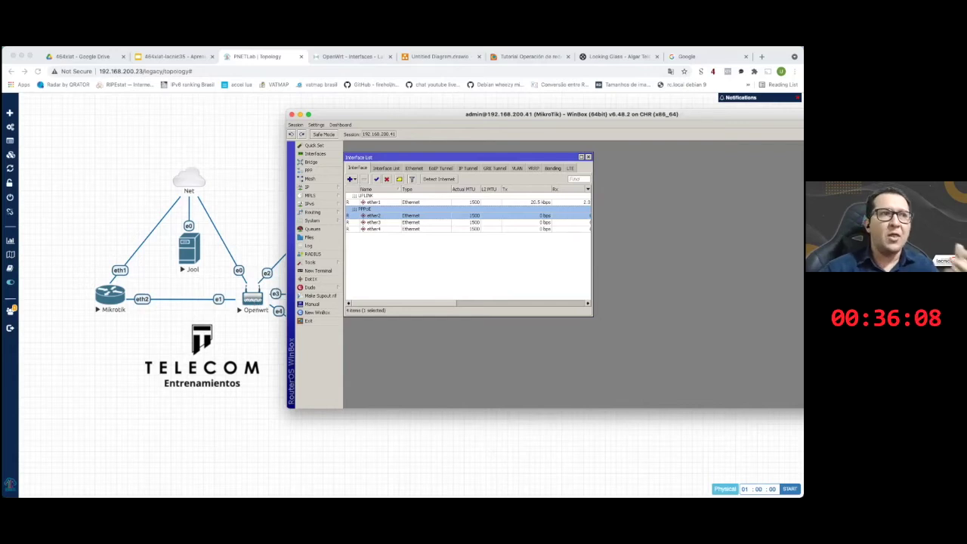
- Close the interface list and examine the MikroTik's IPv6 pool for prefix delegation
left_click(478, 278)
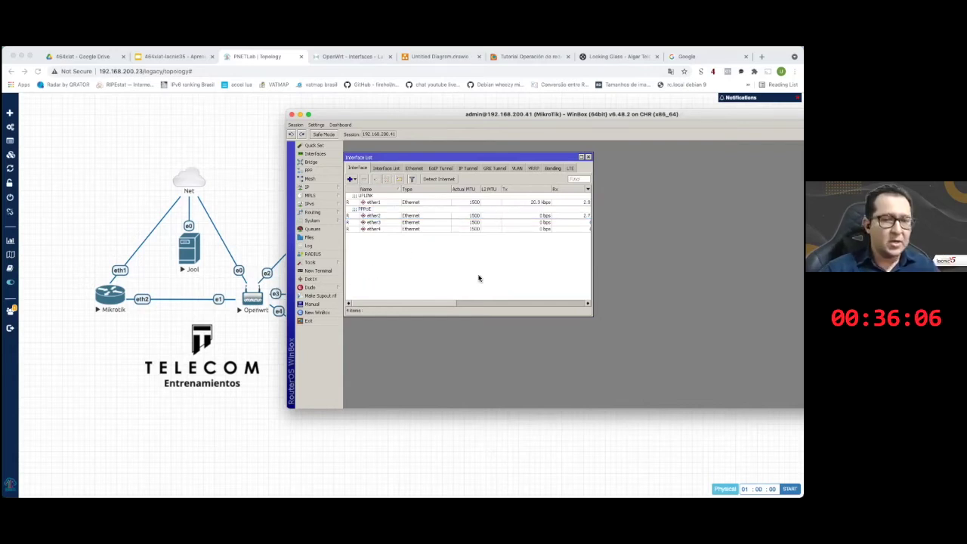
key("Escape")
left_click(326, 203)
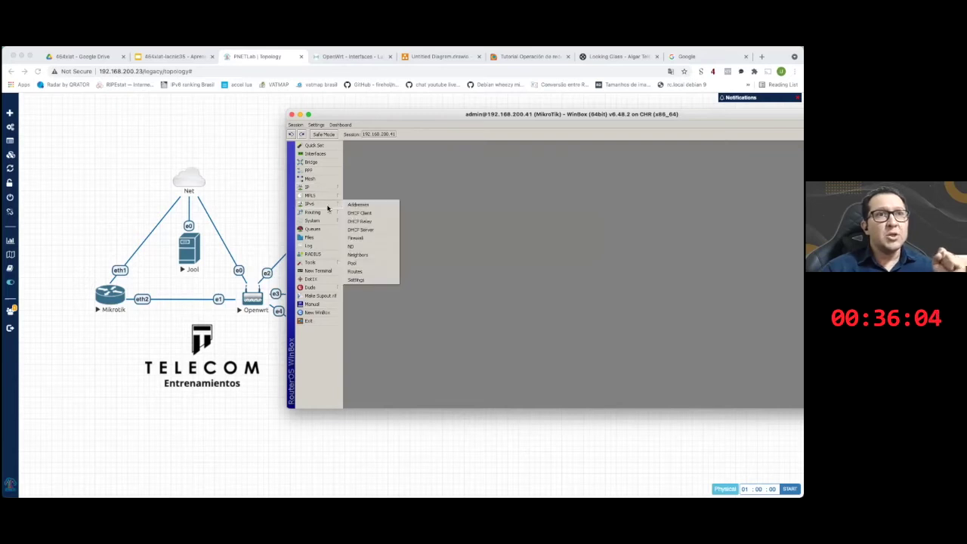
left_click(377, 262)
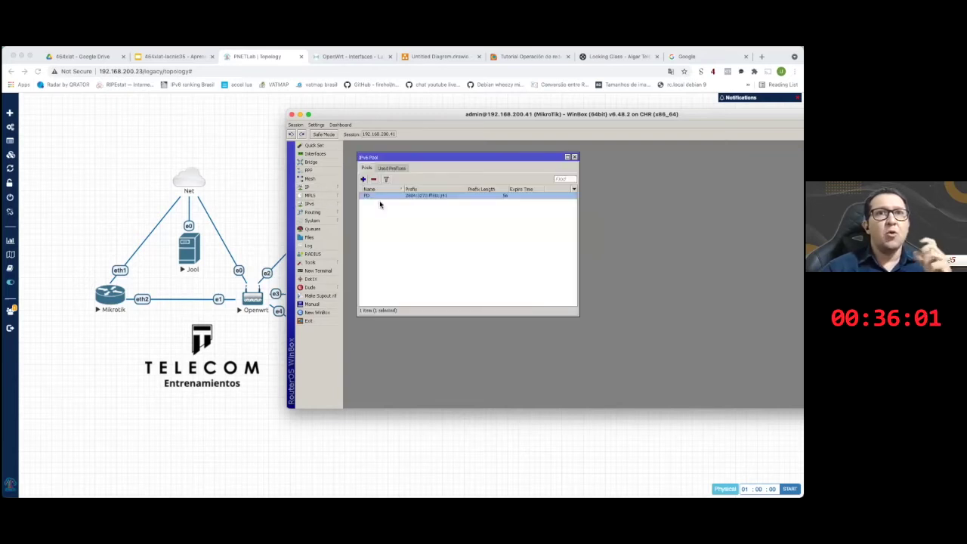
left_click(432, 228)
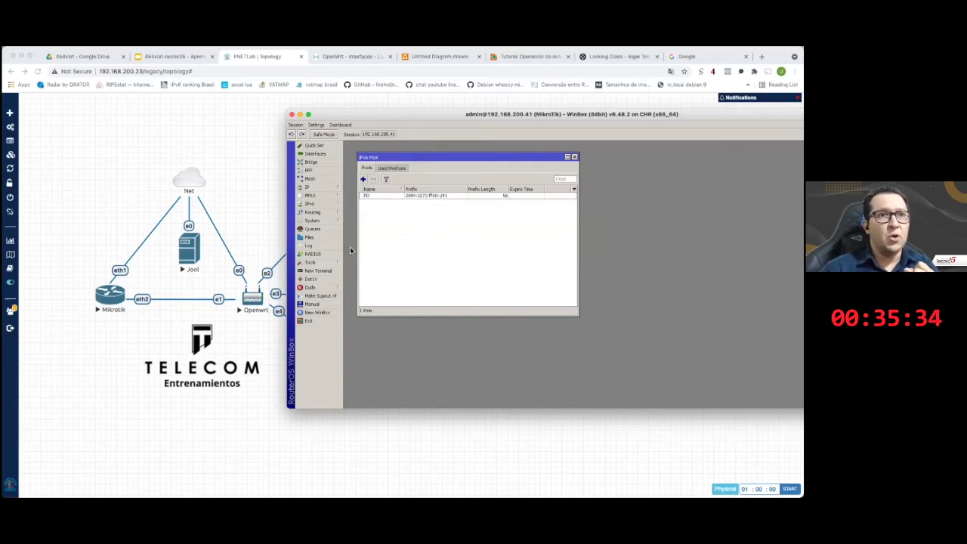
- Show the DHCPv6 servers and examine the settings of server1, including its interface, address pool and lease time
left_click(325, 206)
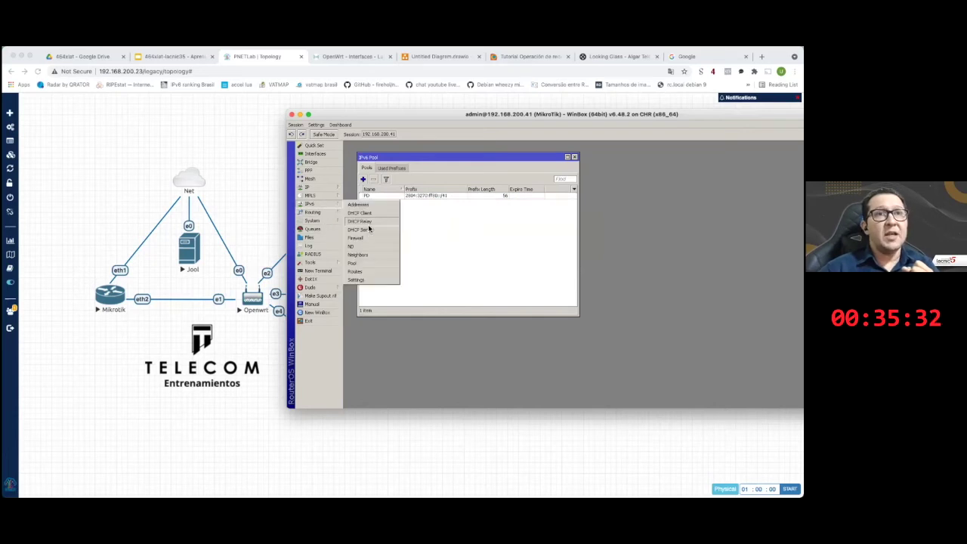
left_click(369, 240)
left_click_drag(559, 186, 513, 186)
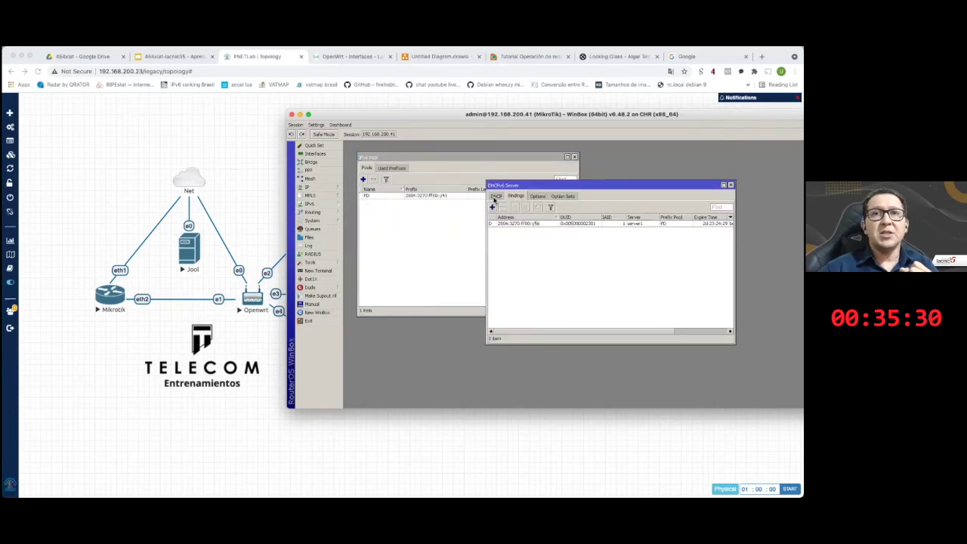
double_click(533, 224)
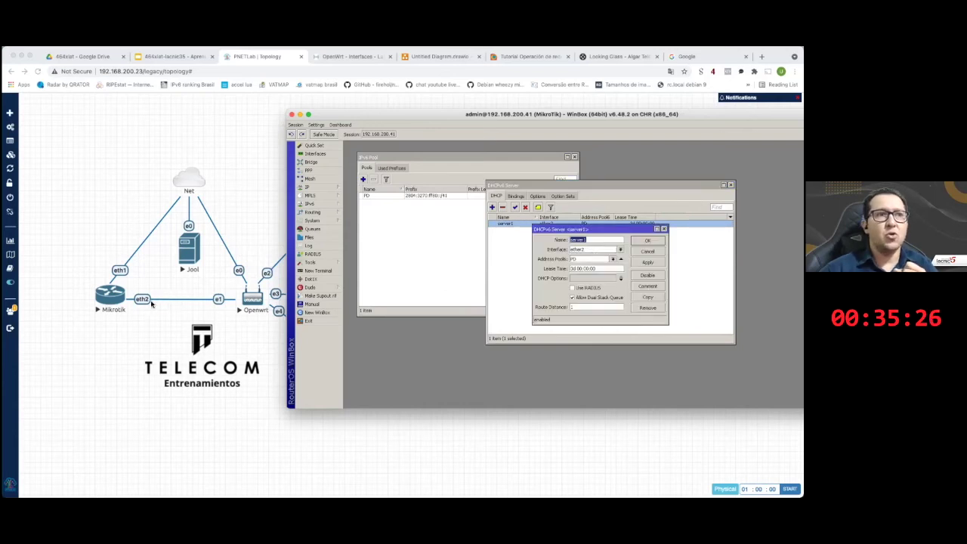
left_click(581, 259)
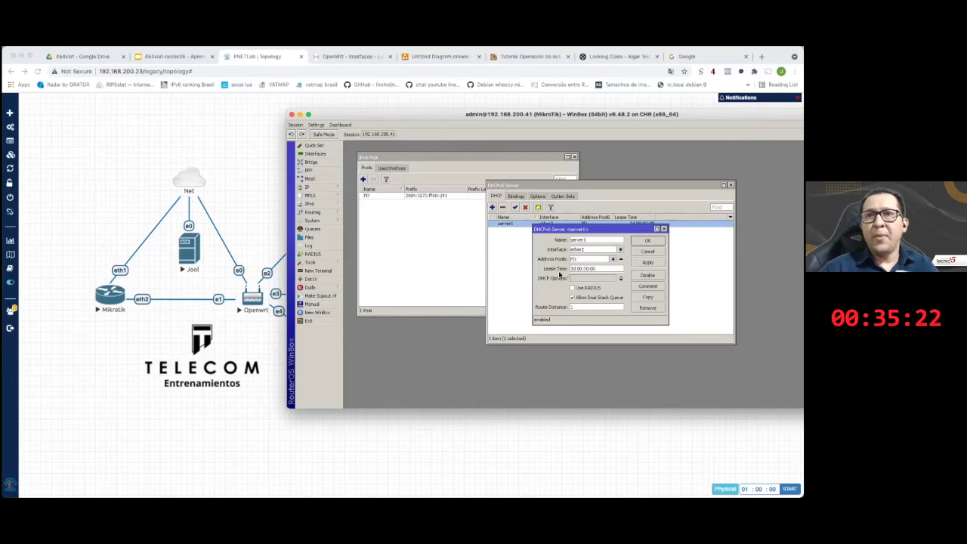
left_click_drag(582, 231, 544, 236)
- Enable the Use RADIUS option on DHCPv6 server1, disable it again and close the server's settings
left_click(536, 292)
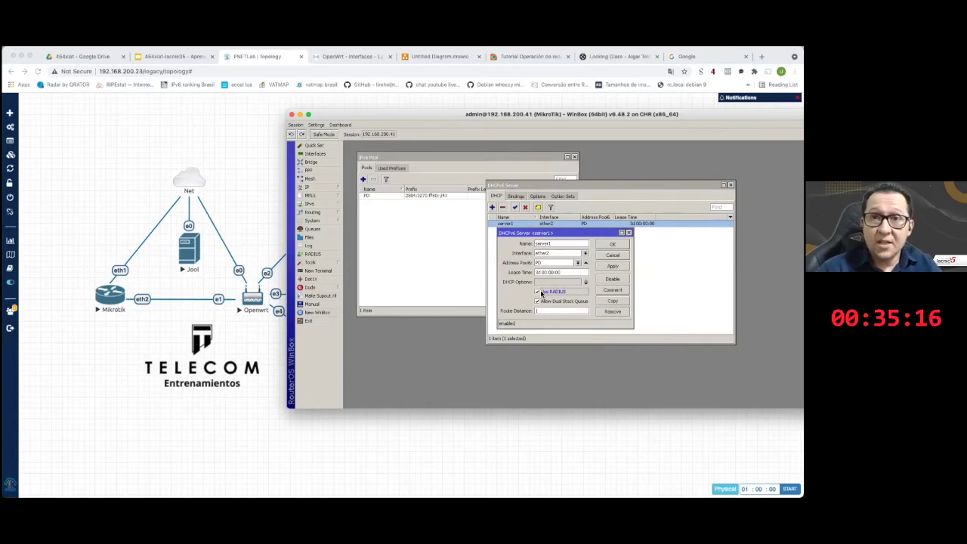
left_click(541, 294)
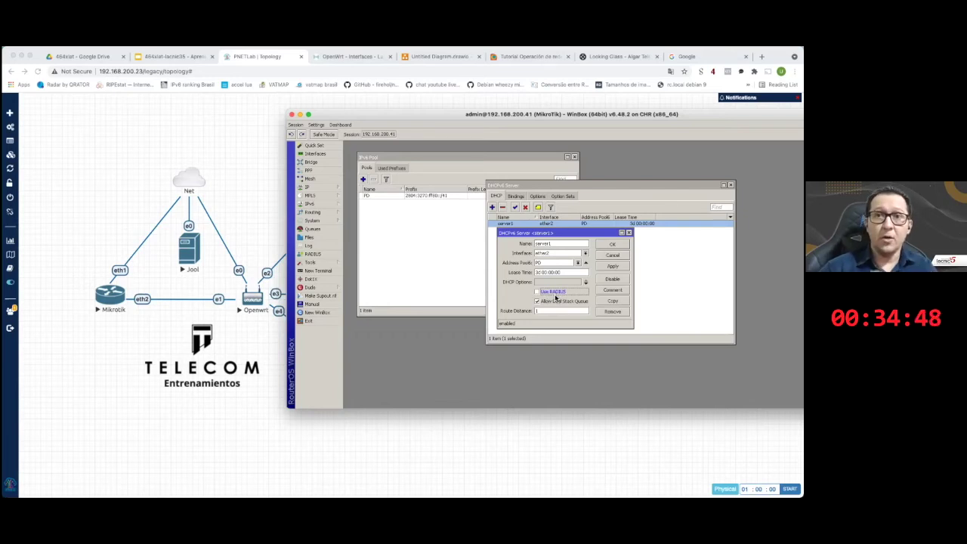
left_click(628, 234)
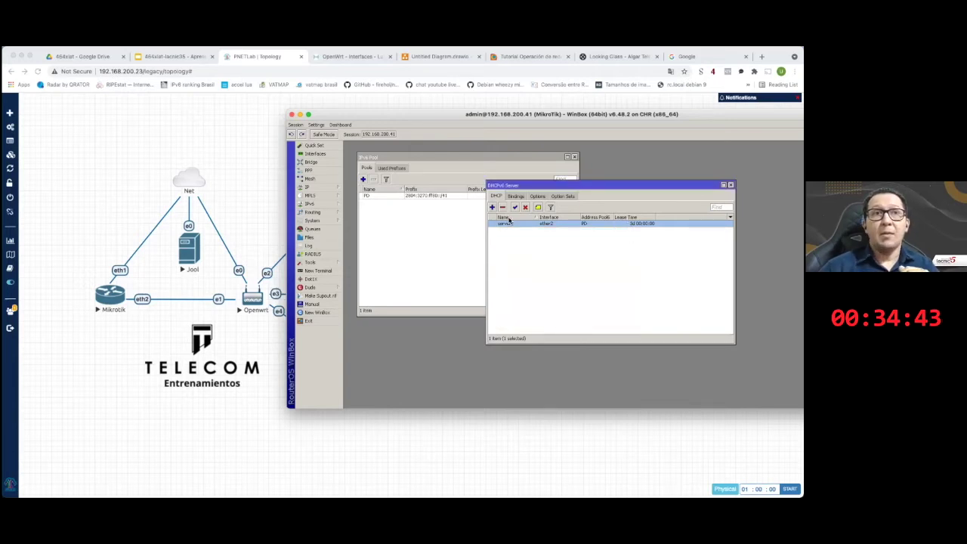
- Examine the IPv4 address list for ether1 and ether2 and arrange it beside the DHCPv6 server window
left_click(337, 189)
left_click(359, 204)
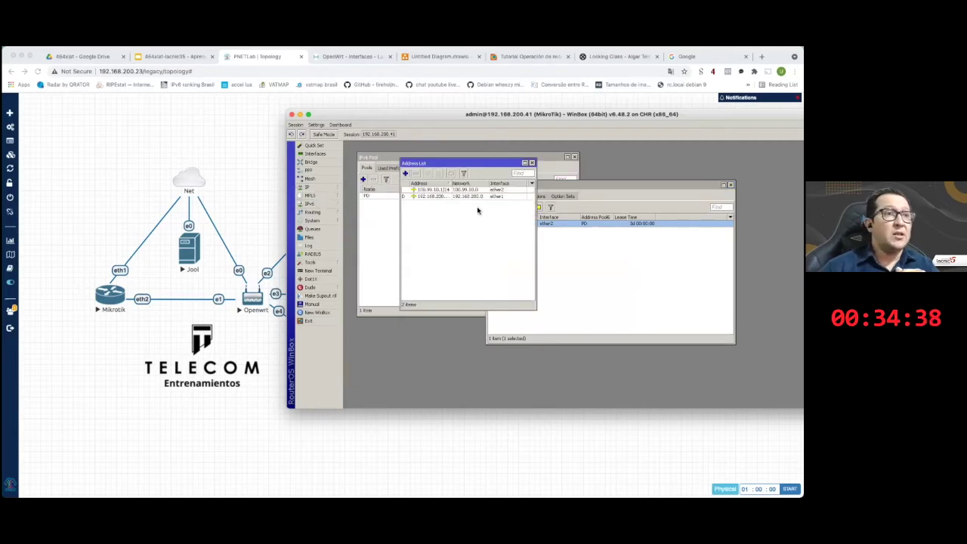
left_click(442, 189)
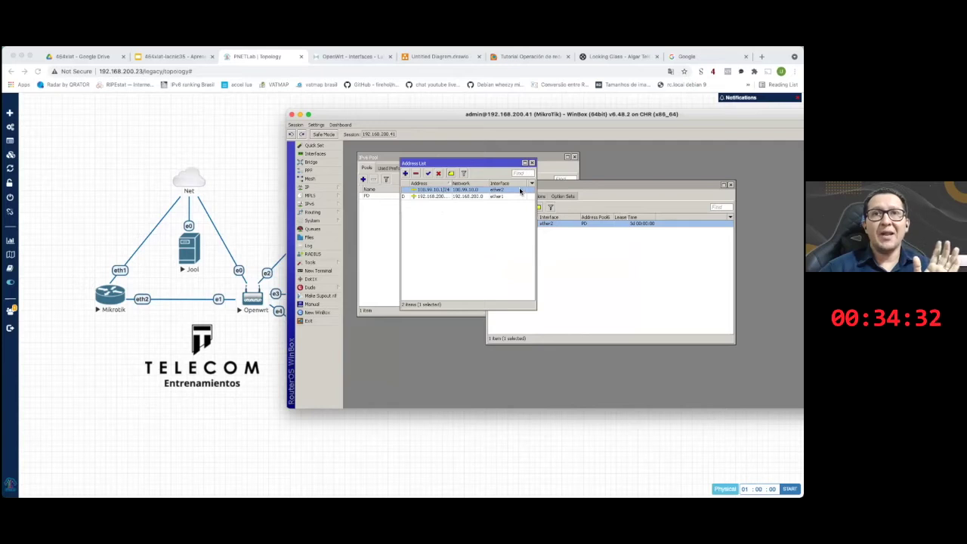
left_click(459, 195)
left_click_drag(453, 185, 462, 185)
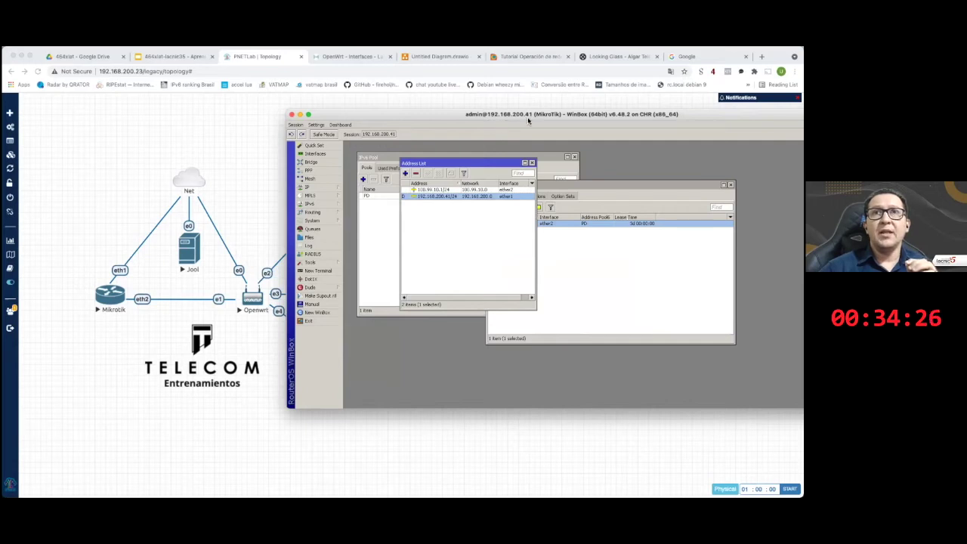
left_click_drag(498, 163, 465, 225)
left_click_drag(512, 182, 532, 225)
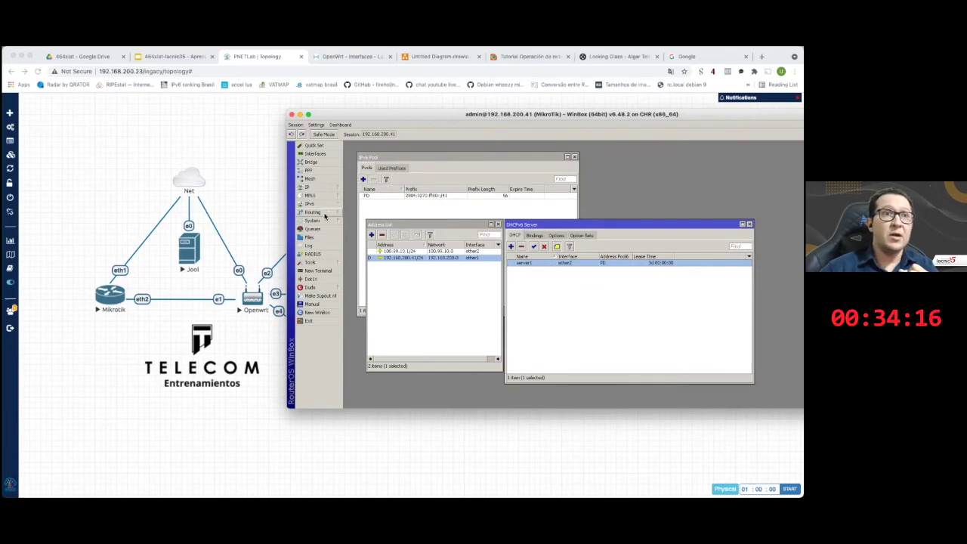
- Examine the IPv6 route list and the details of the default route ::/0, and close both windows
left_click(325, 213)
left_click(309, 204)
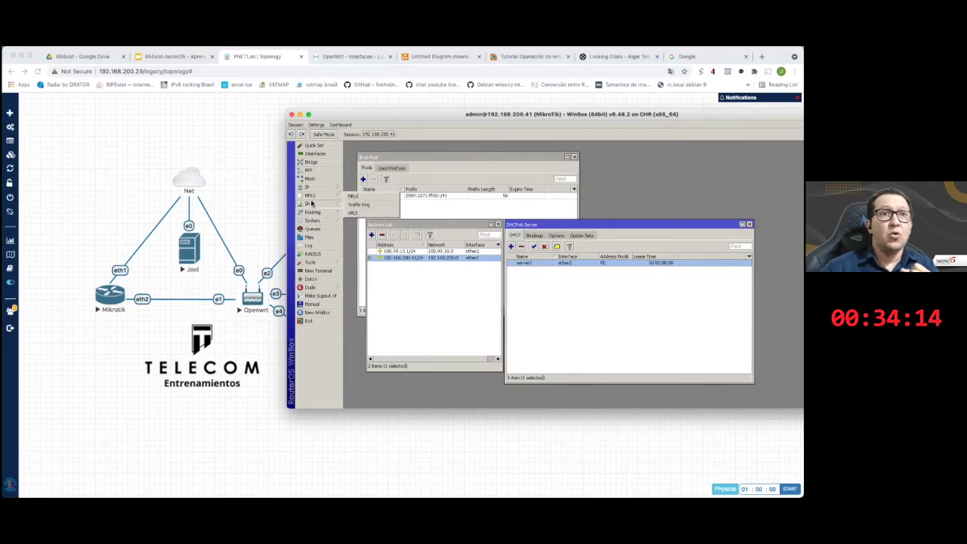
left_click(370, 271)
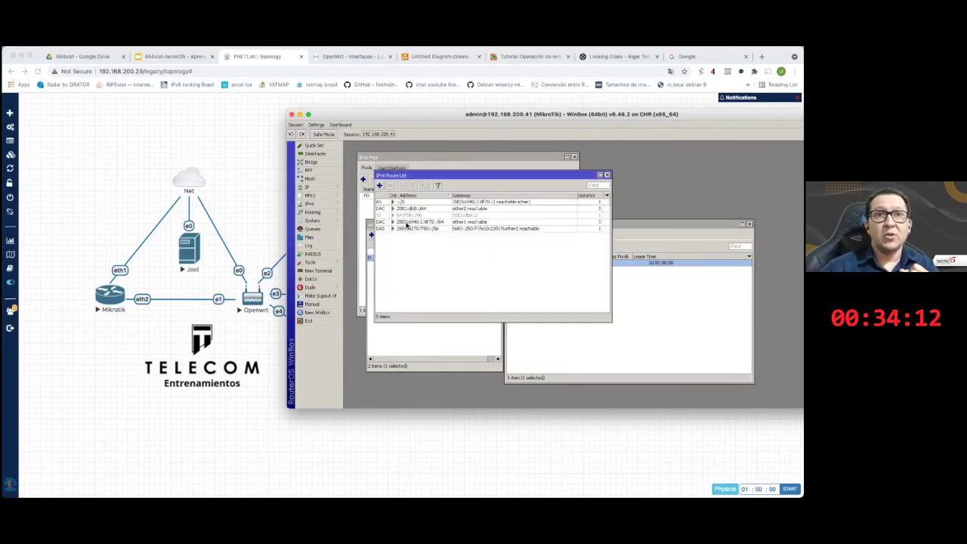
double_click(405, 204)
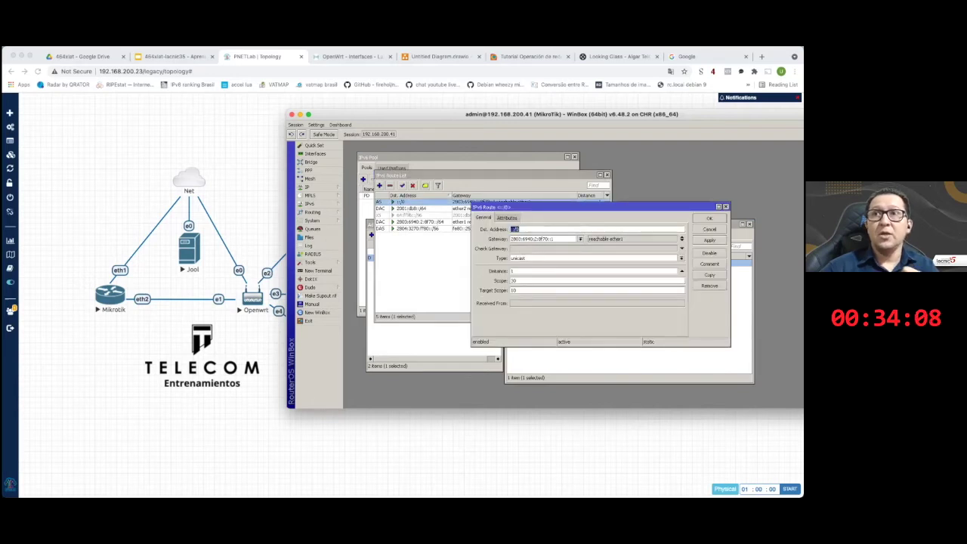
left_click(724, 206)
left_click(607, 174)
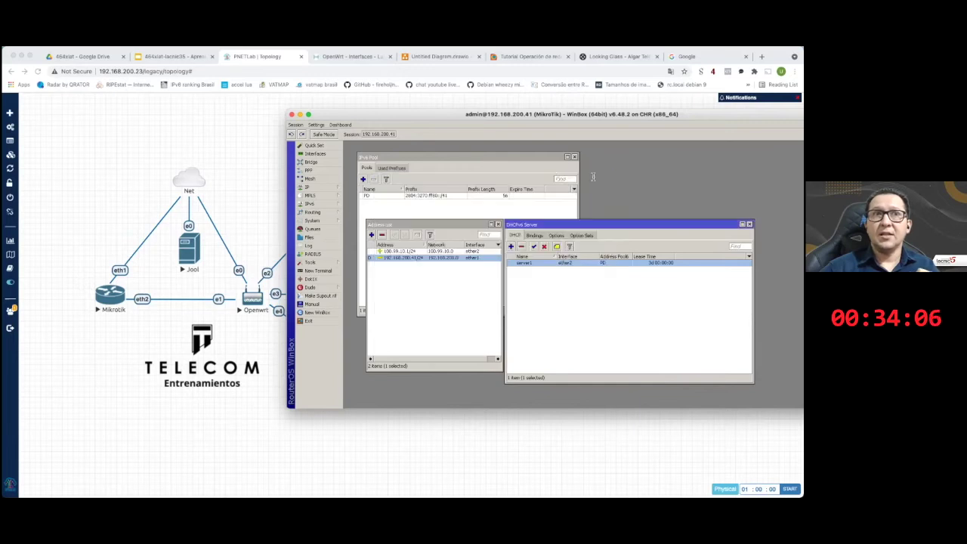
- Check the IPv4 firewall for NAT and filter rules, and close all open configuration windows
left_click(318, 187)
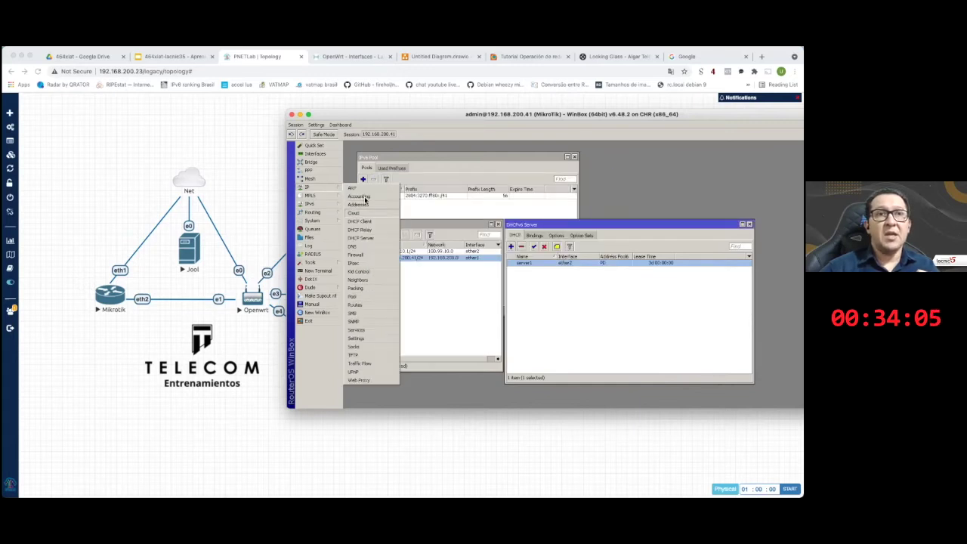
left_click(371, 255)
left_click(448, 208)
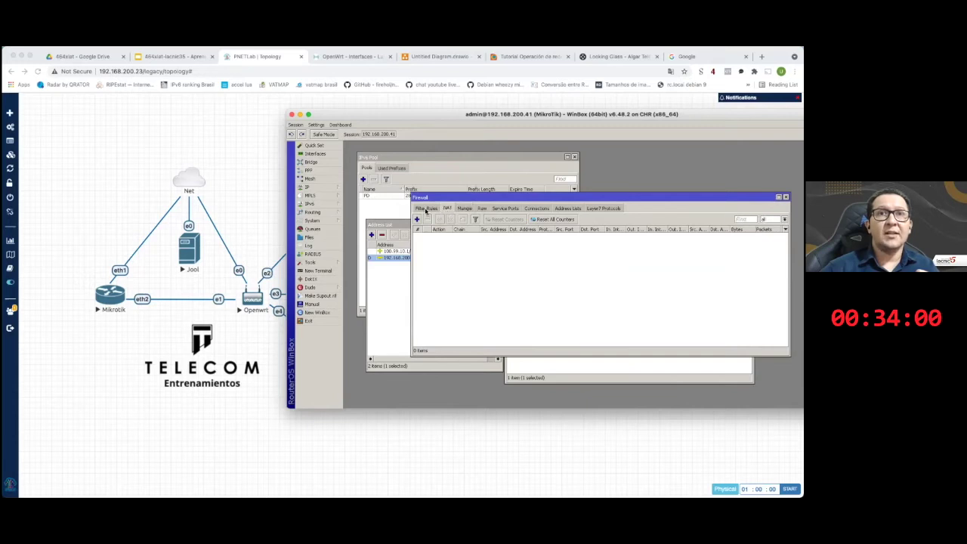
left_click(504, 208)
left_click(533, 209)
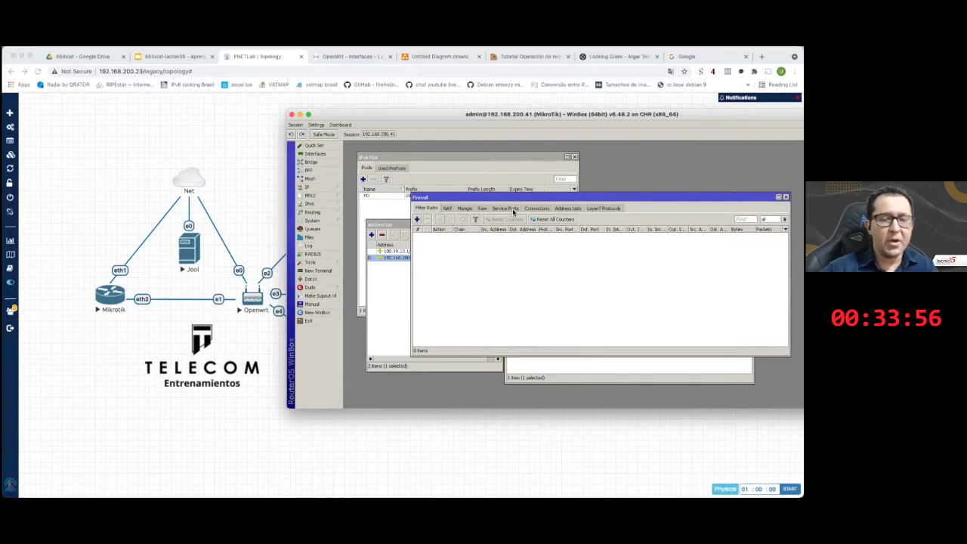
key("Escape")
key("Escape")
key("Escape")
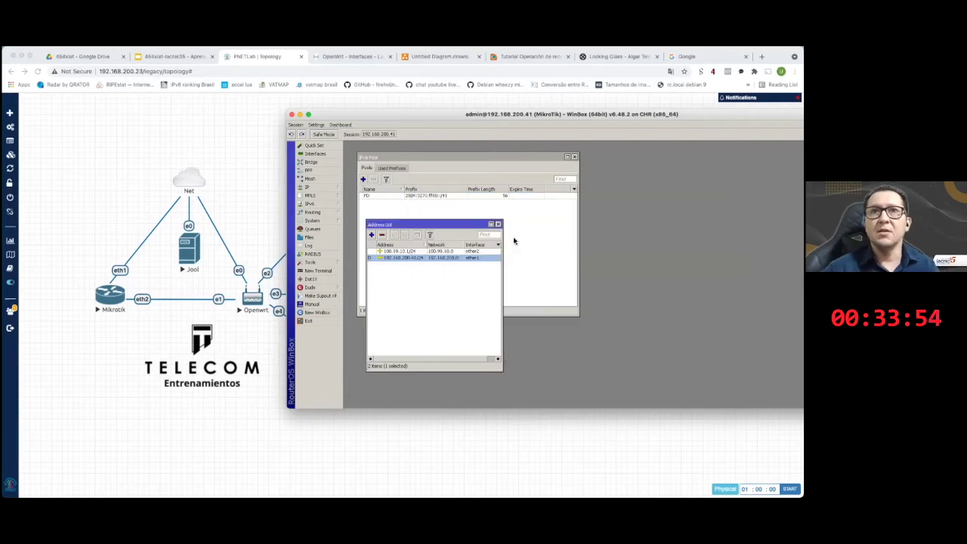
key("Escape")
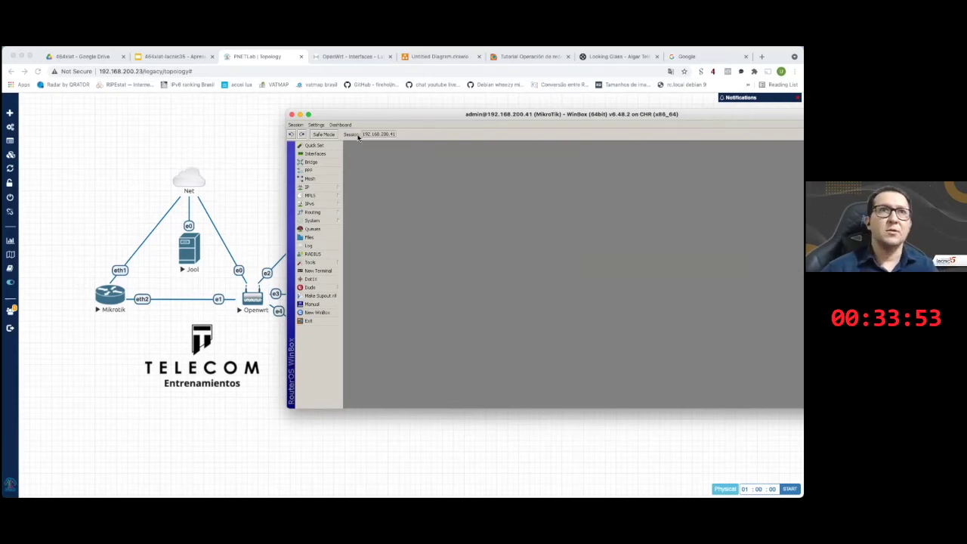
- Show the network topology, re-examine the MikroTik's IPv6 route list and return to the topology
left_click(300, 114)
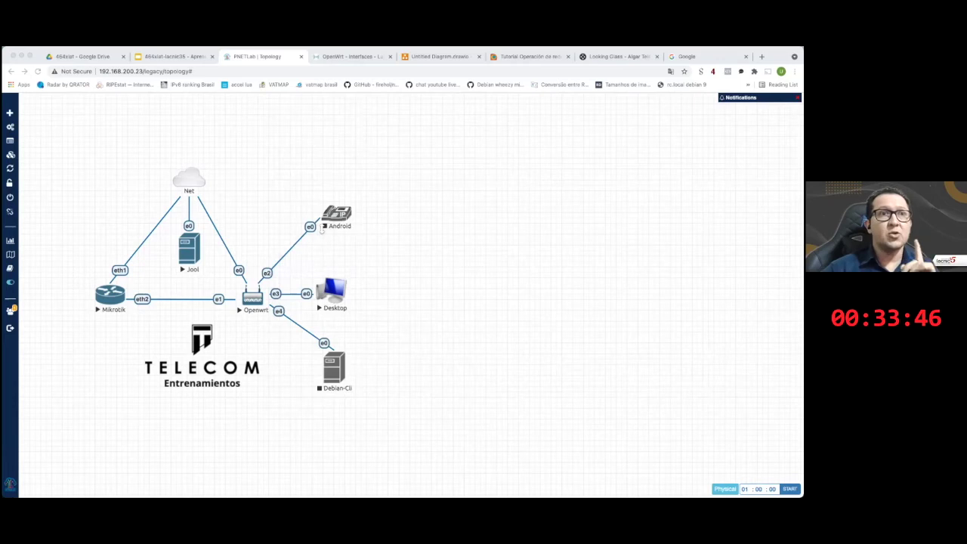
left_click(417, 482)
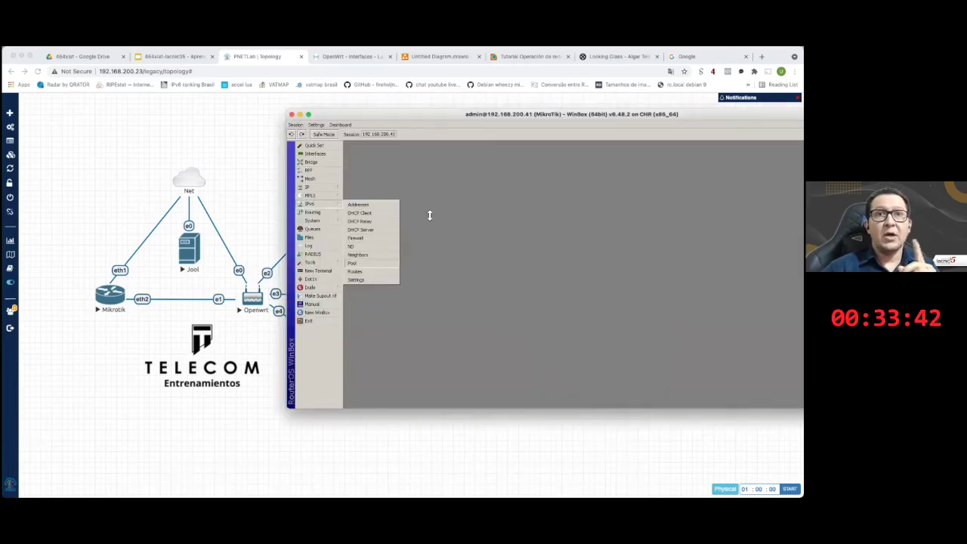
left_click(355, 270)
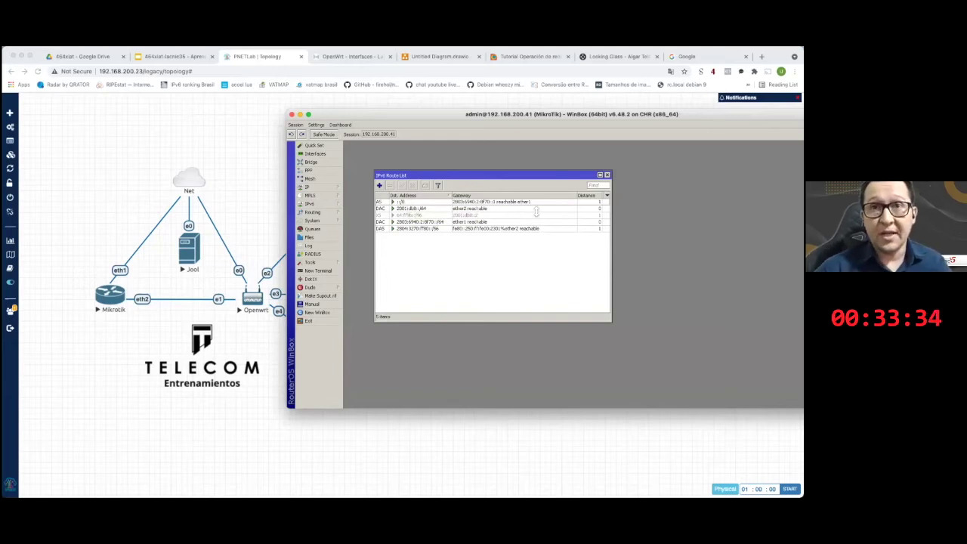
left_click(607, 176)
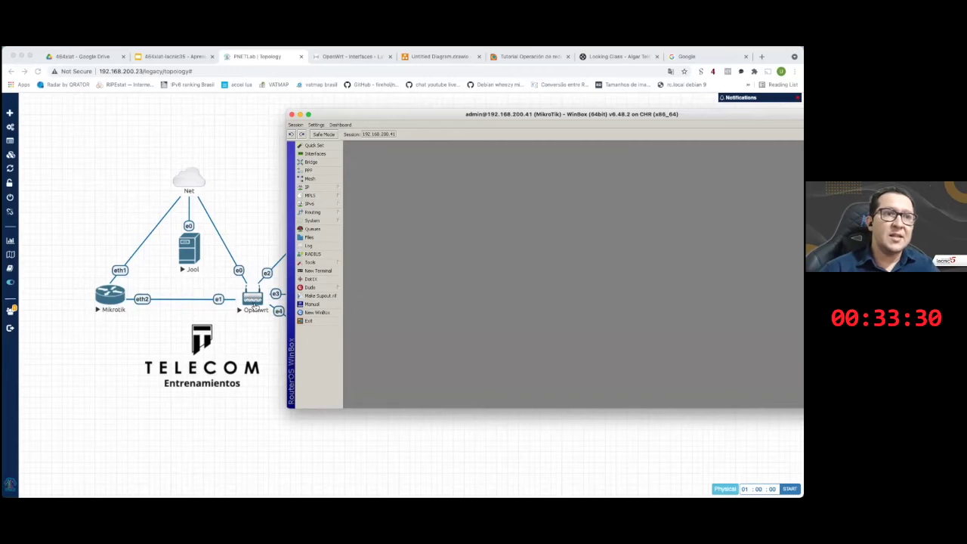
left_click(104, 296)
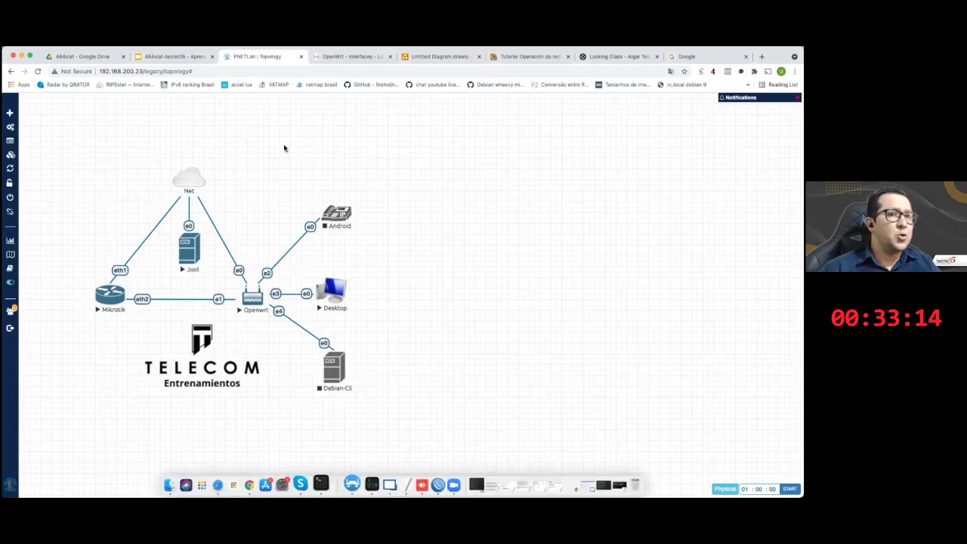
- Switch to Terminal's Debian session at 192.168.200.44, stop the running syslog tail and clear the screen
key("super+Tab")
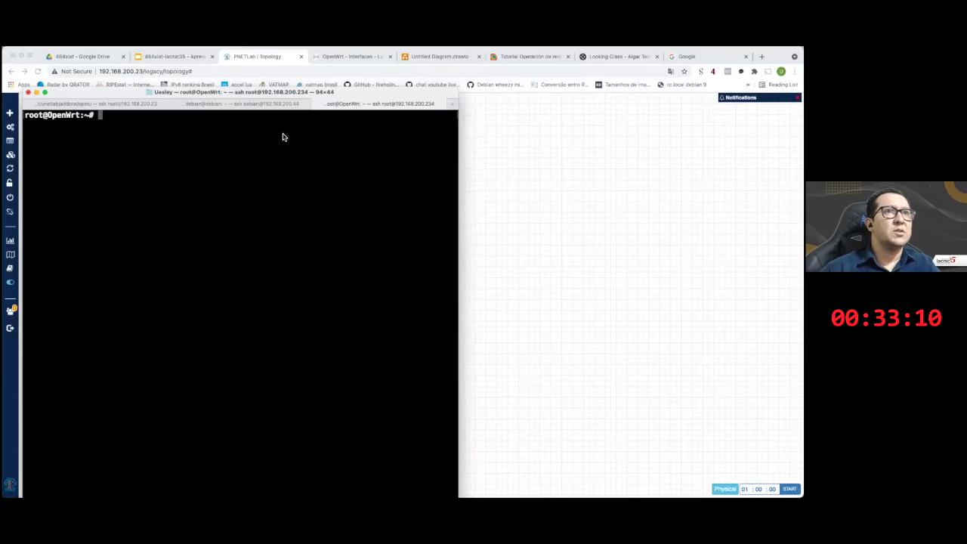
key("super+shift+bracketleft")
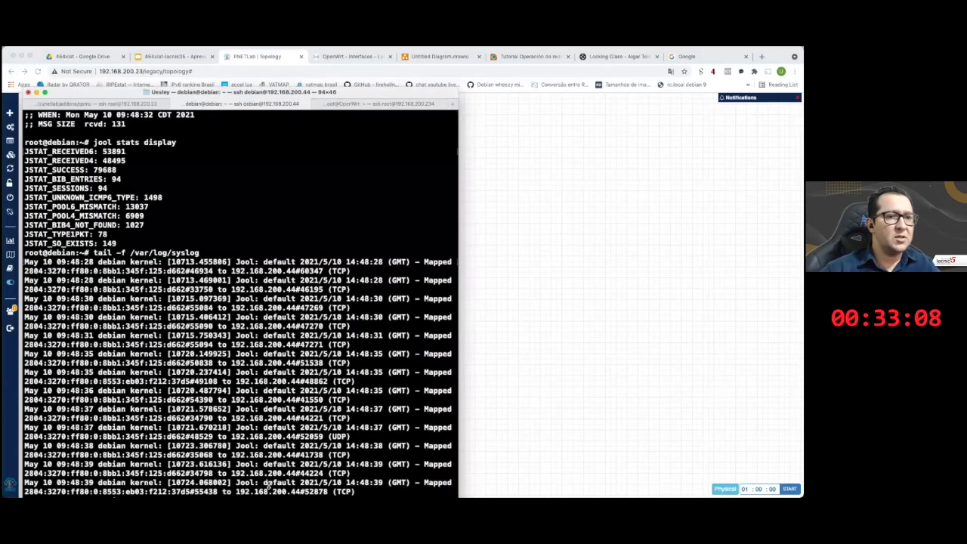
key("ctrl+c")
key("Return")
key("Return")
key("Return")
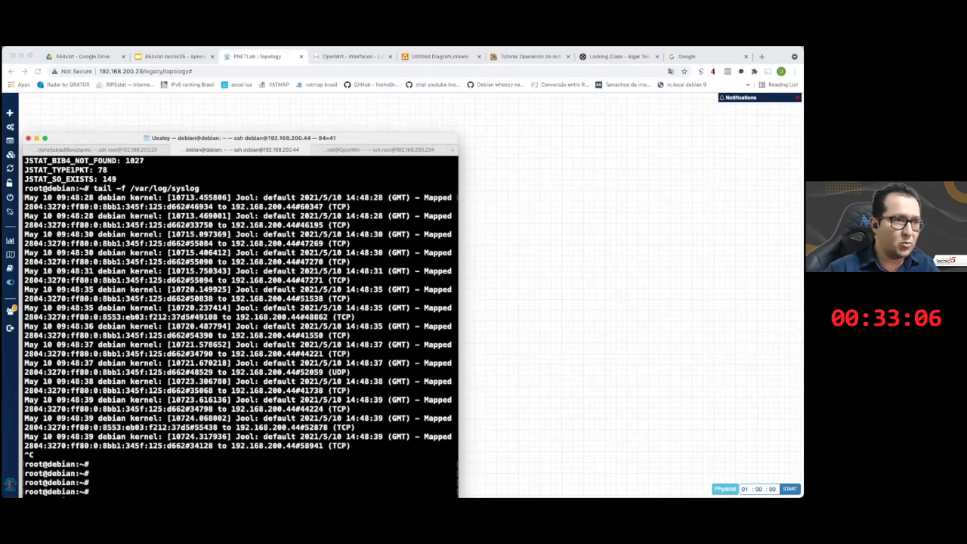
key("Return")
key("Return")
key("Return")
key("Return")
type("c")
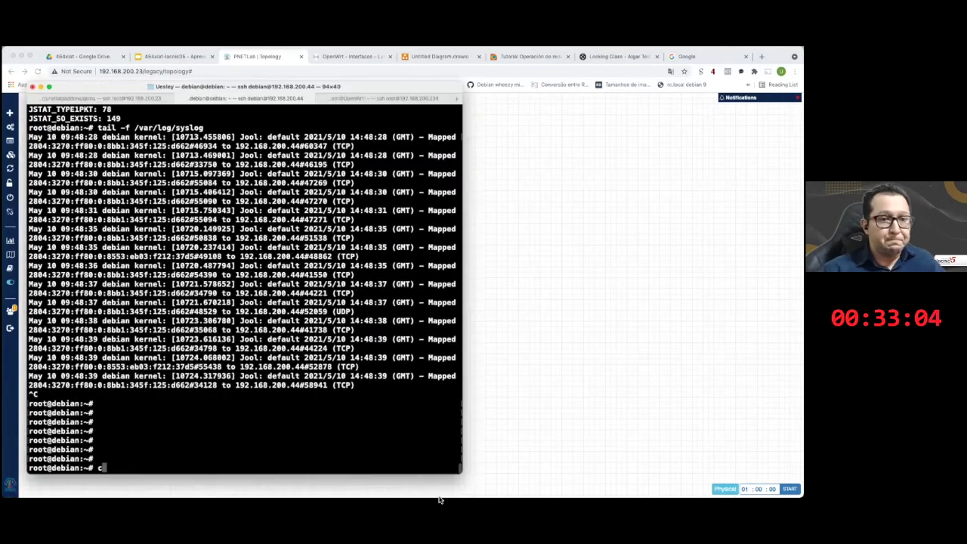
type("lear")
key("Return")
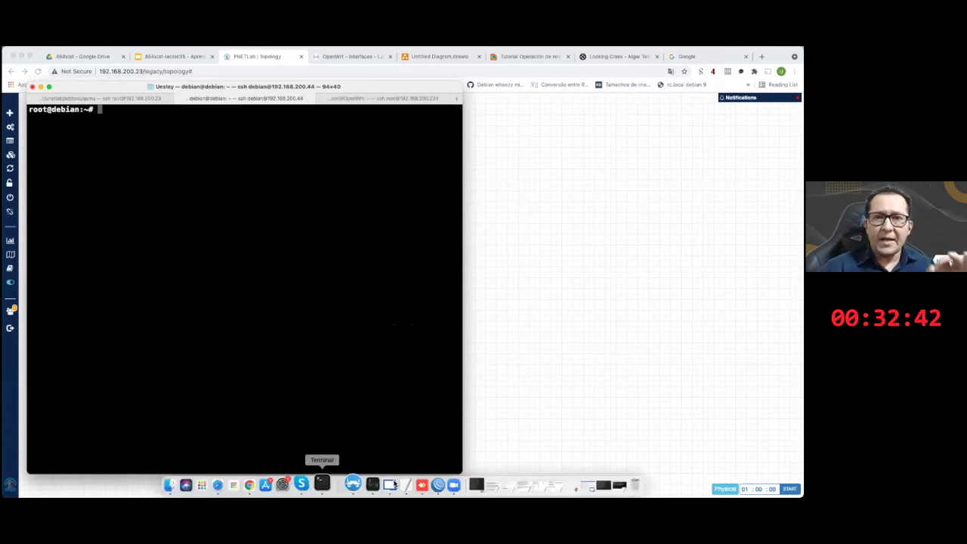
- Switch to TextEdit's "jool commands" document and move its window over the Debian terminal
right_click(394, 483)
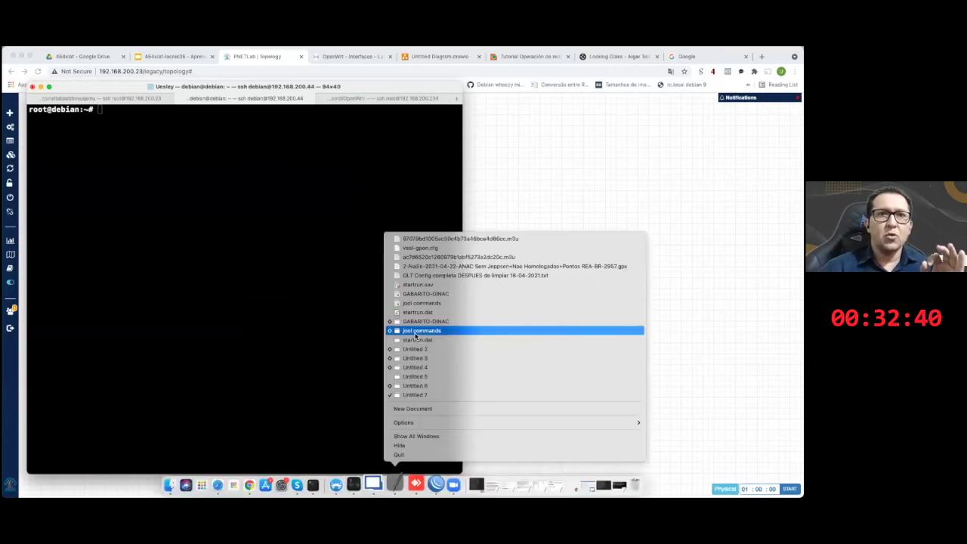
left_click(415, 330)
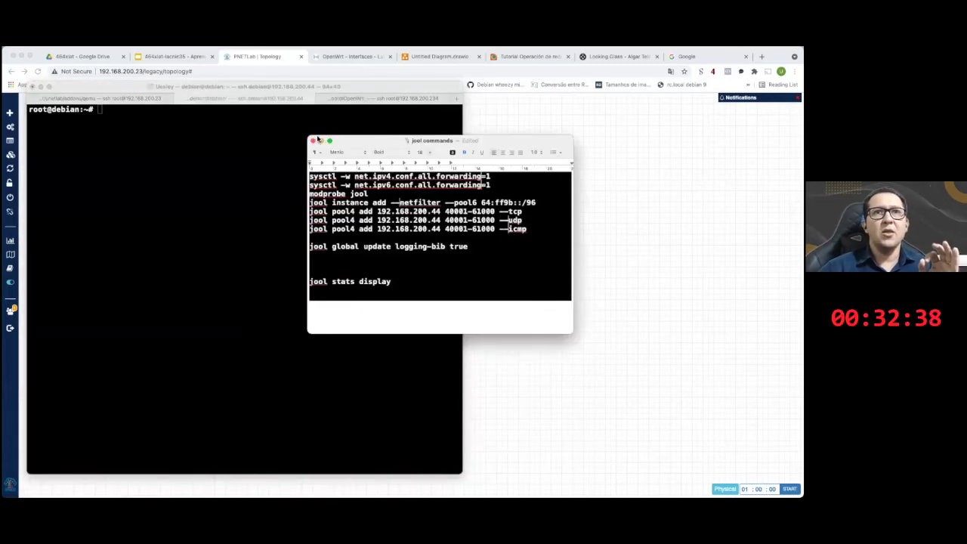
left_click_drag(331, 143, 268, 140)
left_click_drag(513, 226, 523, 227)
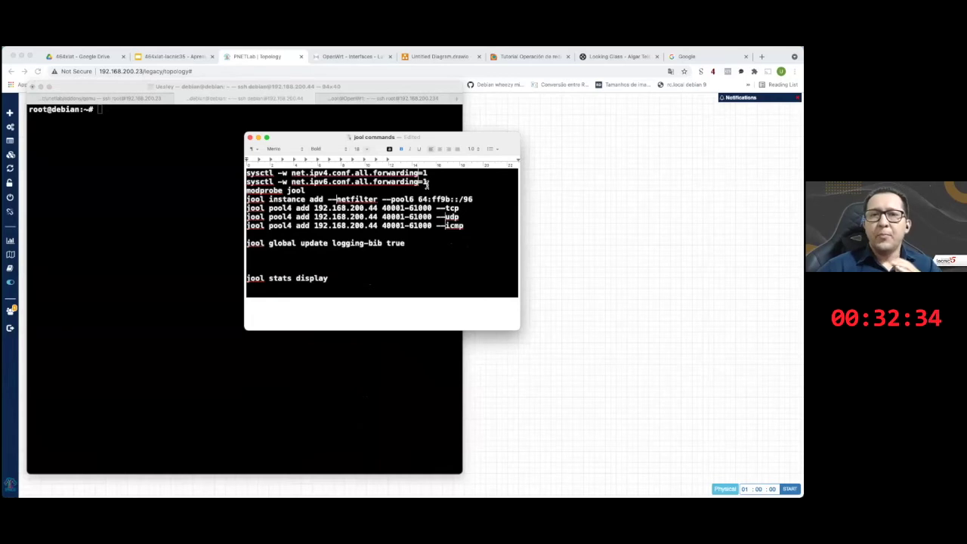
left_click_drag(460, 225, 392, 216)
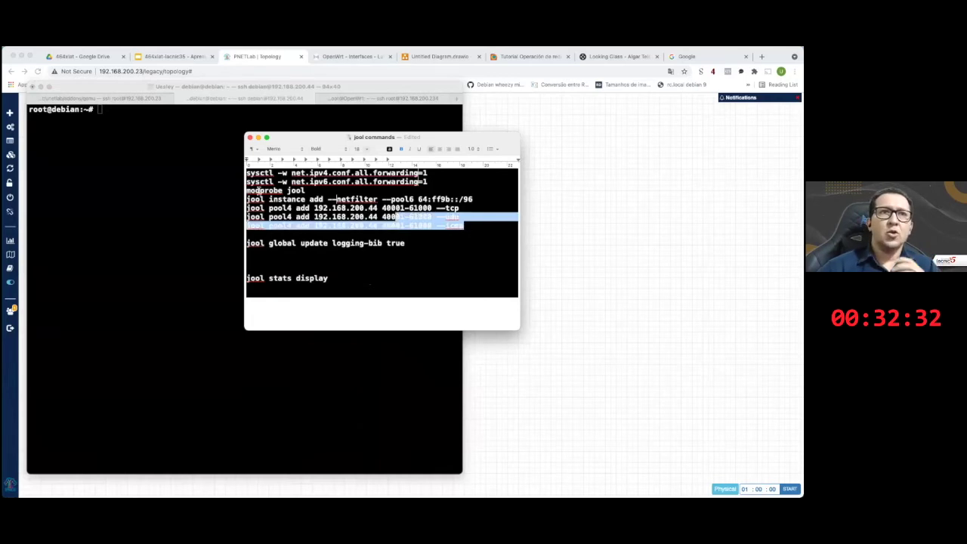
- Examine the two sysctl commands that enable IPv4 and IPv6 forwarding, highlighting each line
left_click_drag(240, 177, 249, 176)
left_click(417, 174)
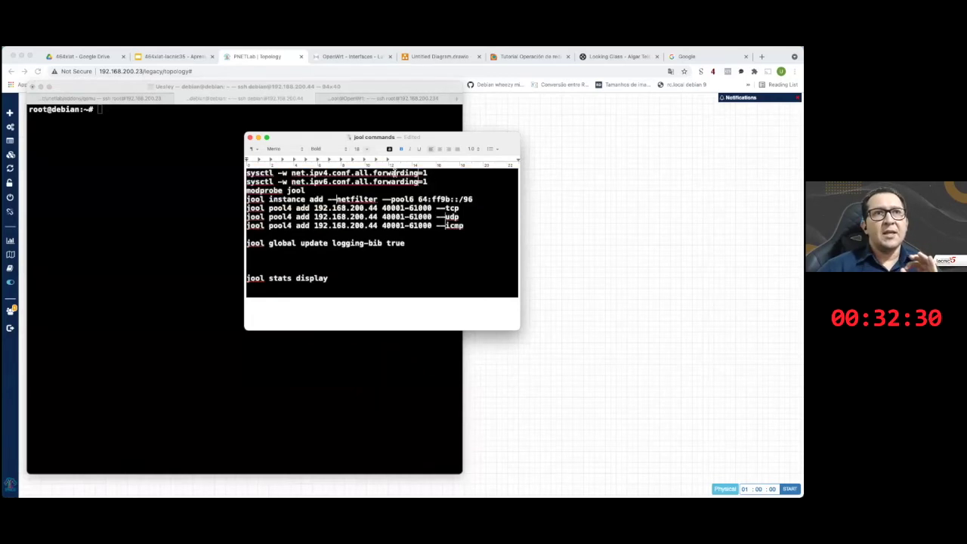
triple_click(247, 173)
left_click(290, 173)
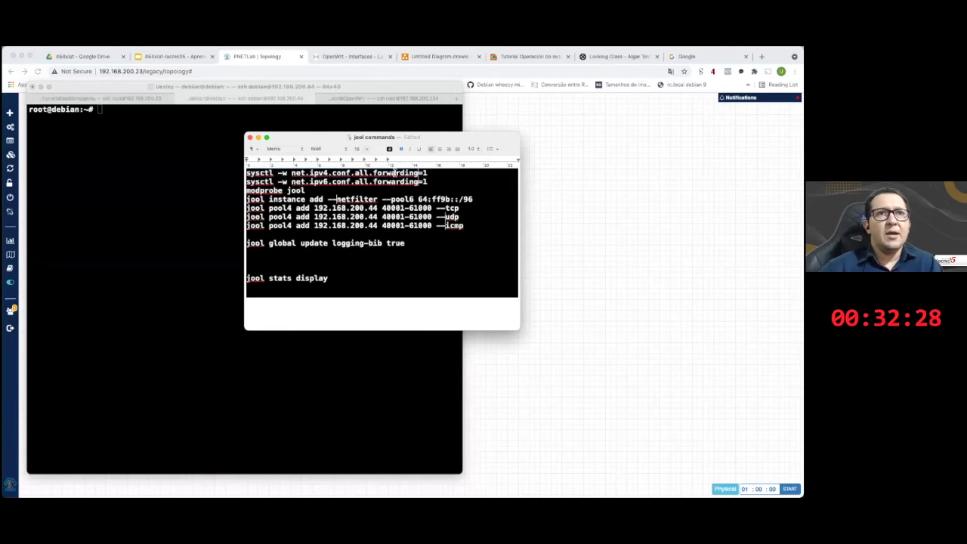
left_click(427, 173, "shift")
left_click_drag(429, 182, 250, 181)
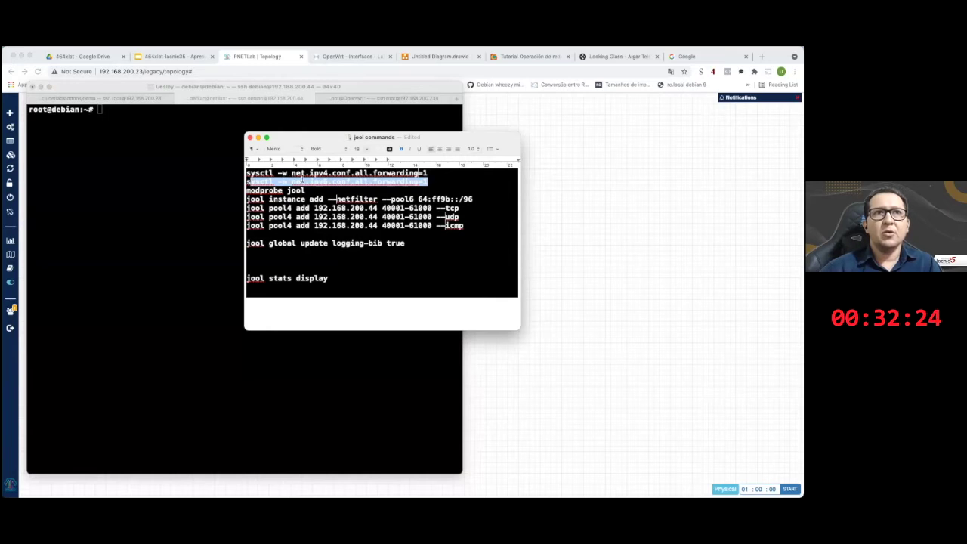
left_click(402, 203)
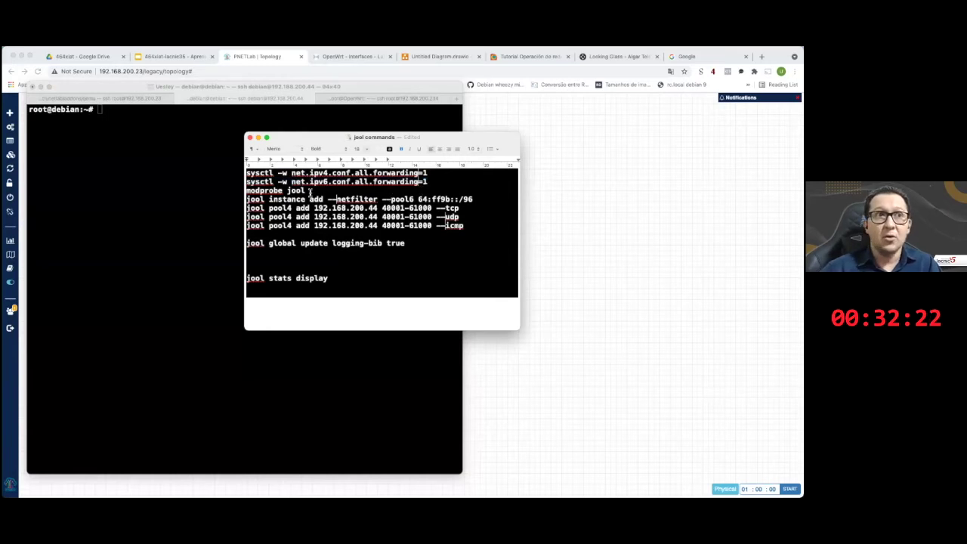
- Examine the modprobe jool line and the jool instance add command with its netfilter and pool6 options
left_click_drag(305, 190, 244, 190)
left_click(258, 191)
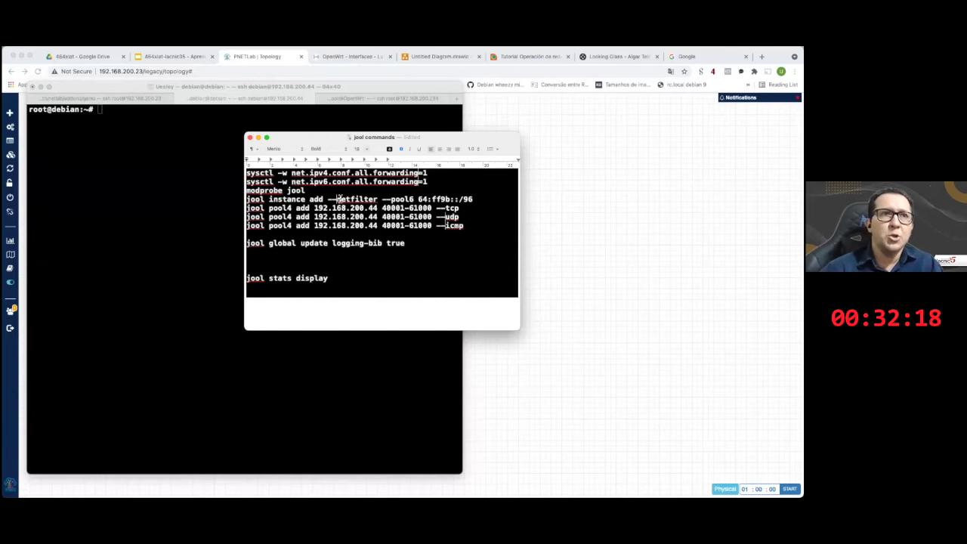
left_click_drag(245, 198, 478, 198)
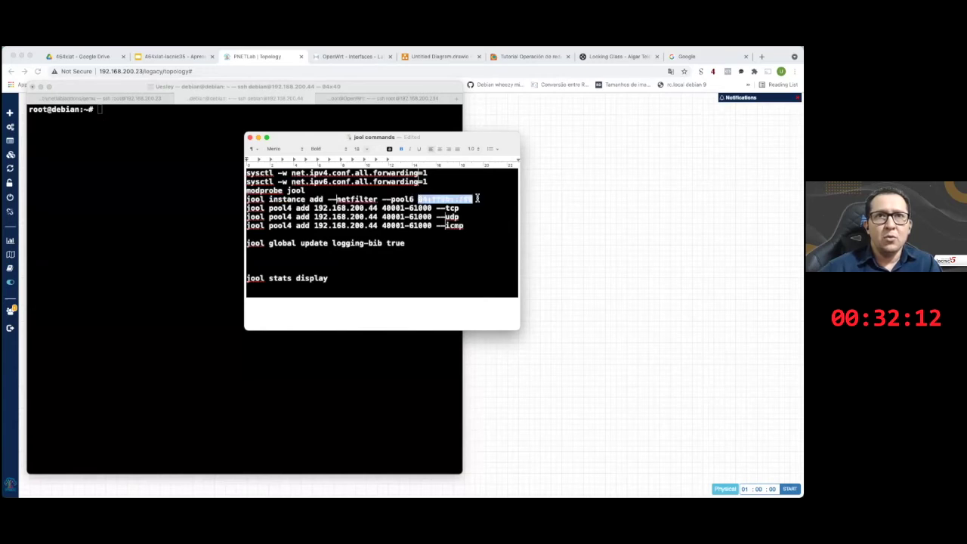
left_click(472, 199)
left_click_drag(419, 199, 476, 199)
left_click(453, 199)
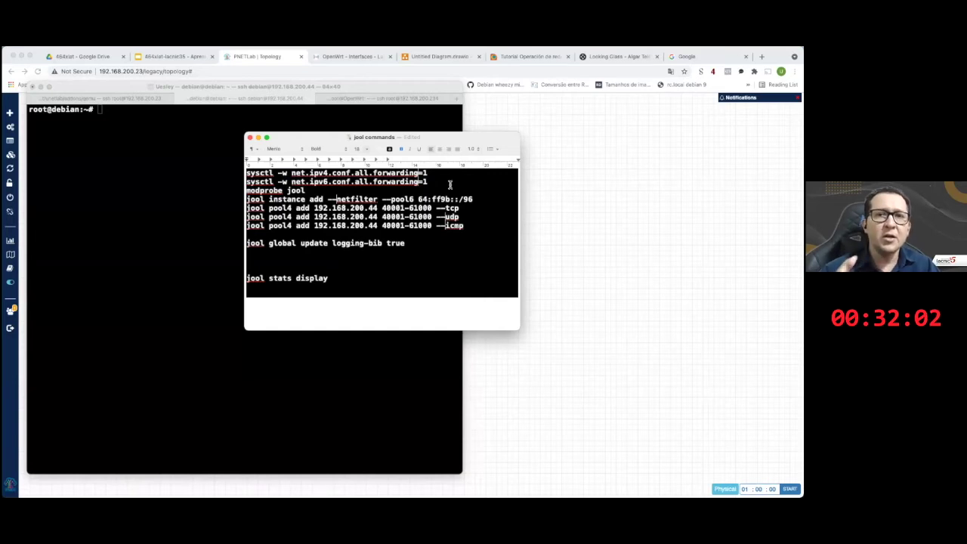
- Highlight the pool6 prefix 64:ff9b::/96 in the jool instance command for closer examination
left_click_drag(473, 199, 419, 199)
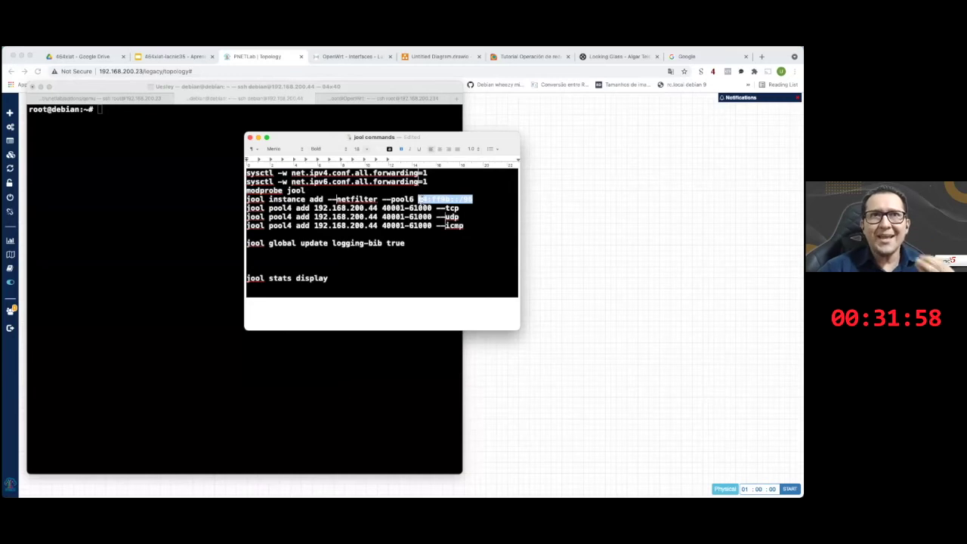
left_click(420, 199)
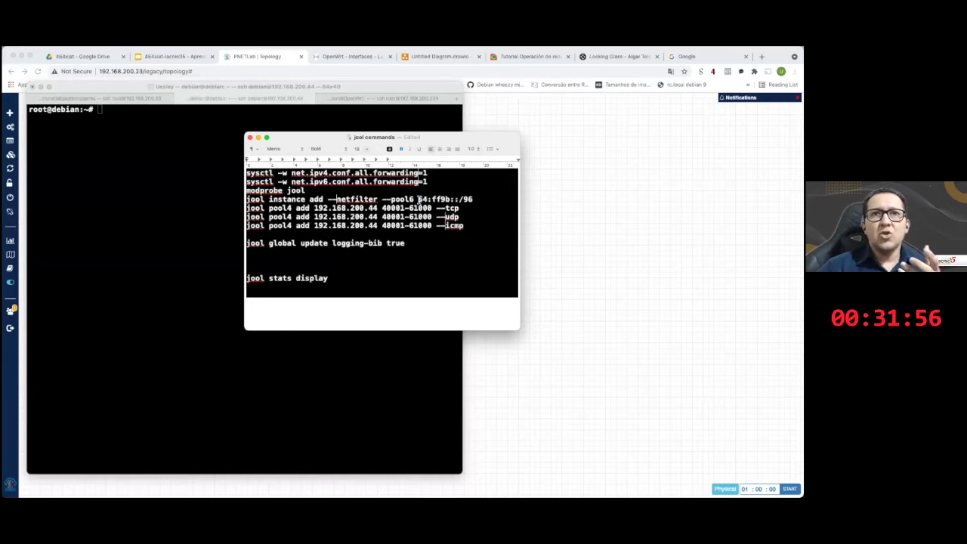
left_click_drag(472, 197, 417, 199)
left_click(420, 200)
left_click(474, 196, "shift")
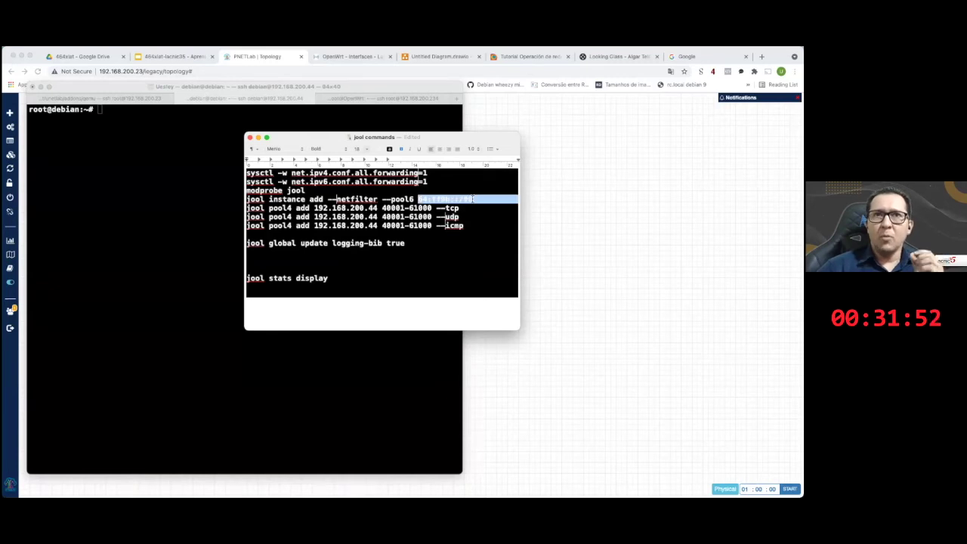
left_click(472, 199, "shift")
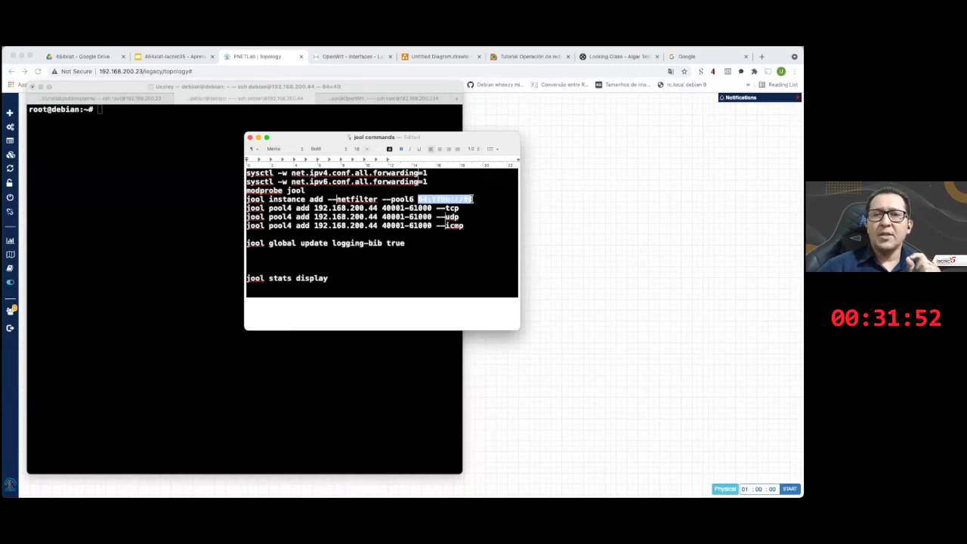
left_click(471, 201)
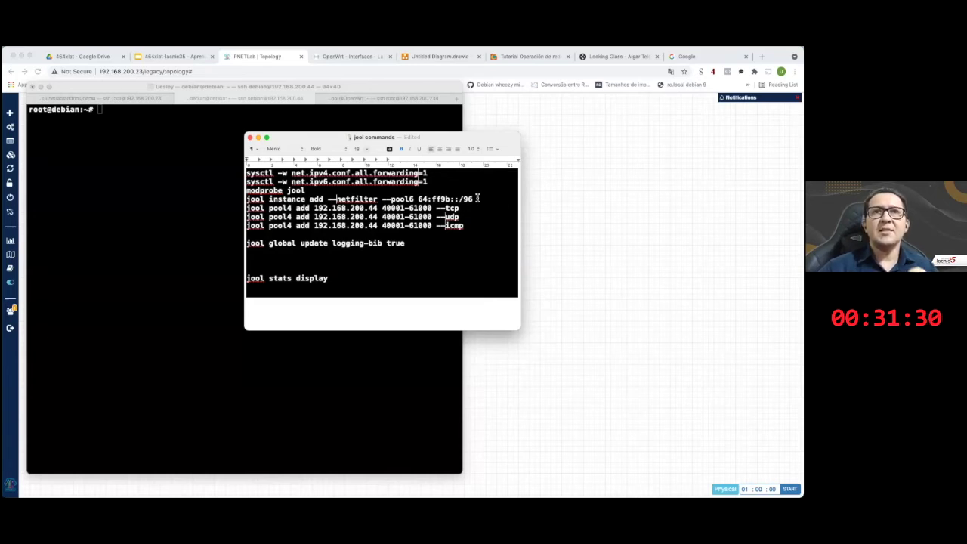
left_click_drag(418, 198, 459, 199)
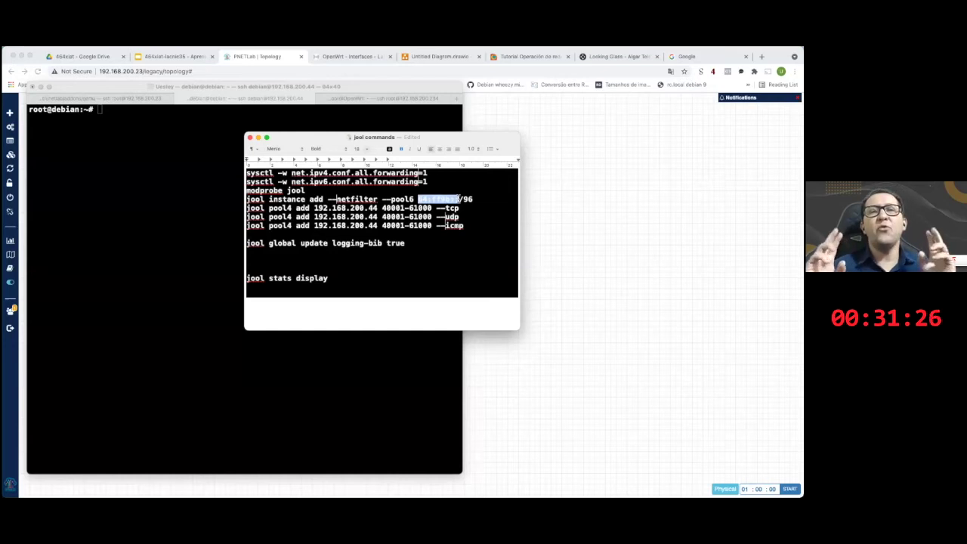
left_click(440, 202)
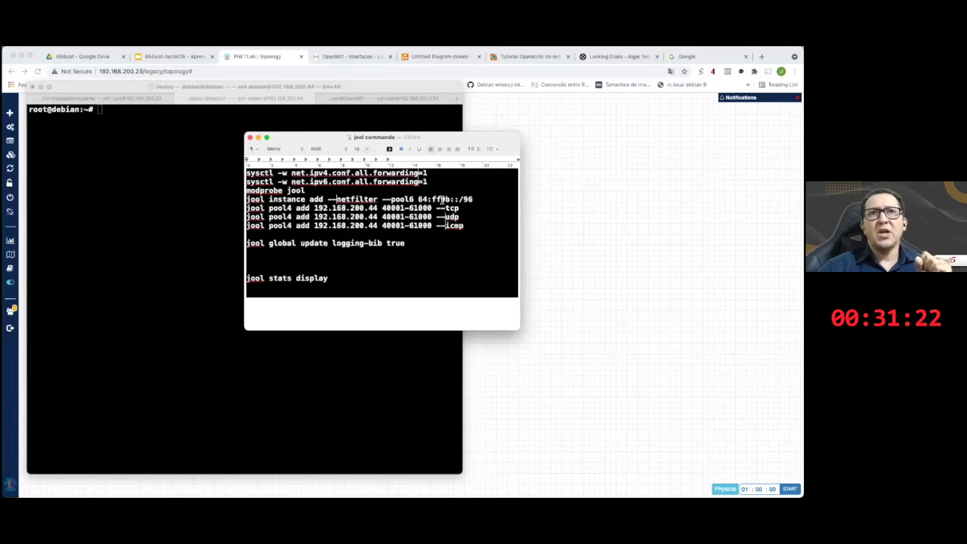
left_click_drag(415, 200, 454, 201)
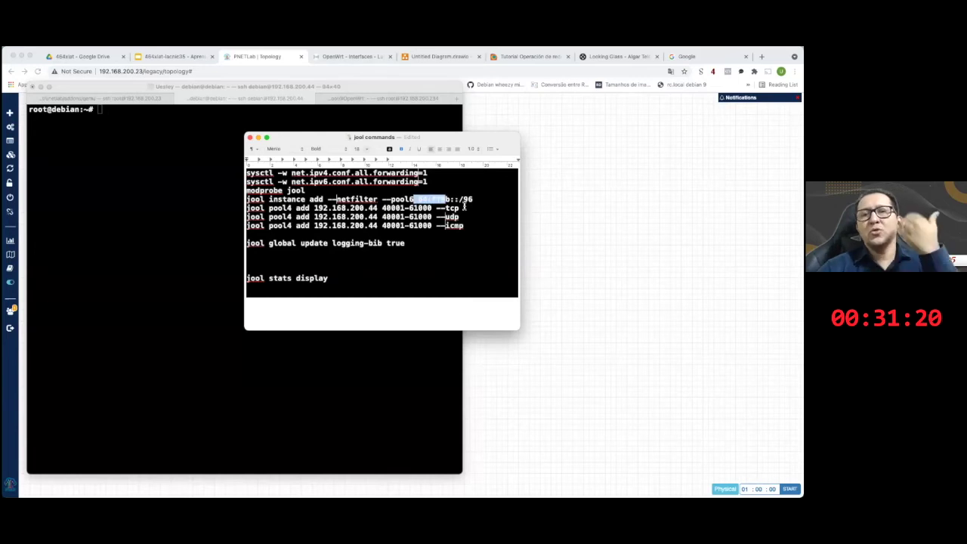
left_click(445, 215)
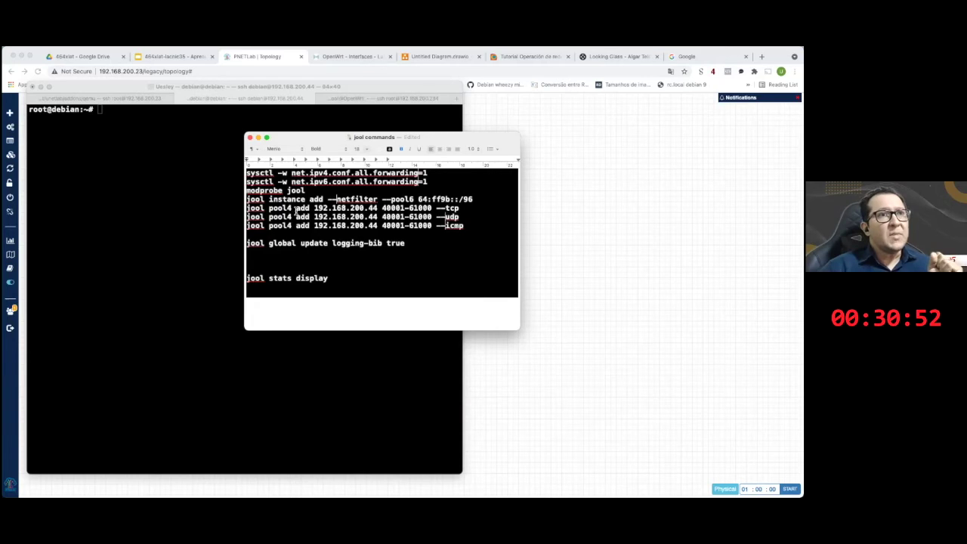
- Examine the three jool pool4 add lines, highlighting the IPv4 address 192.168.200.44 in each
left_click_drag(247, 207, 468, 231)
left_click(317, 205)
left_click_drag(313, 207, 377, 207)
left_click_drag(315, 217, 378, 217)
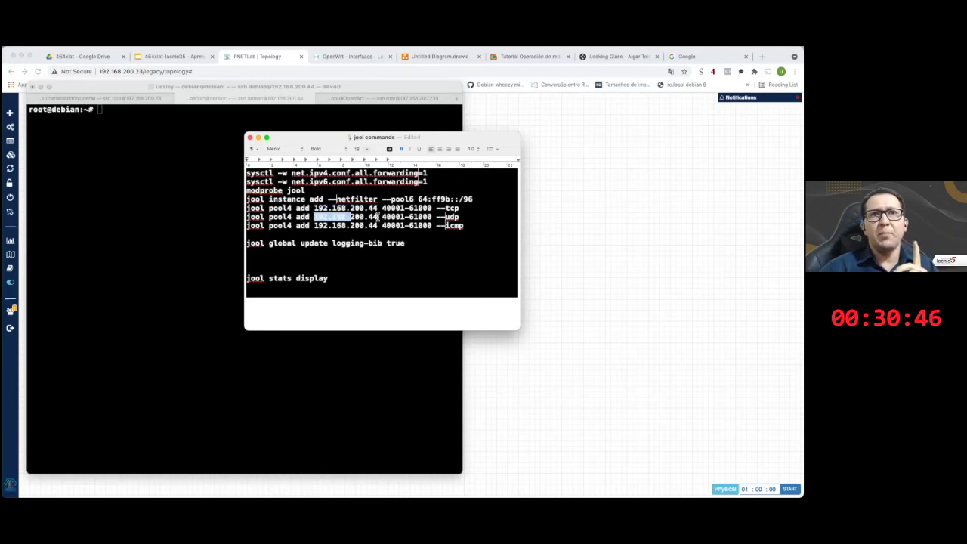
left_click_drag(314, 225, 377, 225)
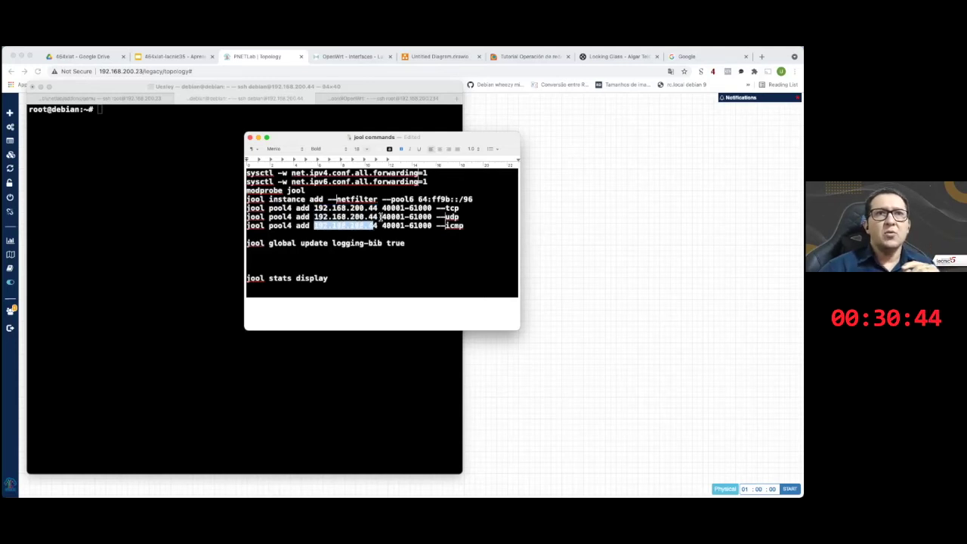
mouse_move(433, 208)
left_mouse_down()
mouse_move(380, 210)
mouse_move(433, 217)
mouse_move(387, 225)
mouse_move(433, 225)
left_mouse_up()
left_click(436, 220)
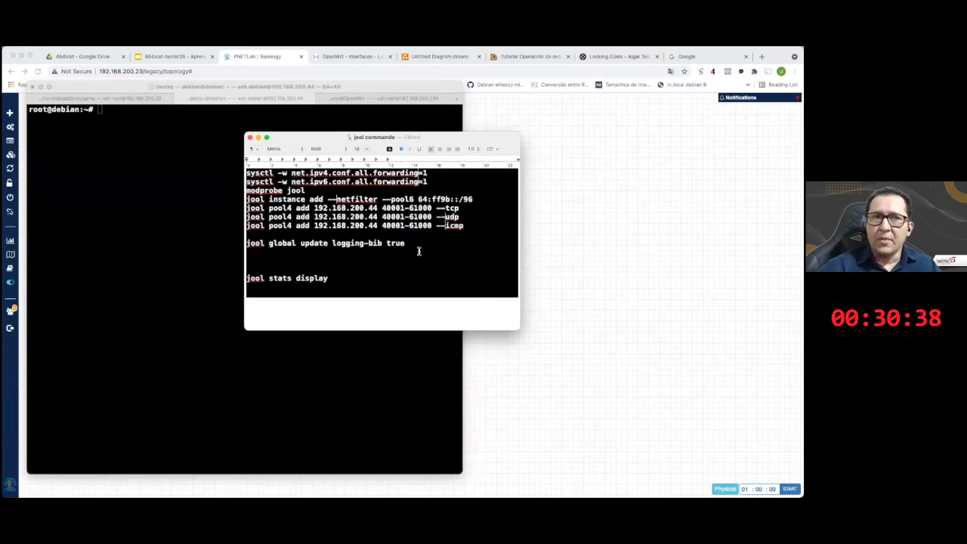
left_click_drag(314, 209, 378, 209)
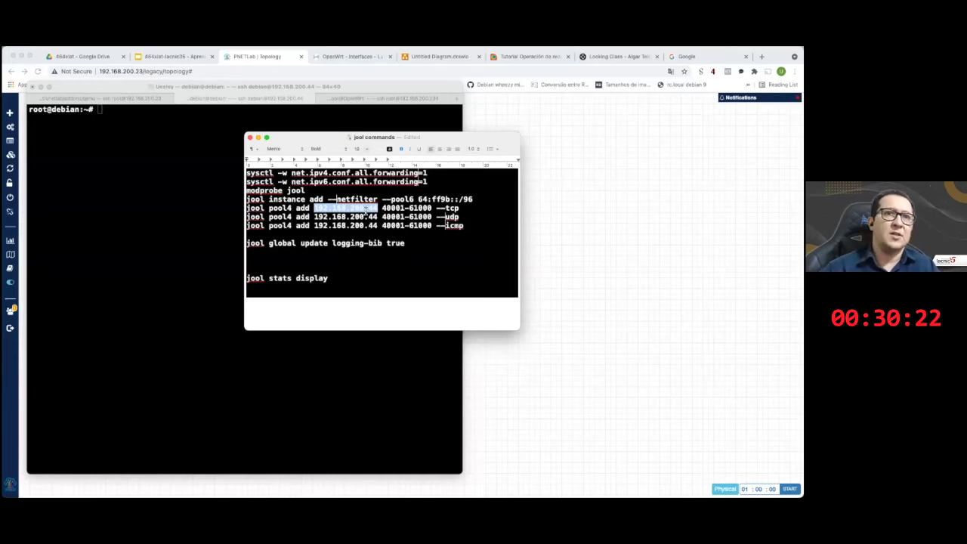
left_click(381, 209)
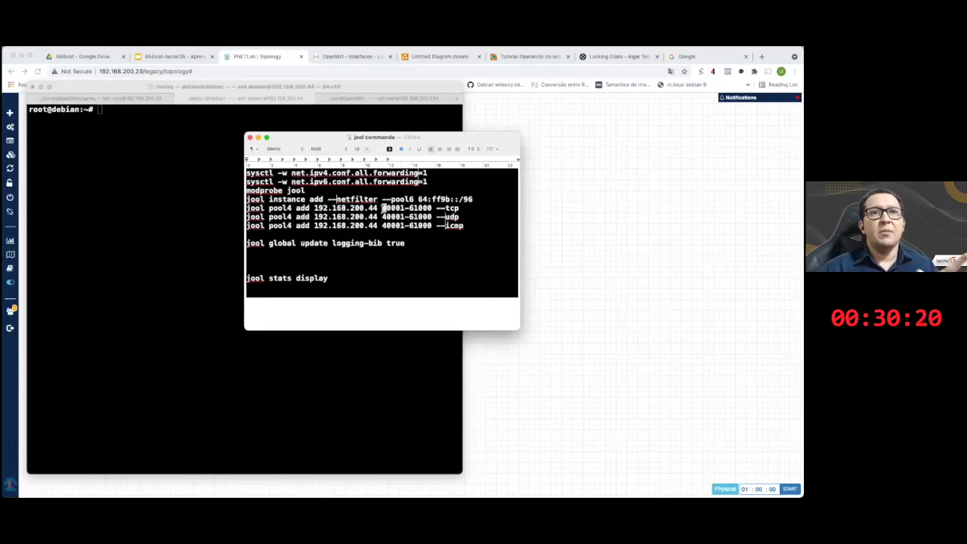
left_click_drag(382, 209, 432, 209)
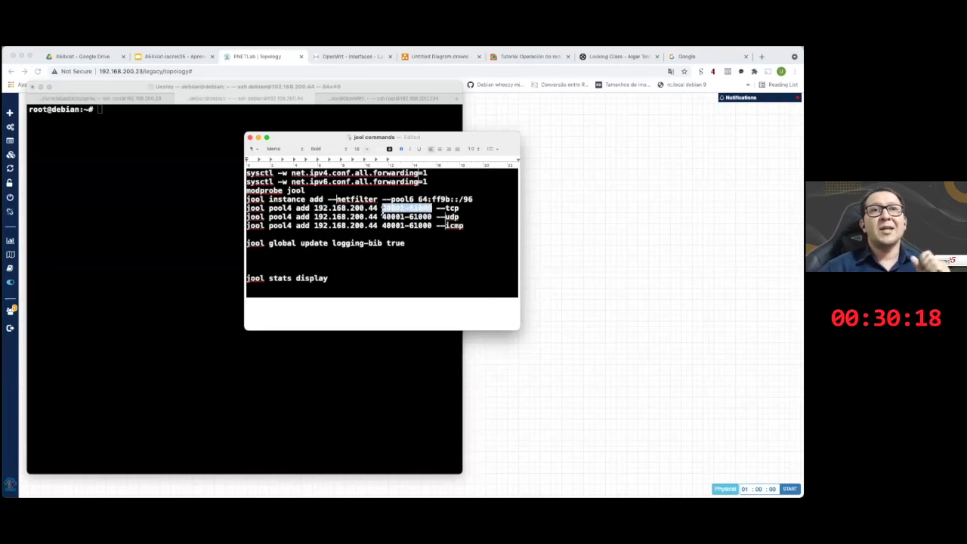
left_click(458, 216)
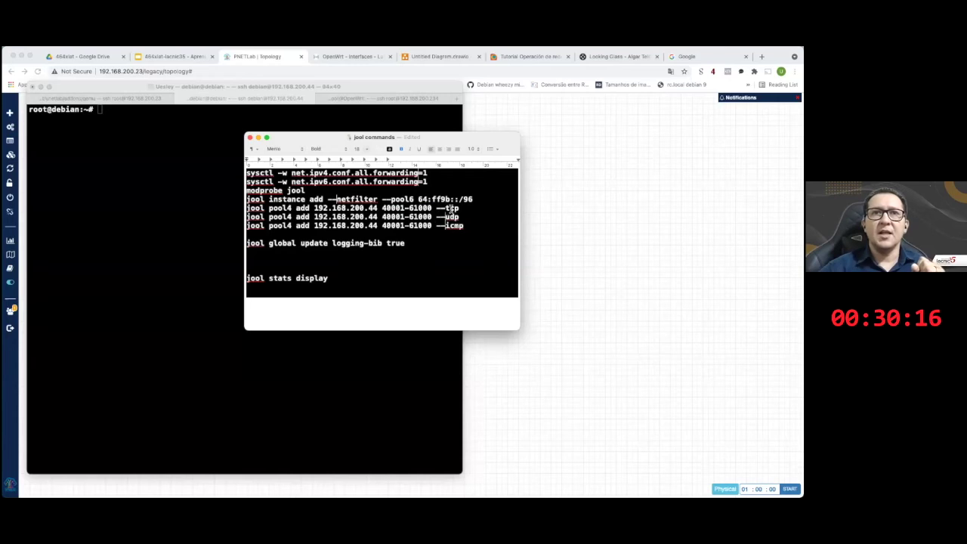
double_click(452, 207)
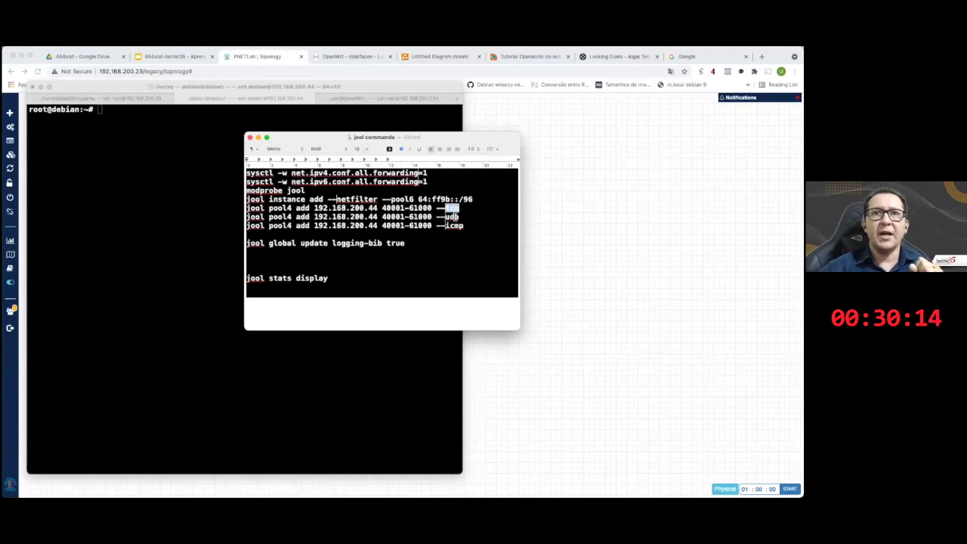
double_click(451, 217)
double_click(454, 225)
left_click(489, 237)
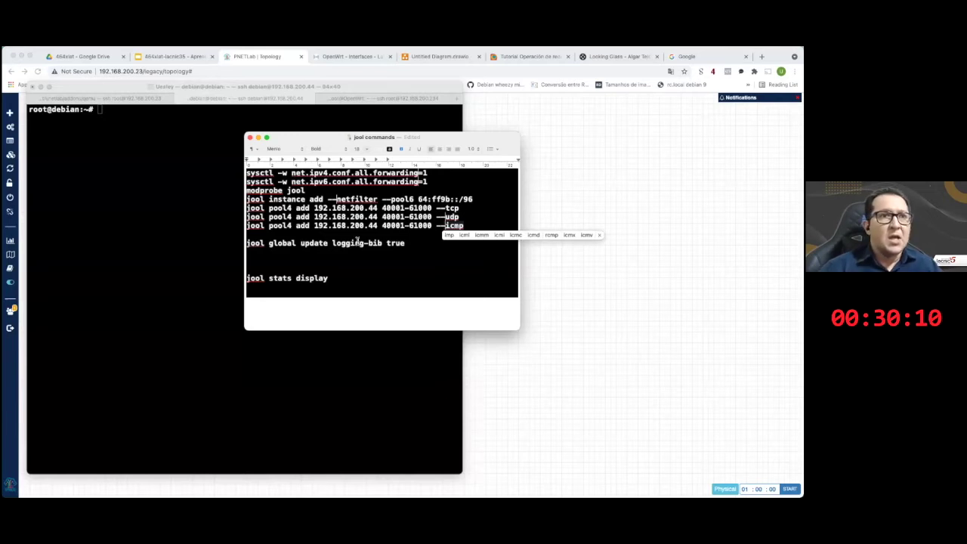
- Examine the "jool global update logging-bib true" command by highlighting its line, and clear the selection
key("Down")
key("Down")
key("alt+shift+Left")
key("alt+shift+Left")
key("alt+shift+Left")
key("alt+shift+Left")
key("alt+shift+Left")
key("alt+shift+Left")
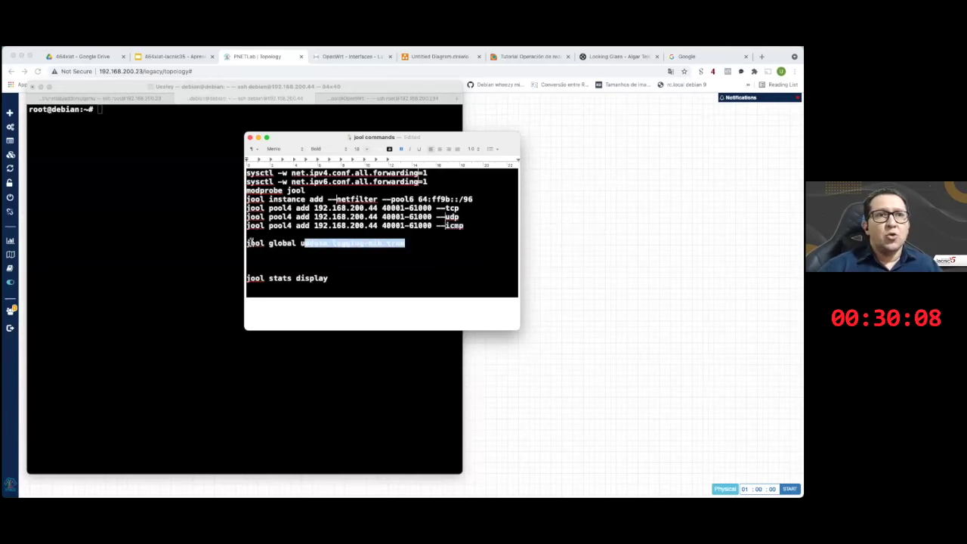
key("Right")
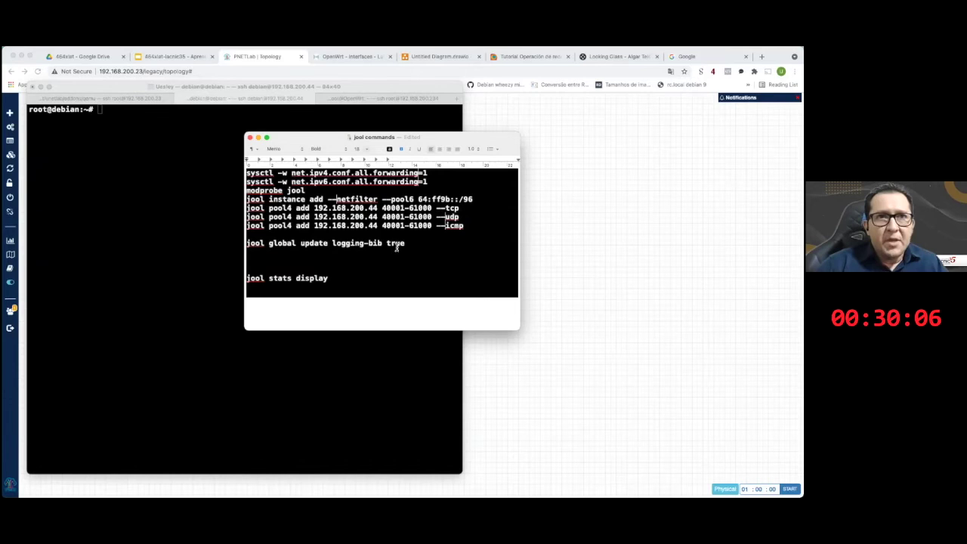
key("shift+Left")
key("shift+Left")
key("shift+Left")
key("shift+Left")
key("shift+Left")
key("shift+Left")
key("shift+Left")
key("shift+Left")
key("shift+Left")
key("alt+shift+Left")
key("alt+shift+Left")
key("alt+shift+Left")
key("alt+shift+Left")
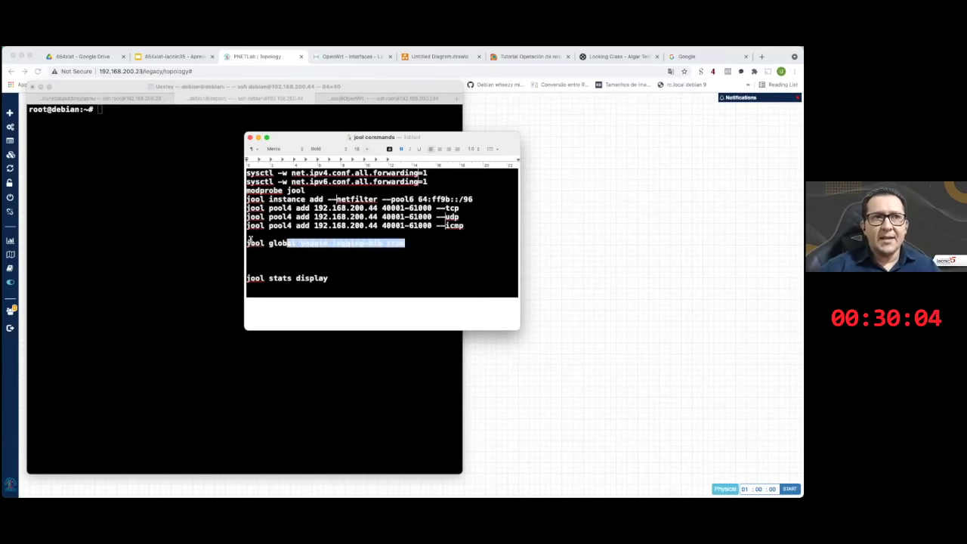
left_click(421, 247)
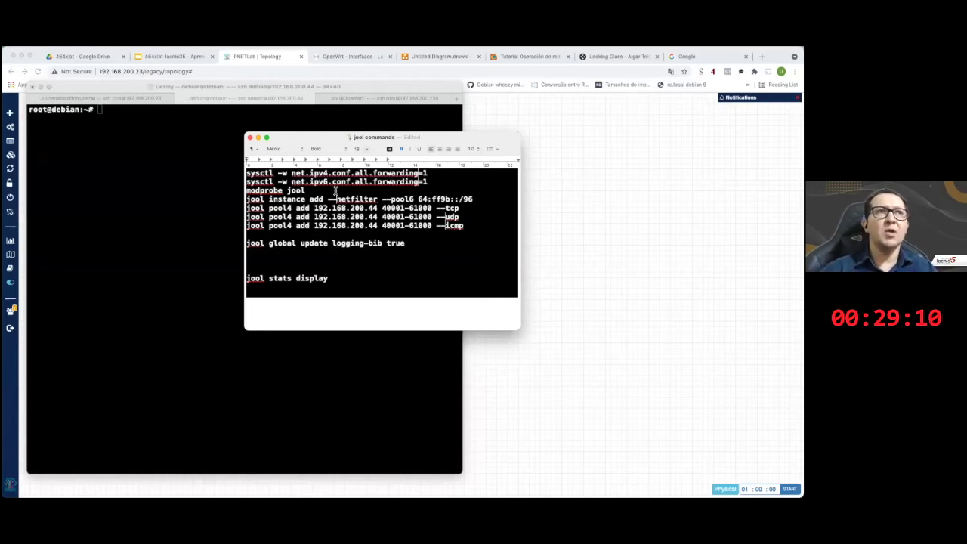
left_click(163, 172)
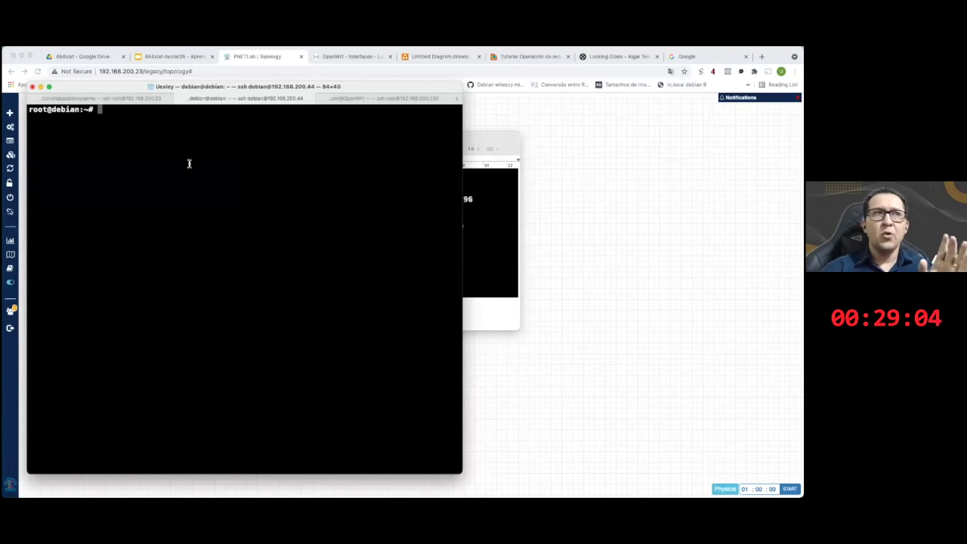
key("Up")
key("Up")
key("Up")
key("Up")
key("Up")
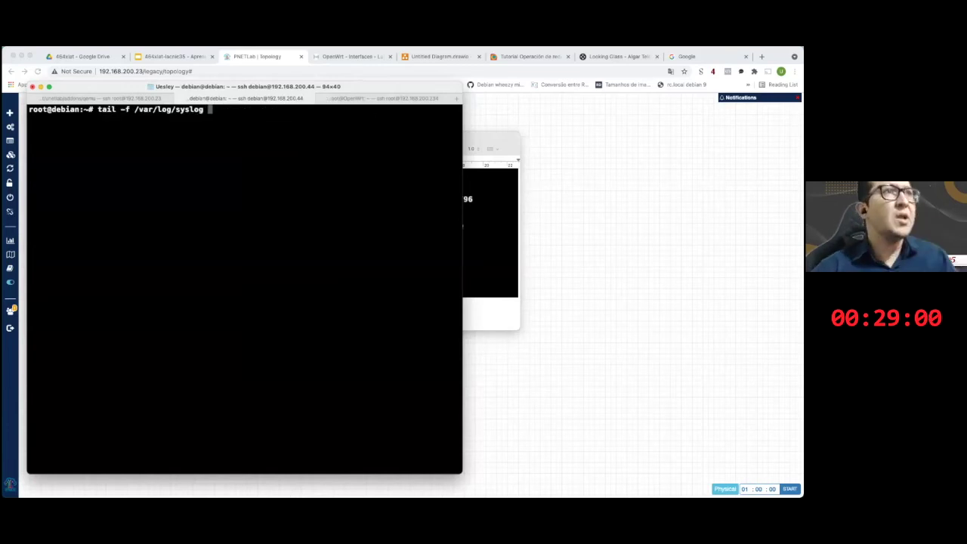
key("Up")
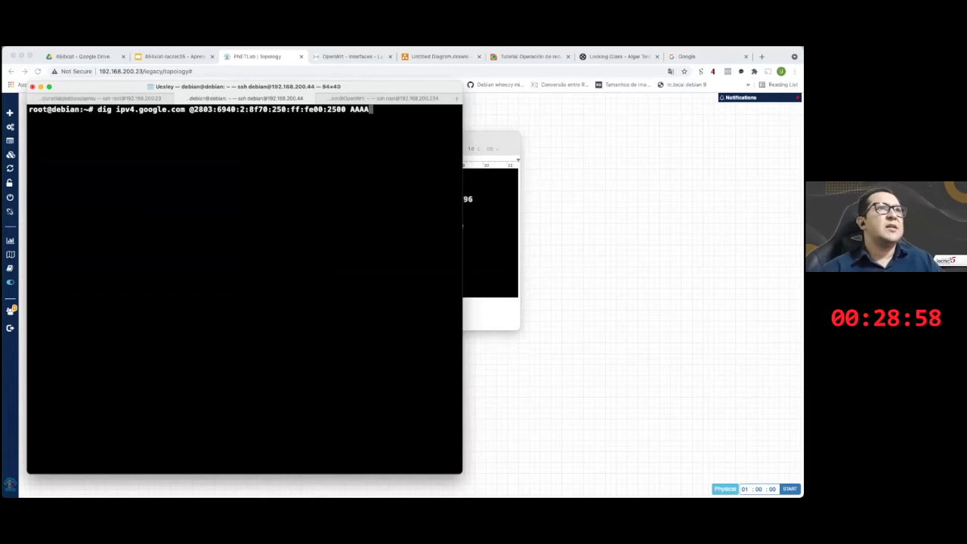
key("Return")
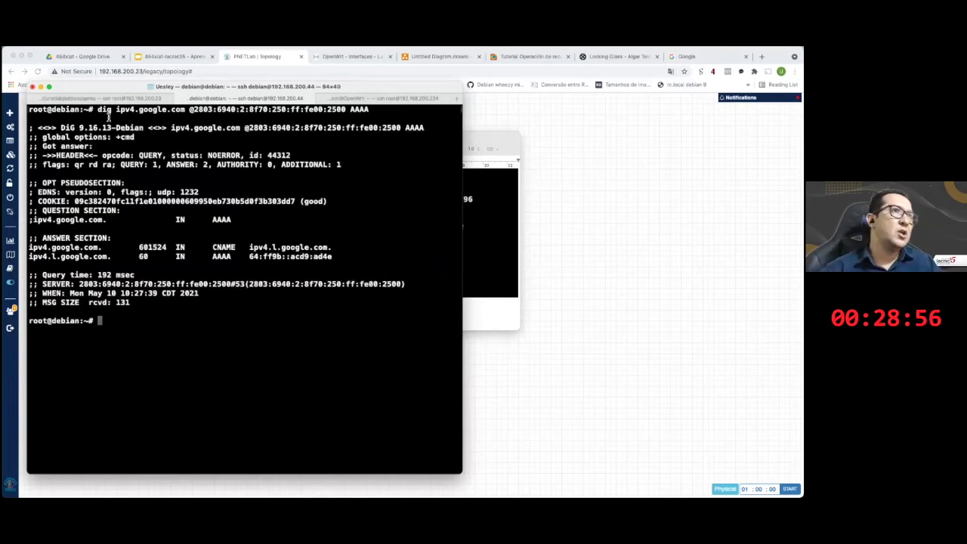
- Examine the dig command by highlighting its ipv4.google.com query, the DNS server's IPv6 address and the AAAA record type
left_click_drag(97, 109, 185, 111)
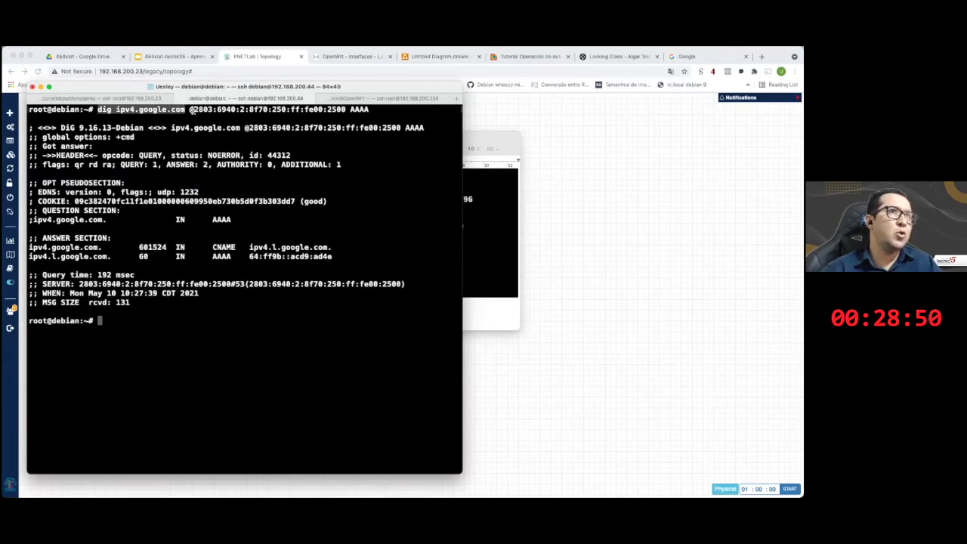
mouse_move(189, 110)
left_mouse_down()
mouse_move(345, 111)
mouse_move(199, 111)
left_mouse_up()
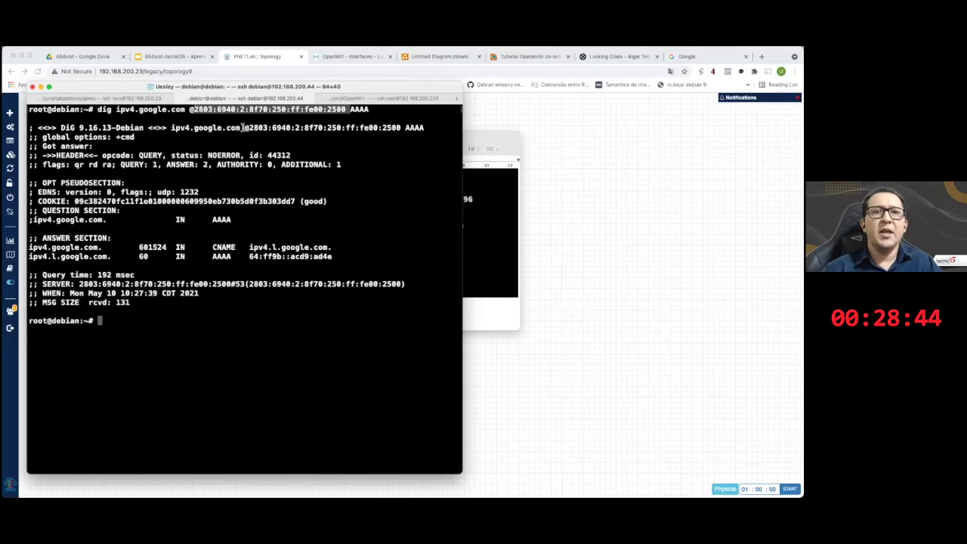
left_click(257, 142)
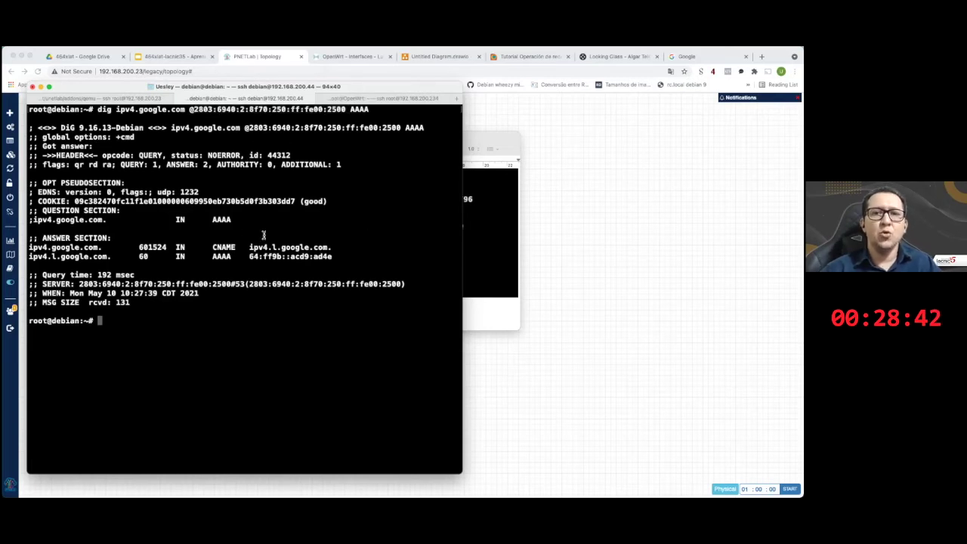
left_click_drag(193, 113, 346, 111)
left_click(387, 124)
double_click(360, 109)
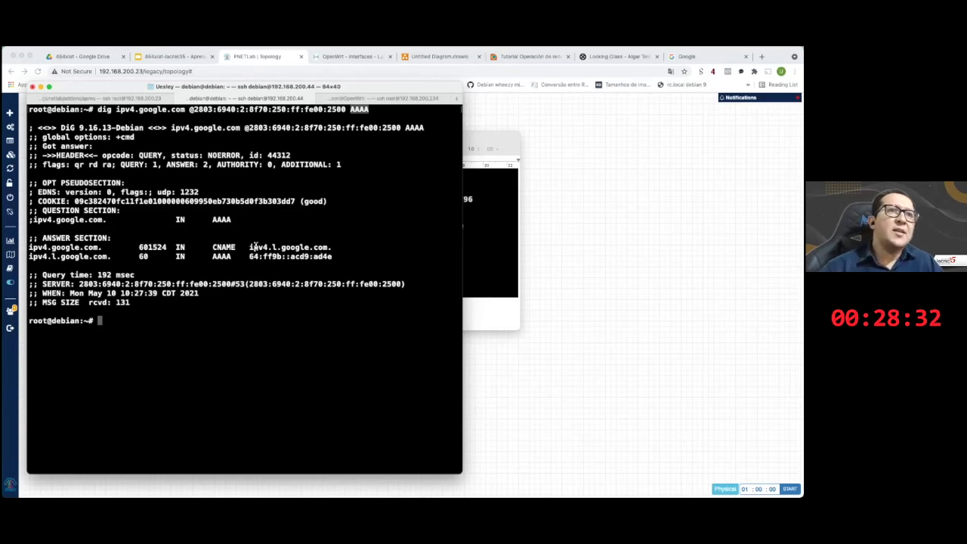
- Highlight the CNAME target and the AAAA address in the dig answer section for examination, and clear the selection
left_click_drag(249, 247, 327, 247)
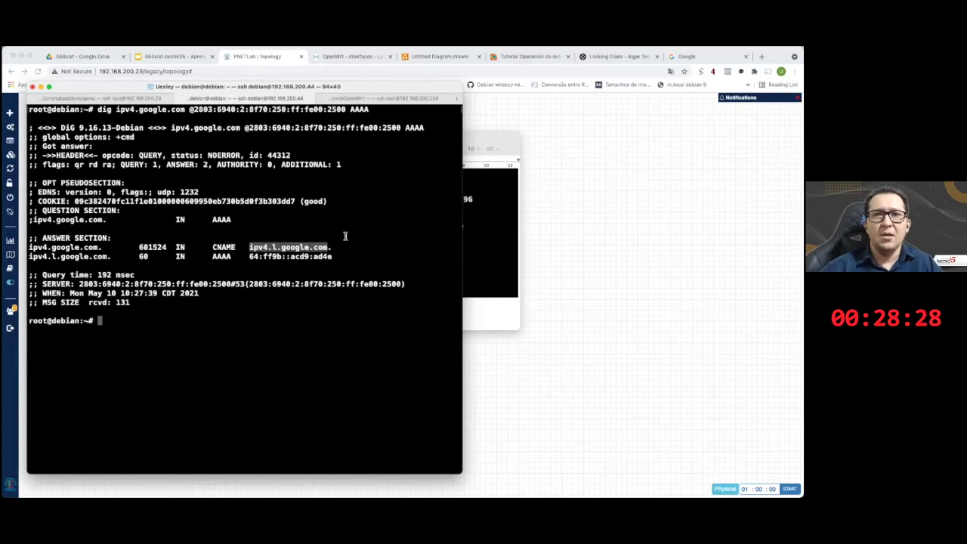
left_click_drag(250, 256, 333, 257)
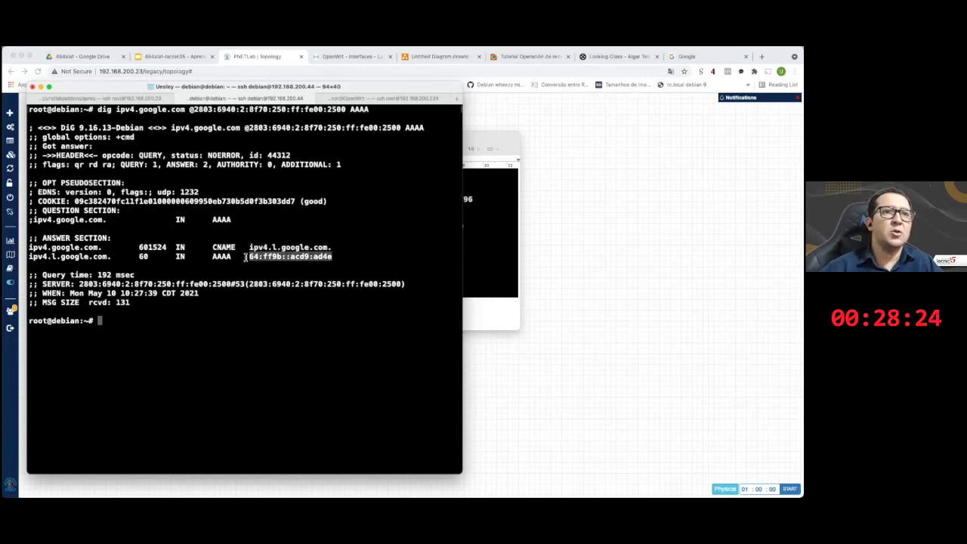
left_click(337, 257)
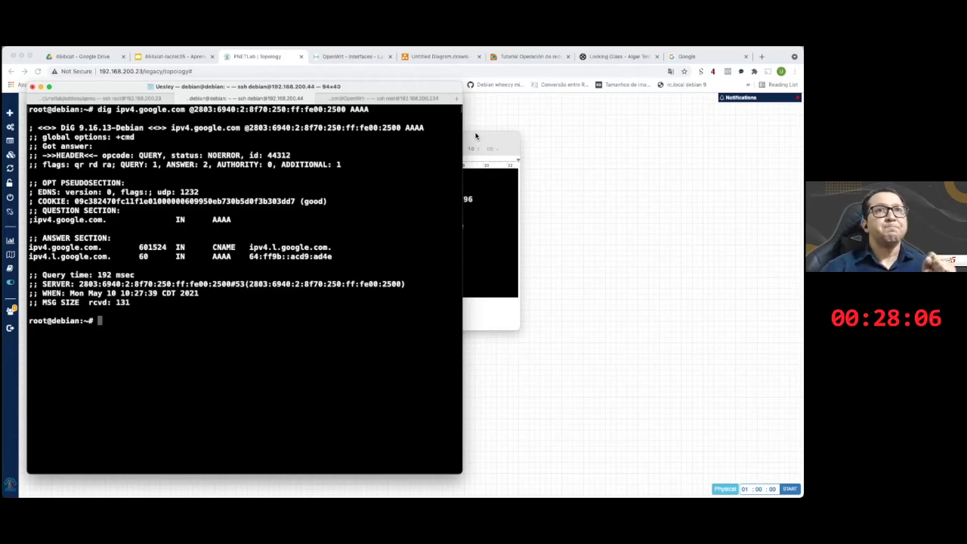
- Switch to the browser and open OpenWrt's list of installed packages to examine the 464xlat entry up close
left_click(556, 174)
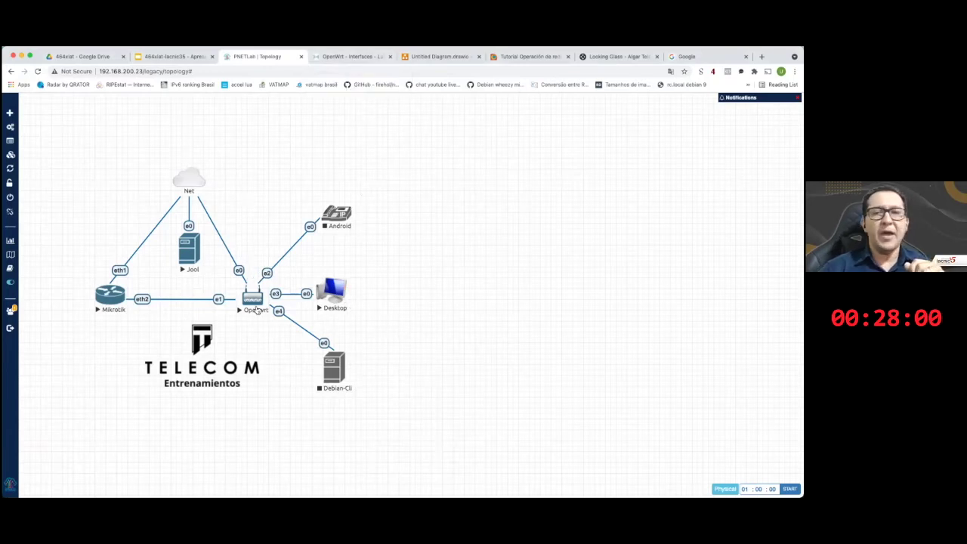
left_click(353, 58)
left_click(261, 104)
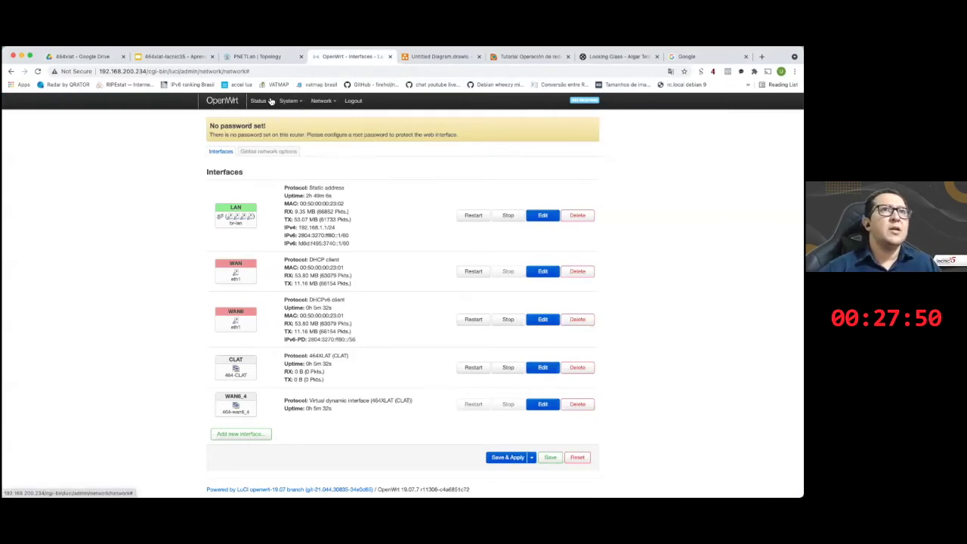
mouse_move(291, 102)
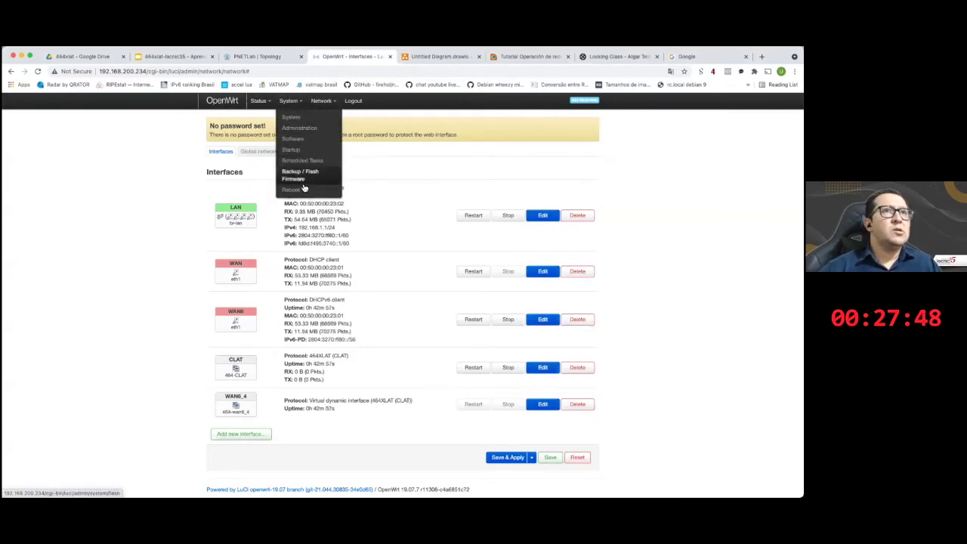
left_click(293, 139)
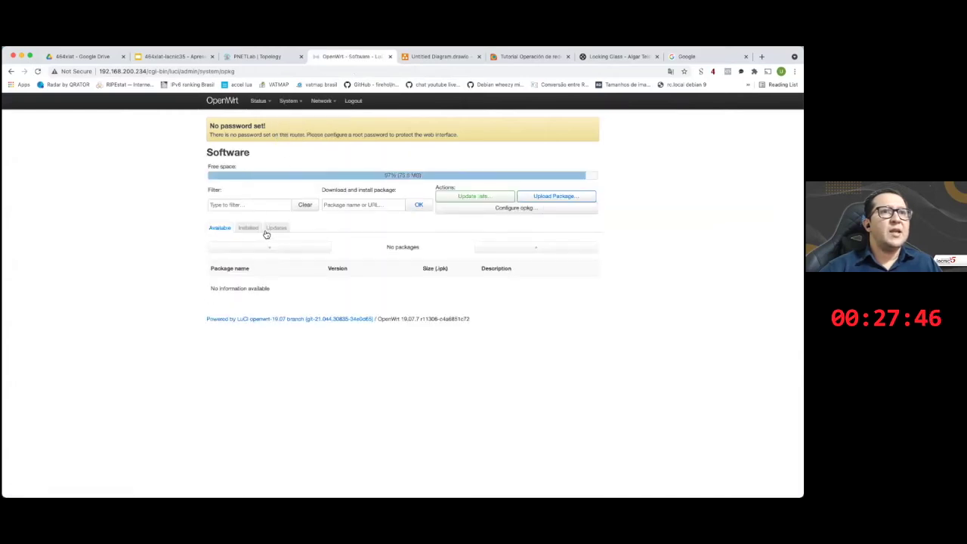
left_click(249, 228)
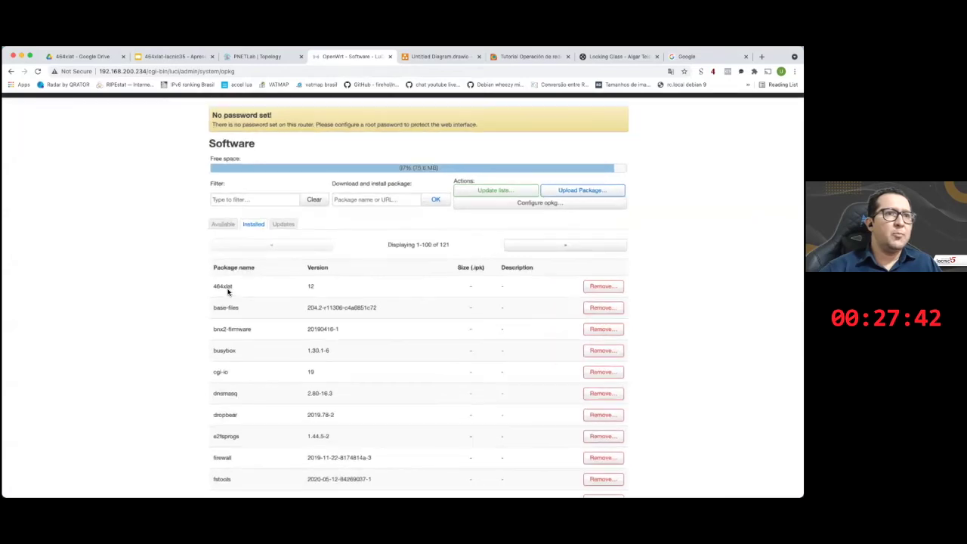
scroll(227, 292, "up", 5, "ctrl")
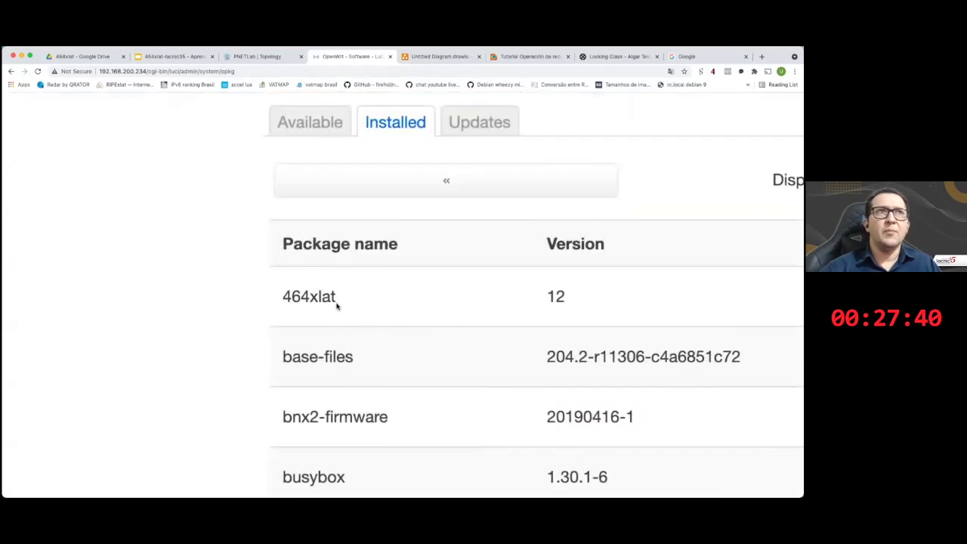
scroll(336, 306, "down", 5, "ctrl")
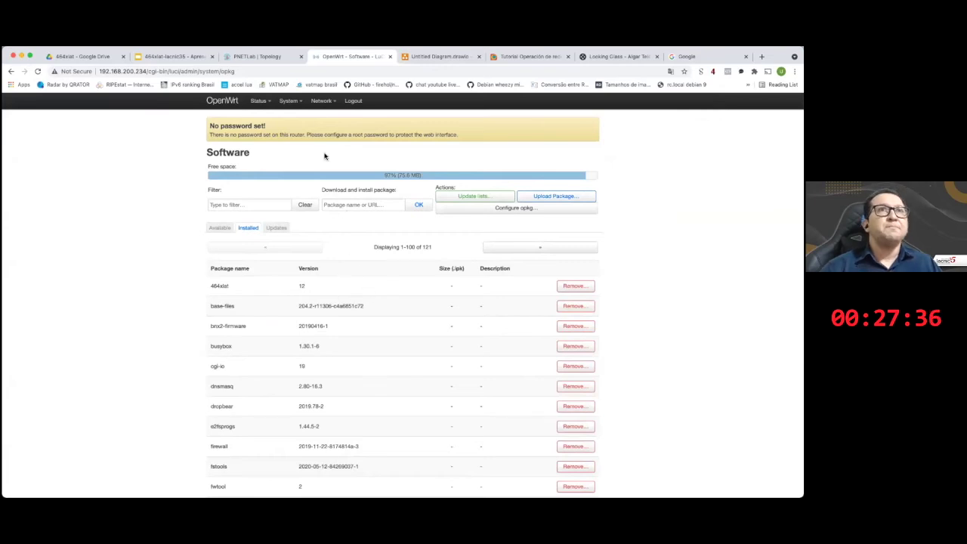
- Open OpenWrt's network interfaces page, consult the PNETLab topology, and examine the WAN interface's DHCP client details
left_click(326, 117)
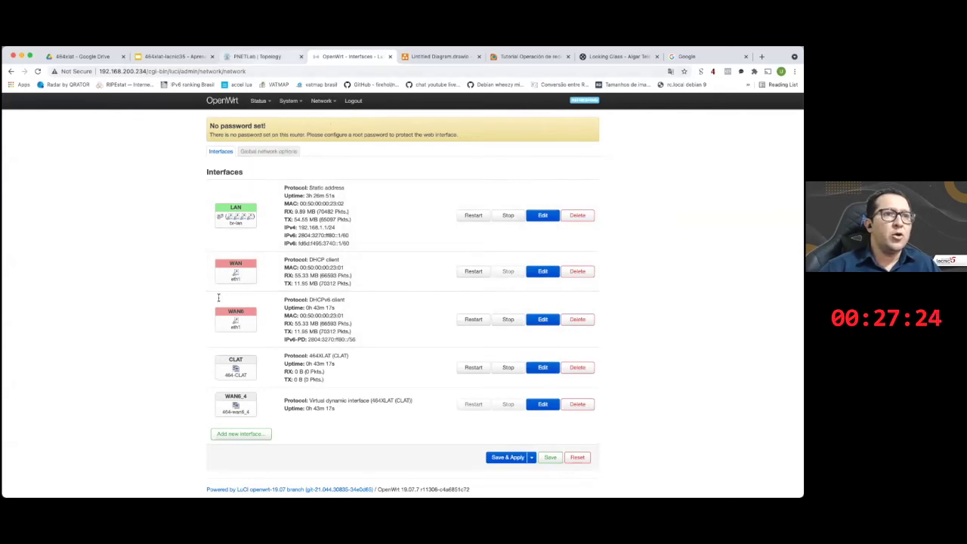
left_click(257, 56)
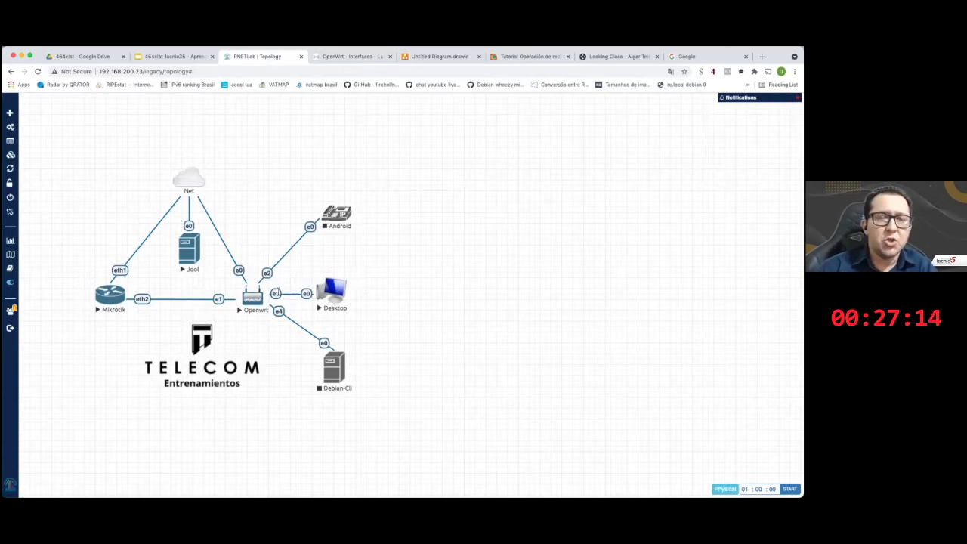
key("ctrl+Tab")
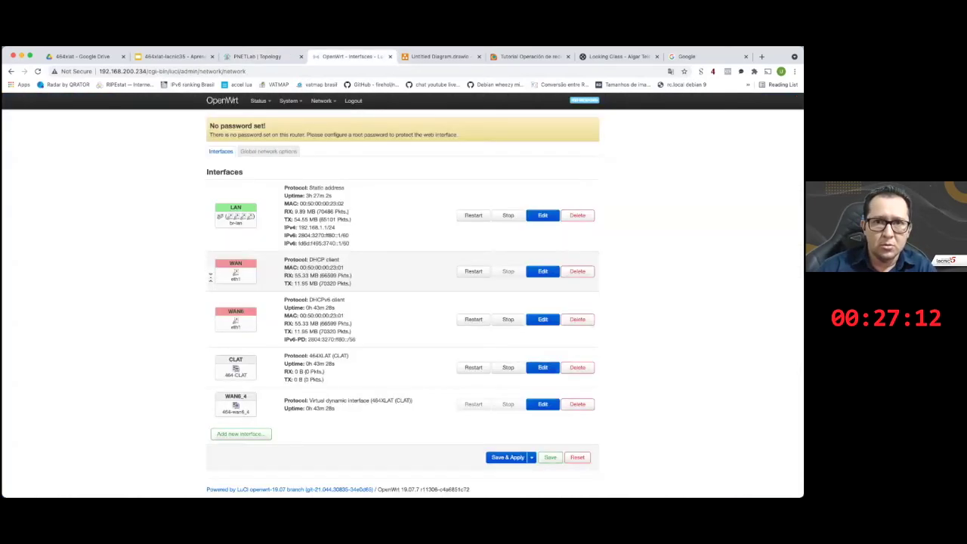
scroll(268, 290, "up", 5)
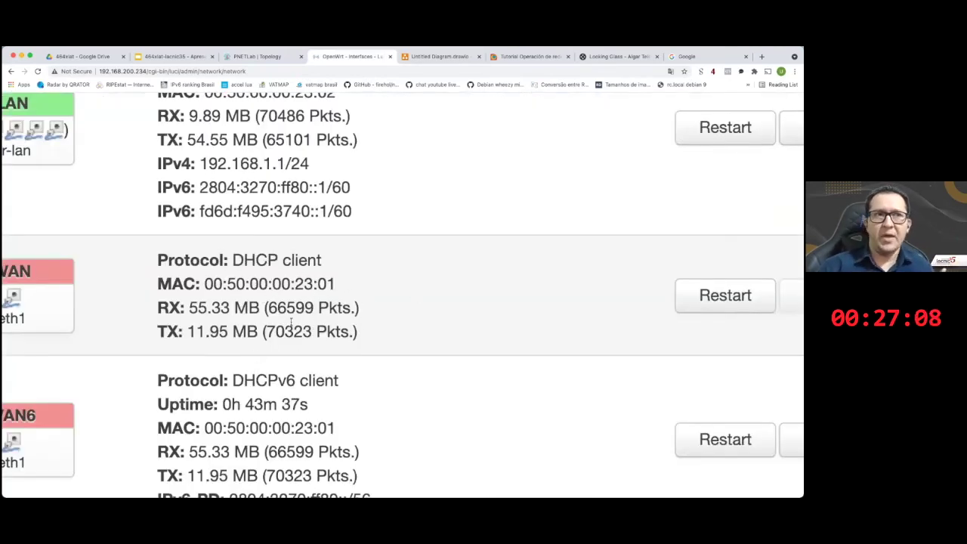
key("super+0")
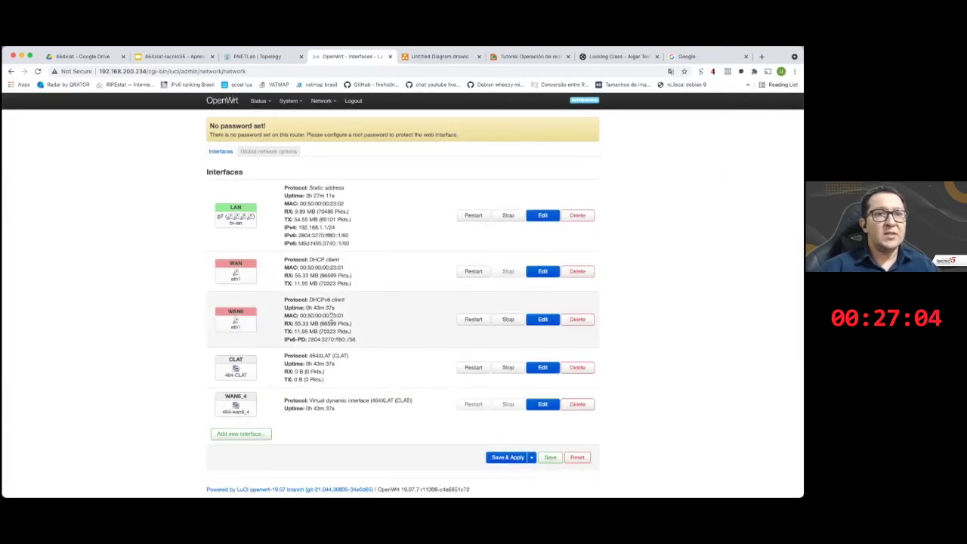
- Examine the WAN6 interface's delegated IPv6 prefix and the 464XLAT details of the CLAT and WAN6_4 interfaces
scroll(284, 347, "up", 5)
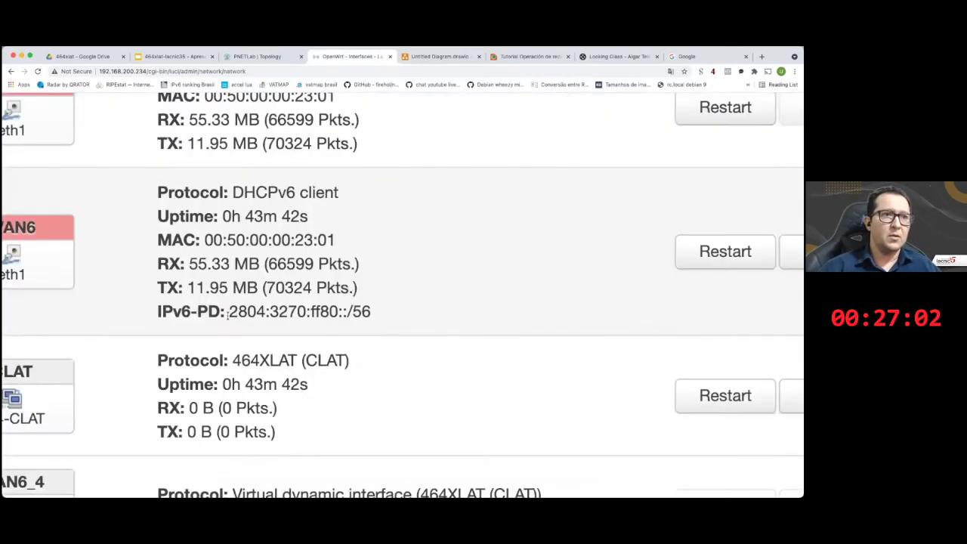
left_click_drag(231, 312, 342, 313)
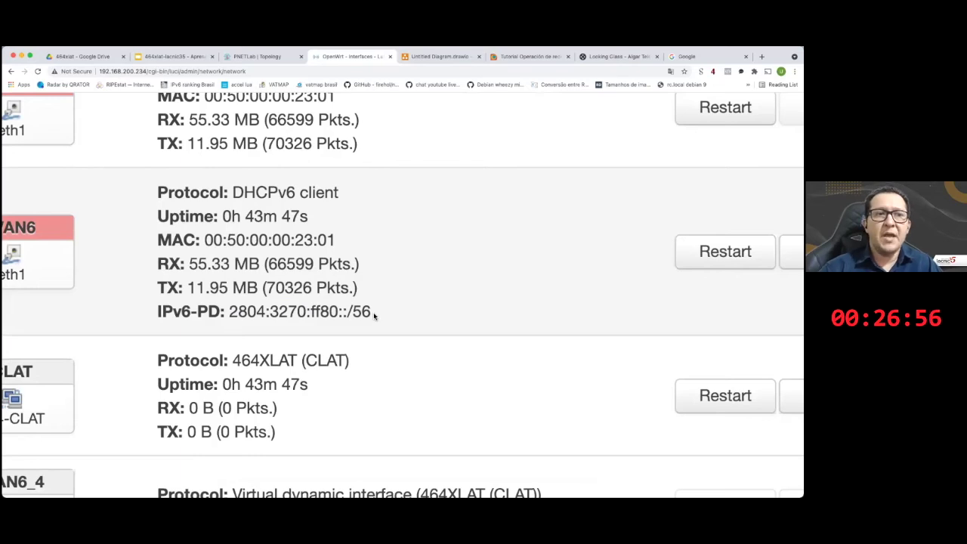
key("super+minus")
key("super+minus")
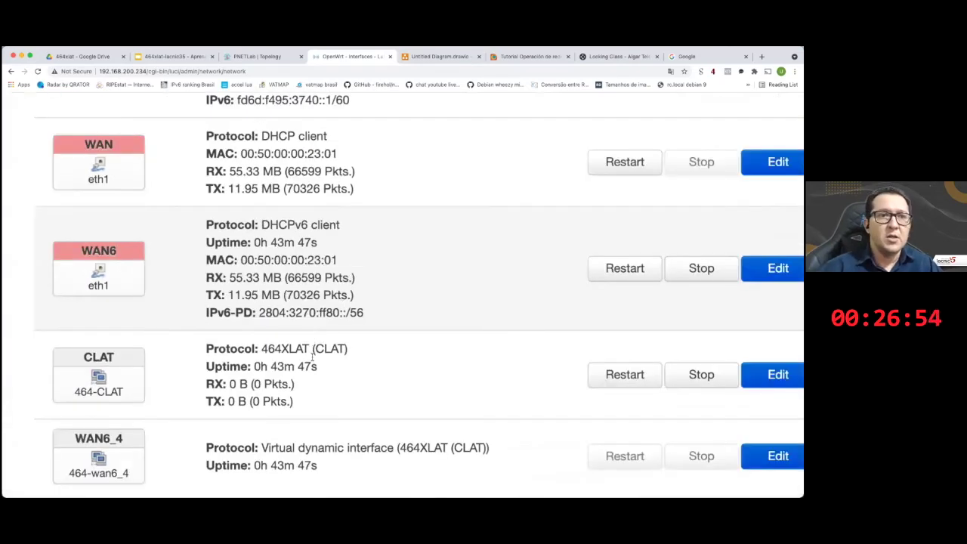
key("super+0")
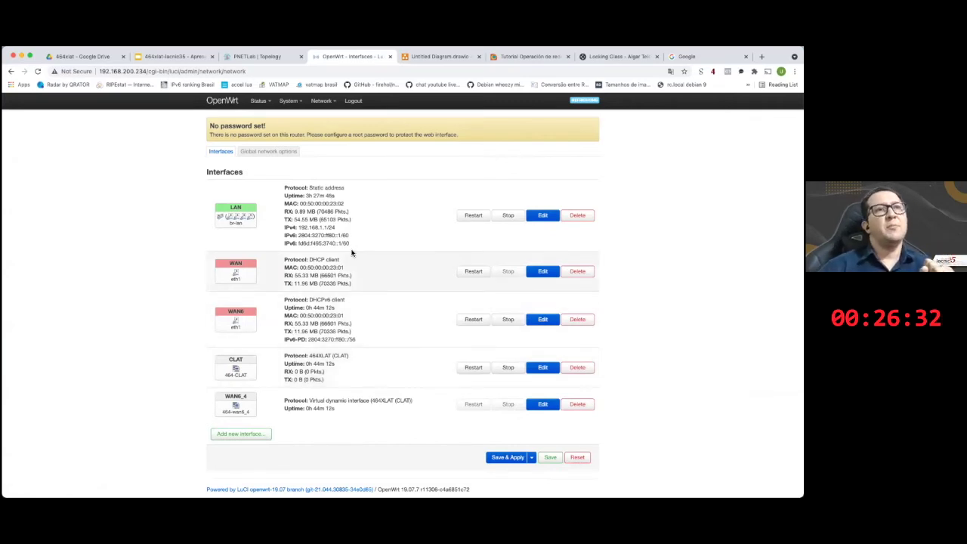
- Examine the LAN interface's details, highlighting its IPv4 and IPv6 addresses, and clear the selection
left_click_drag(284, 187, 323, 218)
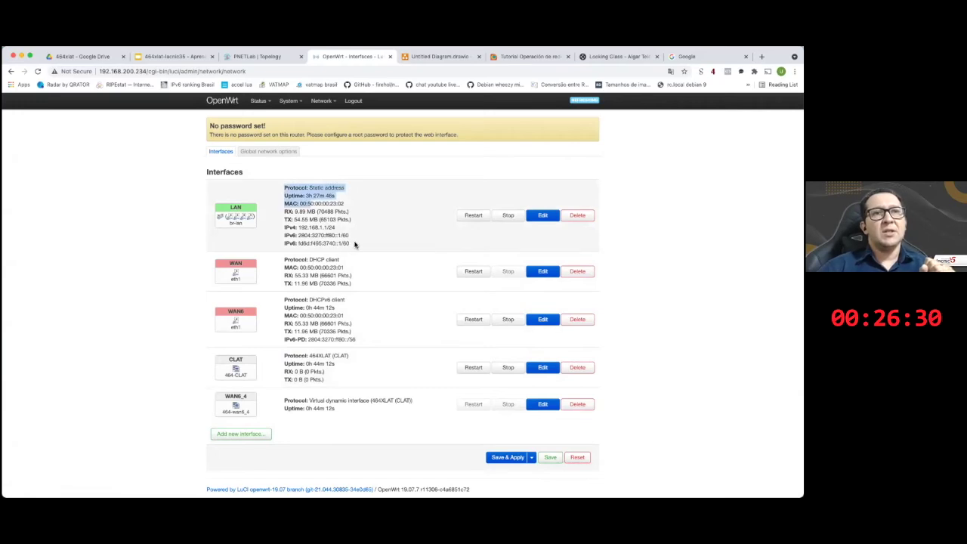
left_click(356, 246)
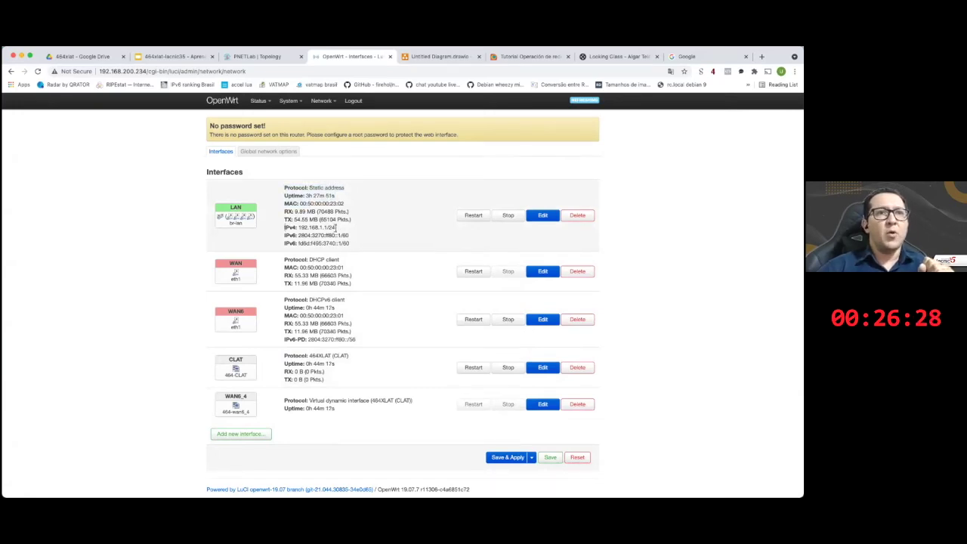
left_click_drag(284, 228, 335, 227)
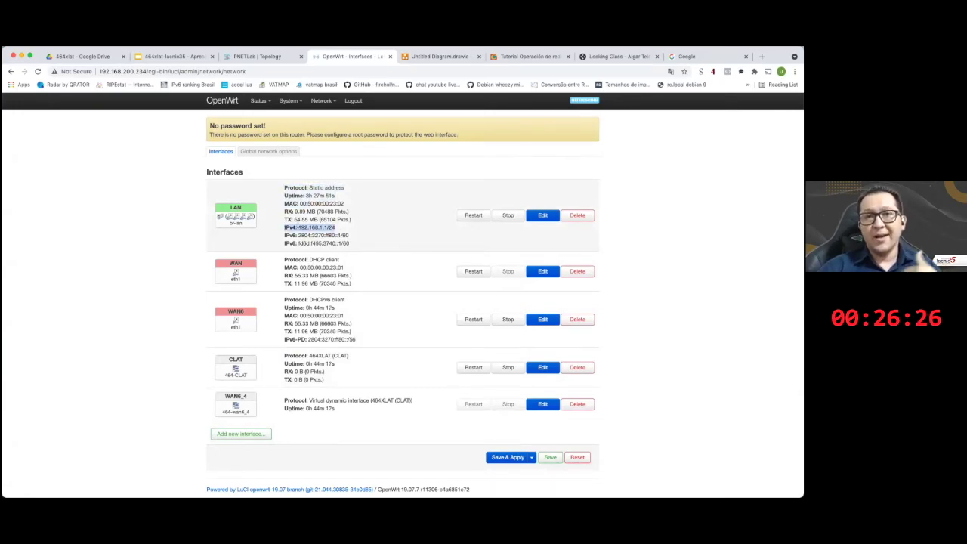
left_click(297, 227)
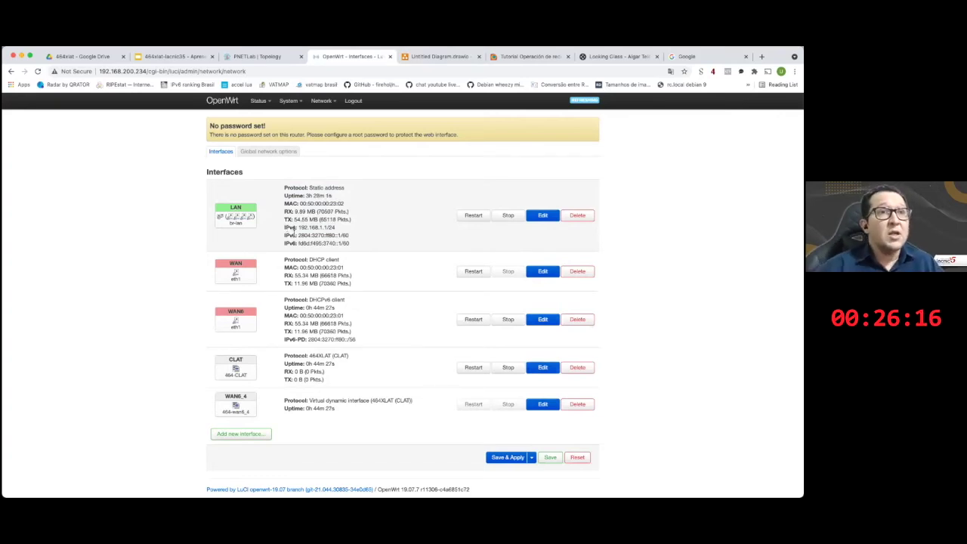
left_click_drag(297, 235, 358, 240)
left_click(359, 240)
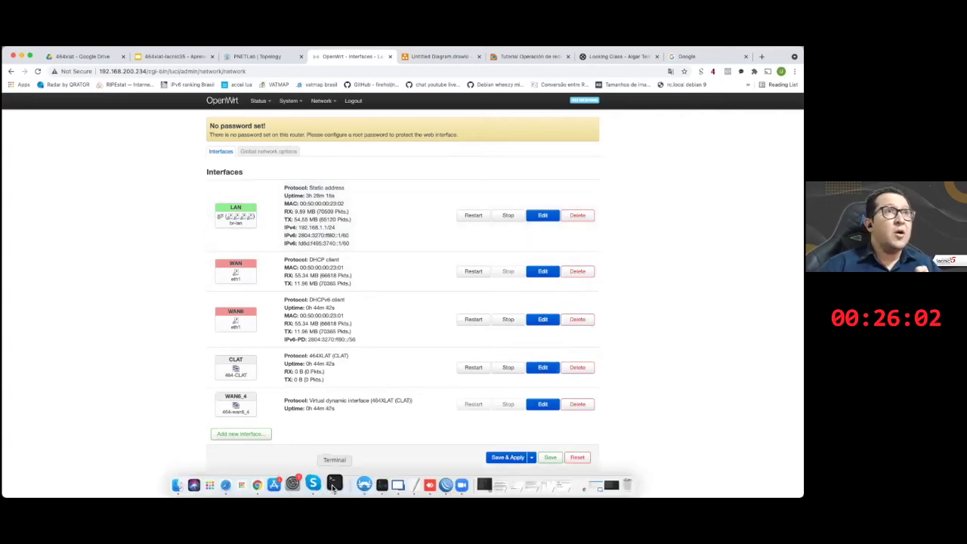
- Switch to Terminal's OpenWrt SSH session and clear its screen
left_click(330, 484)
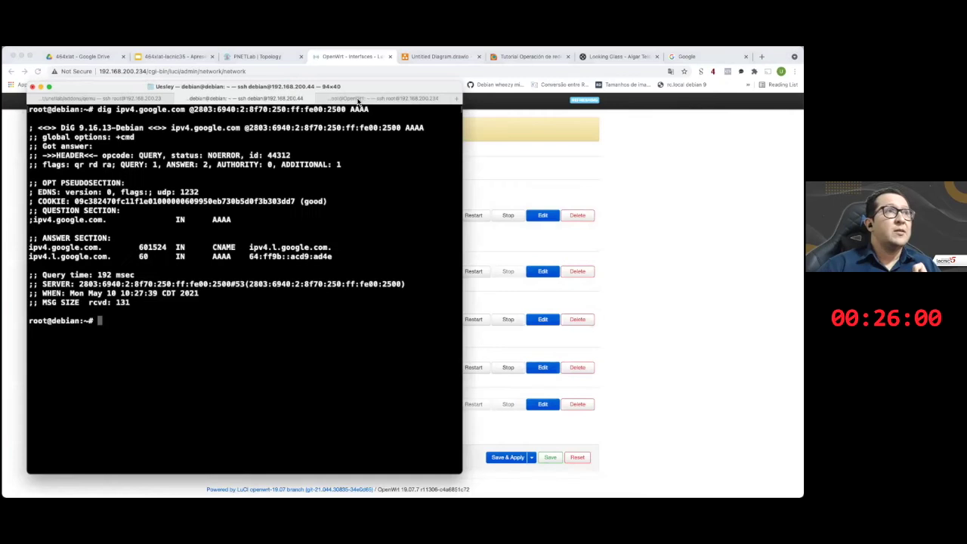
left_click(359, 99)
key("Return")
key("Return")
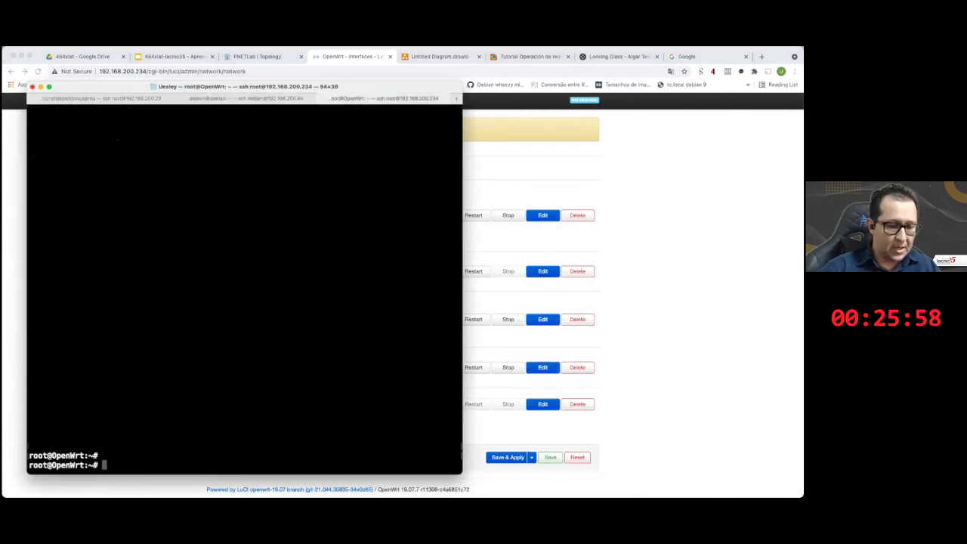
key("Return")
key("Return")
key("Return")
key("Return")
key("ctrl+l")
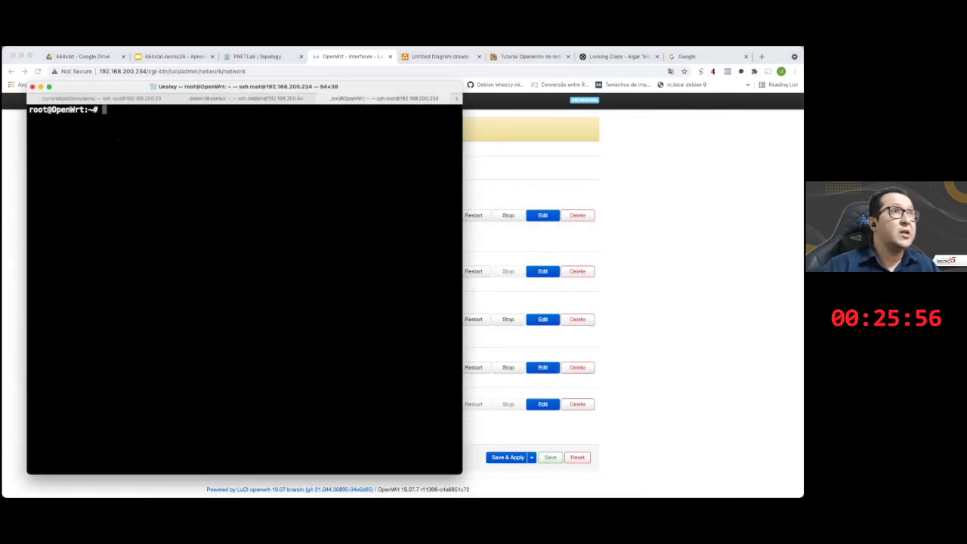
- List the OpenWrt router's IPv4 routing table with "ip route show", after a few blank prompt lines
key("Return")
key("Return")
key("Return")
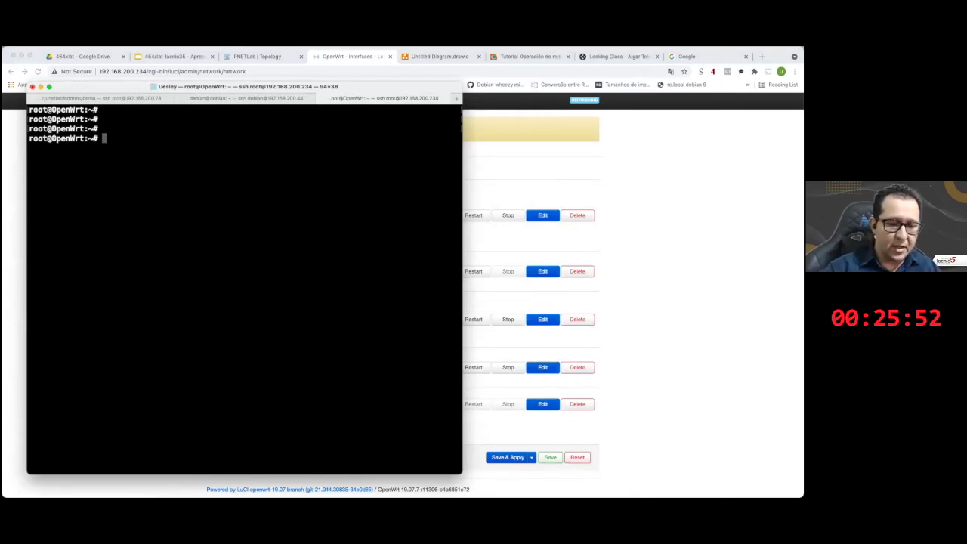
type("ip route")
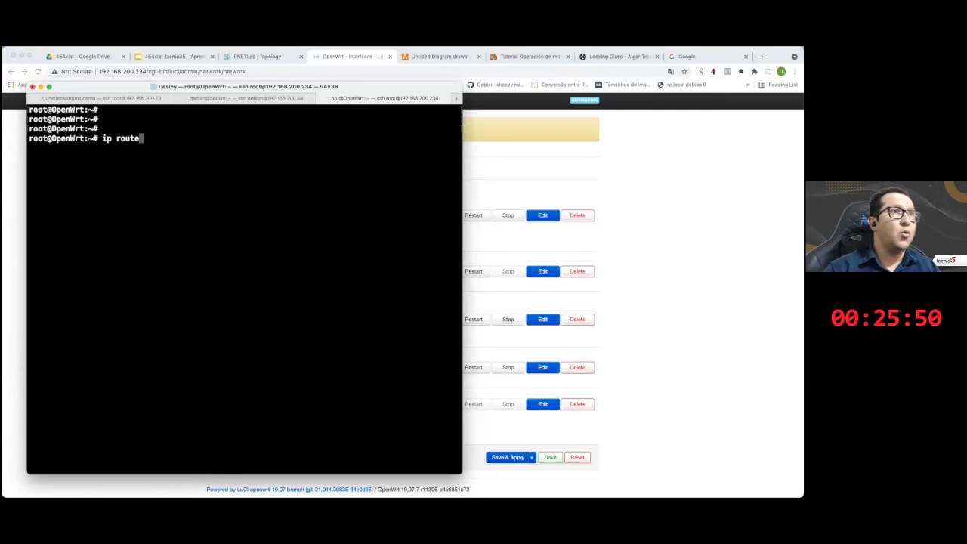
type(" show")
key("Return")
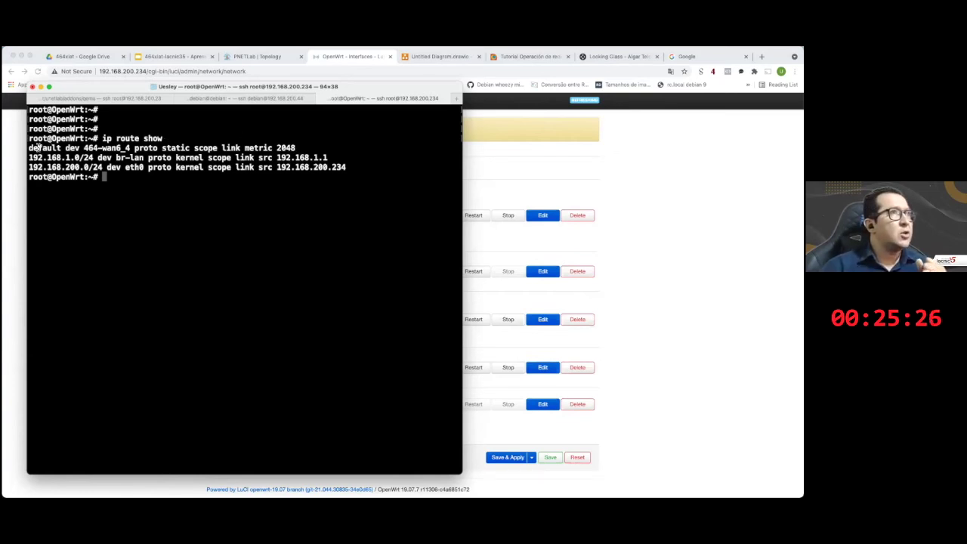
- Highlight the IPv4 default route and its 464-wan6_4 device in the output, and clear the selection
left_click_drag(29, 148, 130, 148)
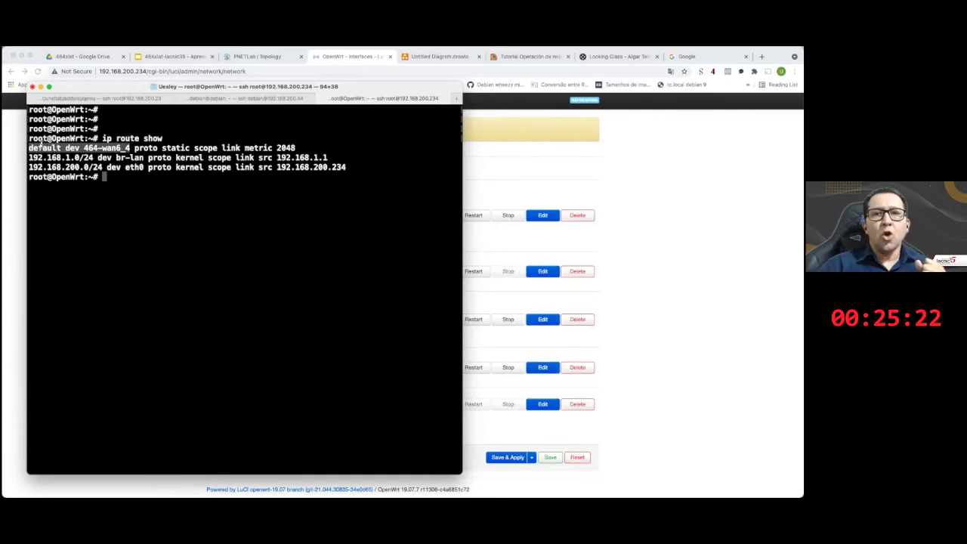
left_click(83, 149)
left_click_drag(83, 149, 130, 149)
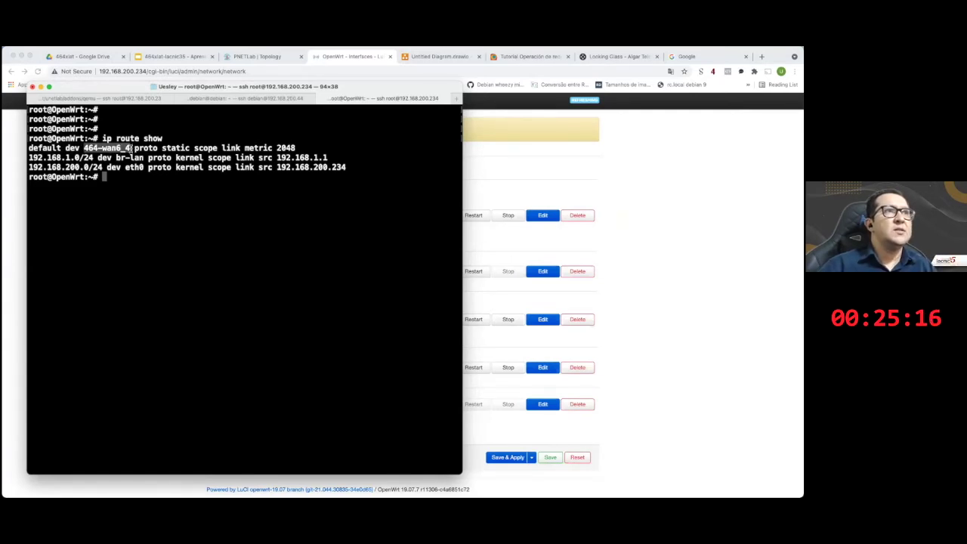
left_click(137, 149)
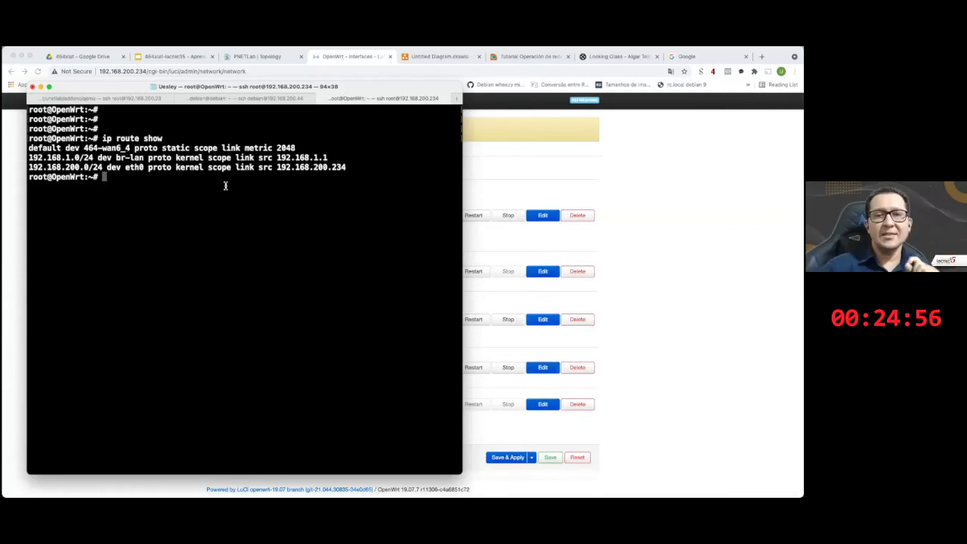
- List the router's IPv6 routes with "ip -6 route show", highlight the start of the default route, and clear the selection
type("ip -6 route show")
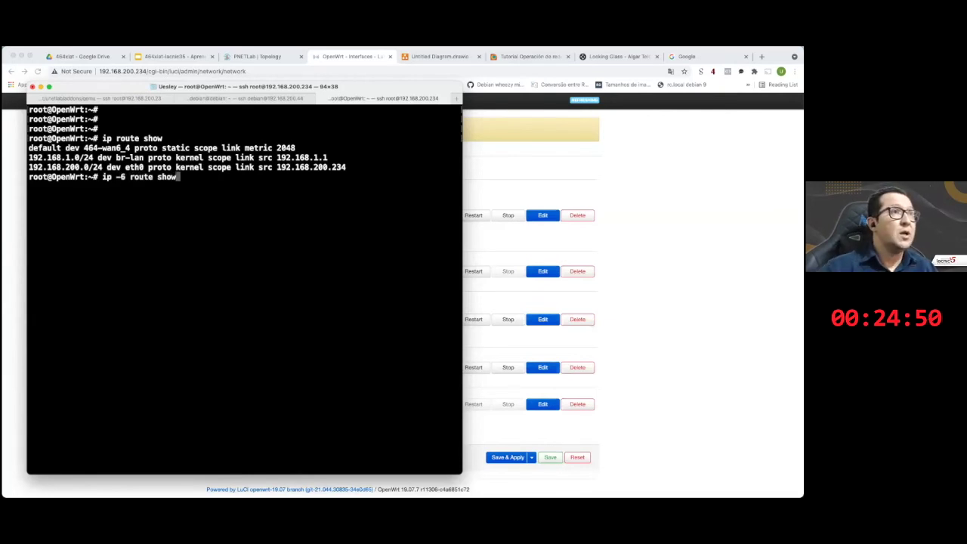
key("Return")
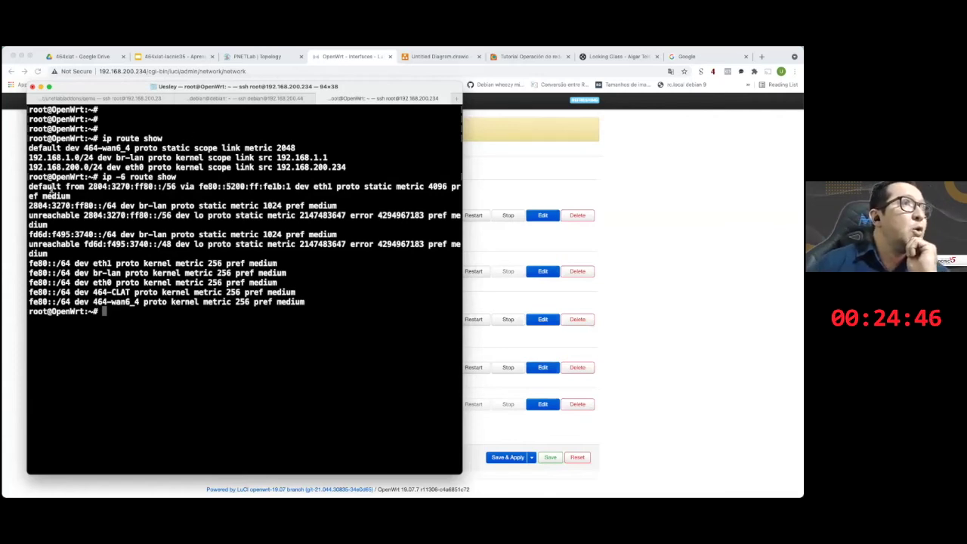
left_click_drag(29, 187, 197, 187)
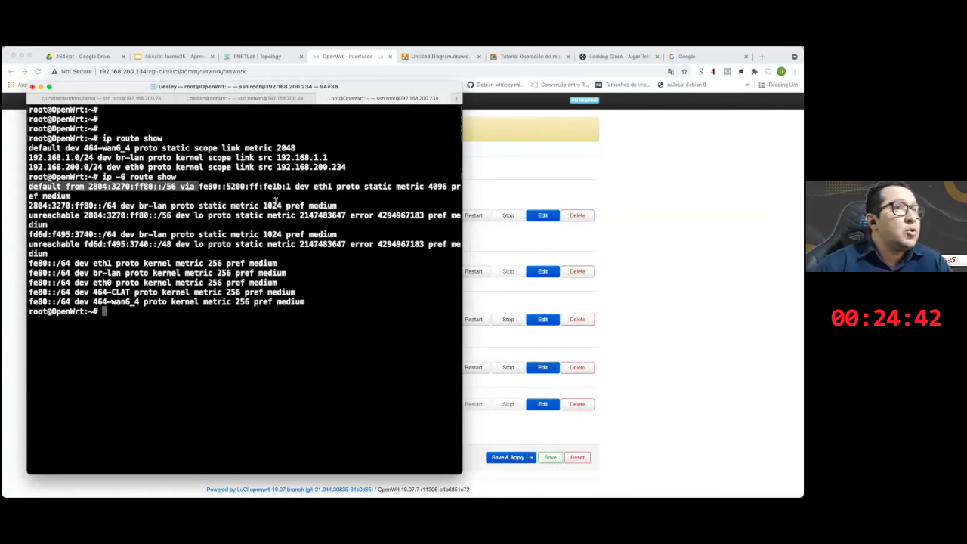
left_click(278, 261)
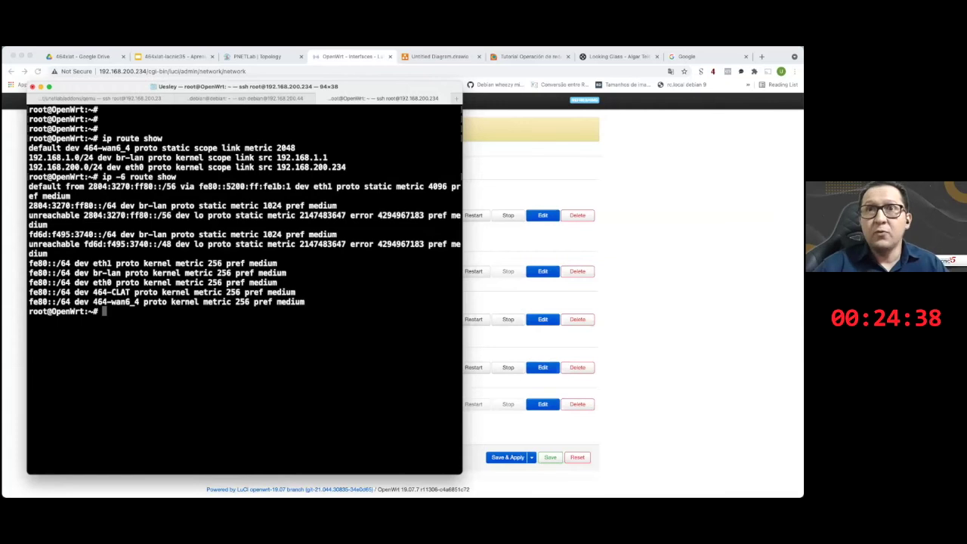
- Switch to the PNETLab topology in the browser, open the Desktop node's console, and make its window slightly taller
left_click(655, 261)
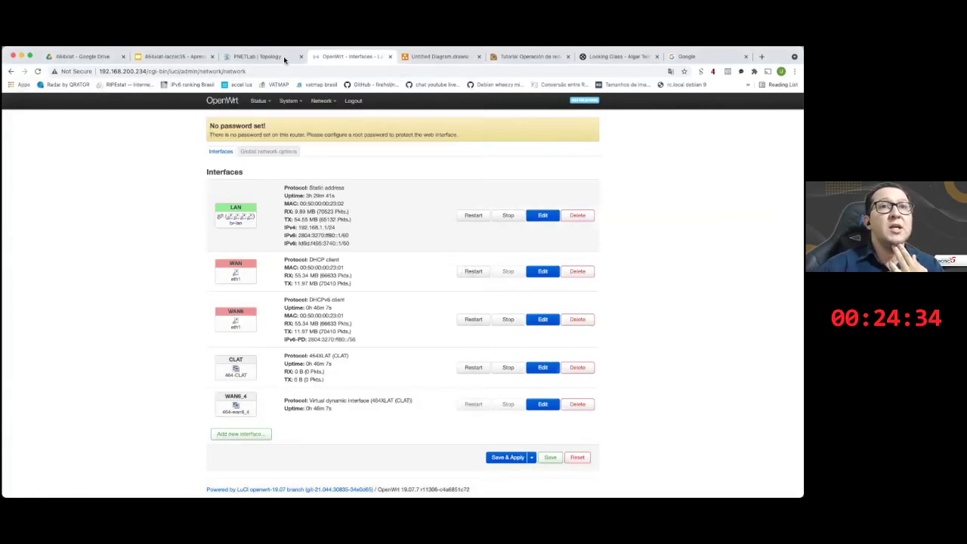
key("ctrl+shift+Tab")
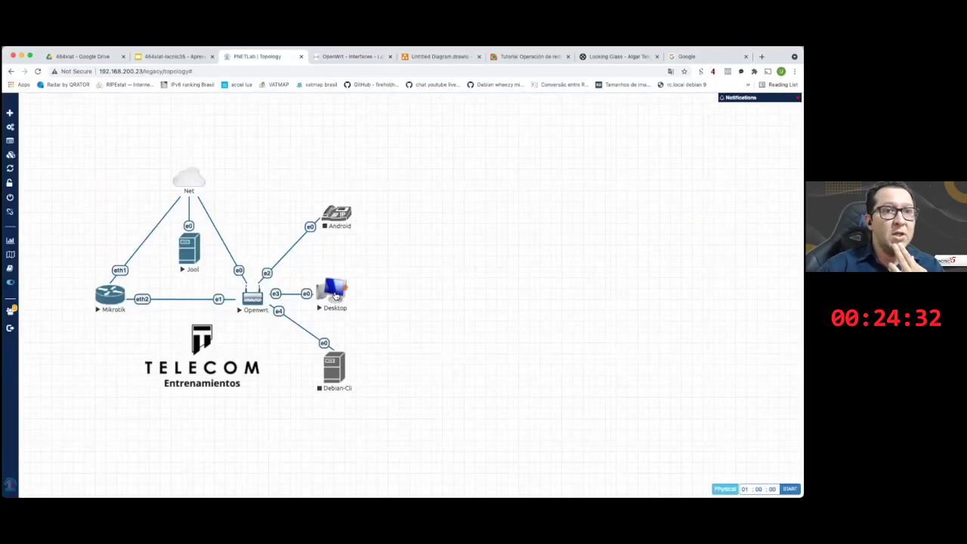
left_click(335, 295)
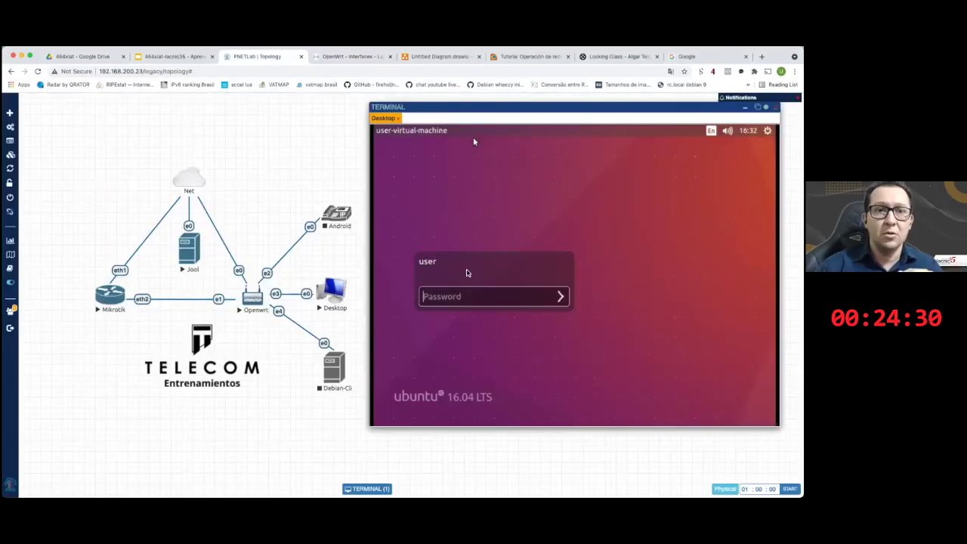
left_click_drag(370, 432, 367, 440)
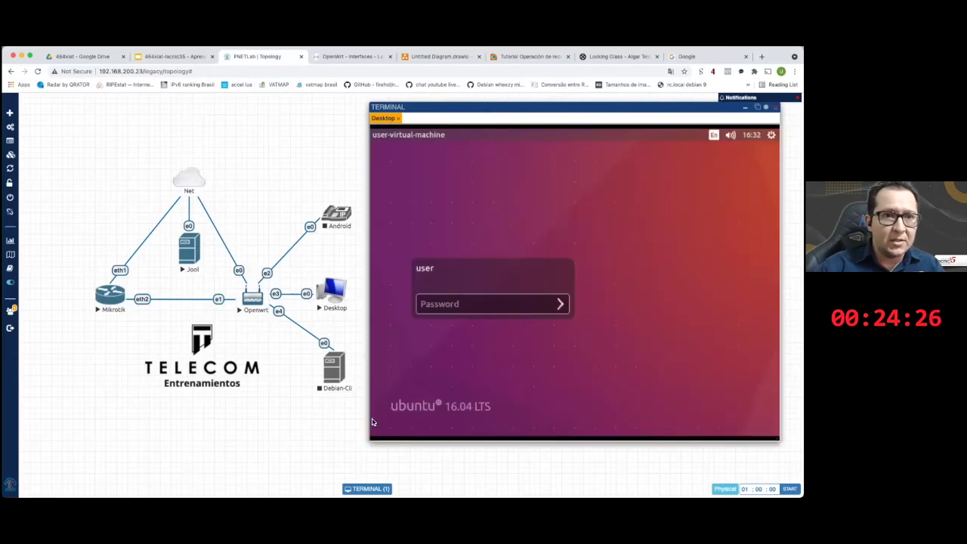
- Try to log in to the Ubuntu desktop by submitting the account password
left_click(466, 304)
key("Return")
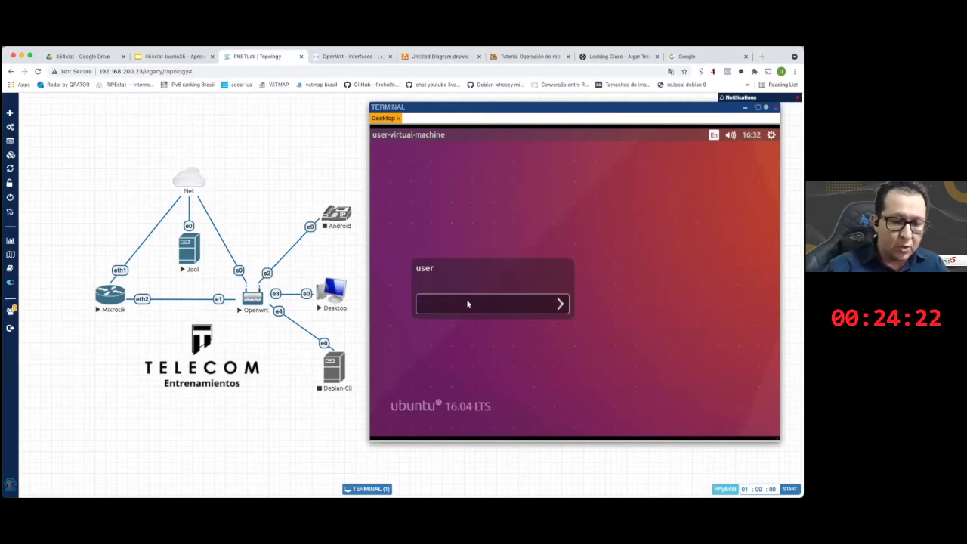
type("*****")
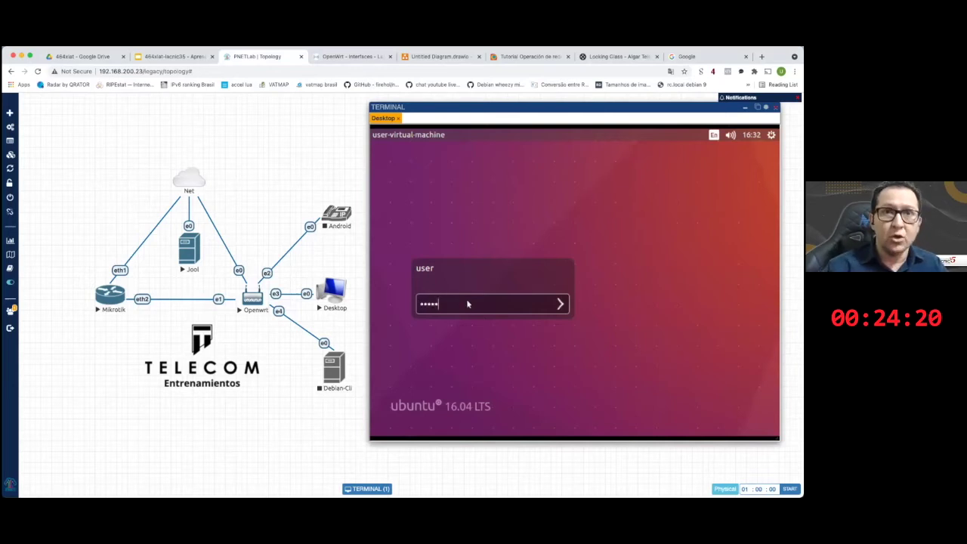
type("**")
key("Return")
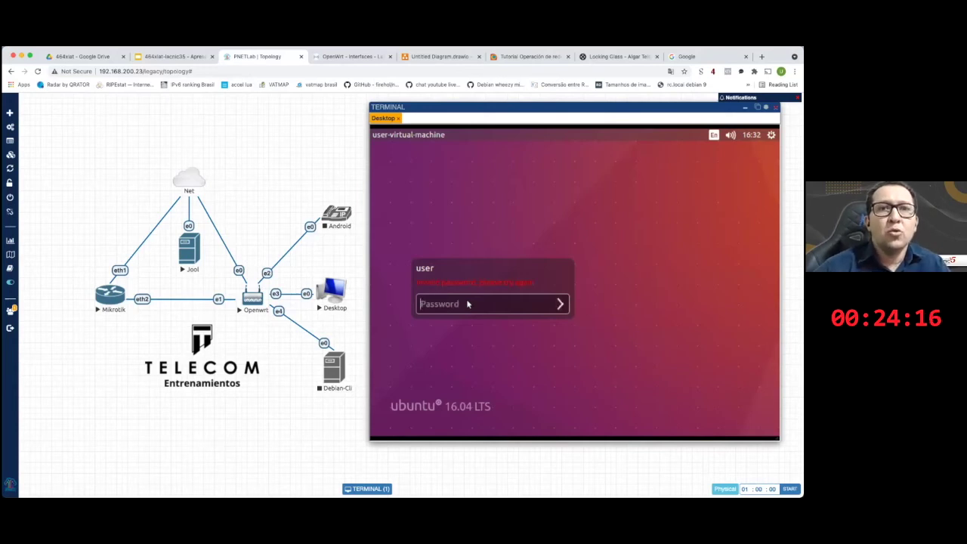
- Enter the account password again and log in to the Ubuntu desktop
type("***")
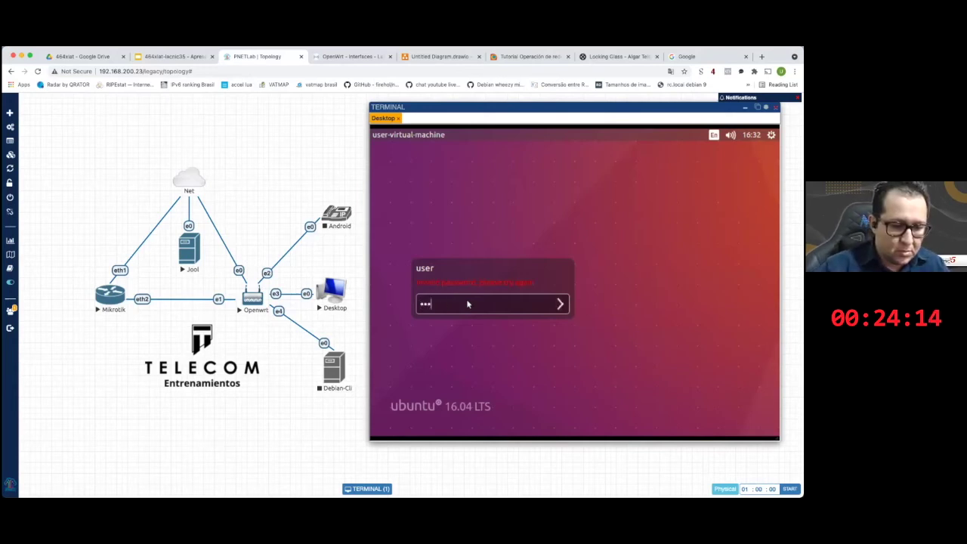
type("****")
key("Return")
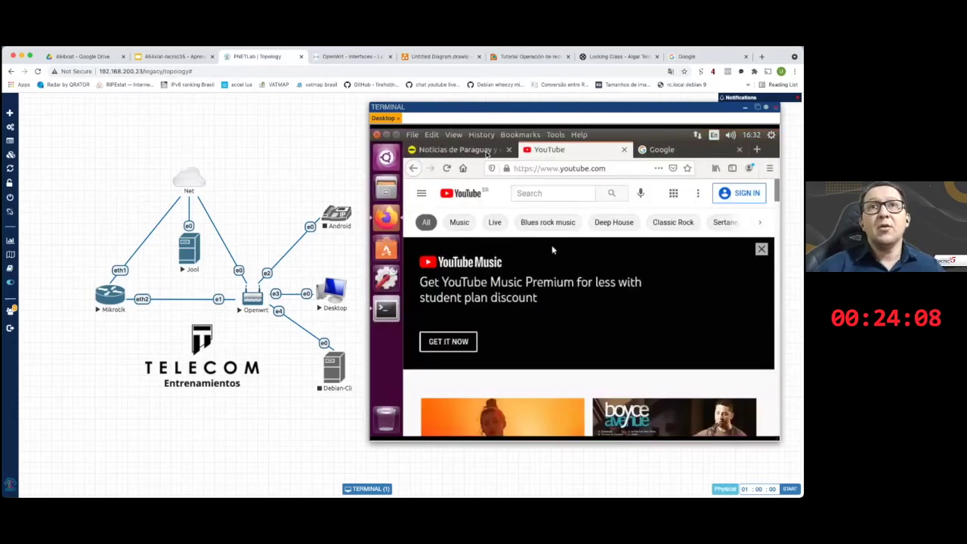
- Show the Paraguayan news page in Firefox, and ping ipv4.google.com from the Ubuntu desktop's terminal
left_click(468, 155)
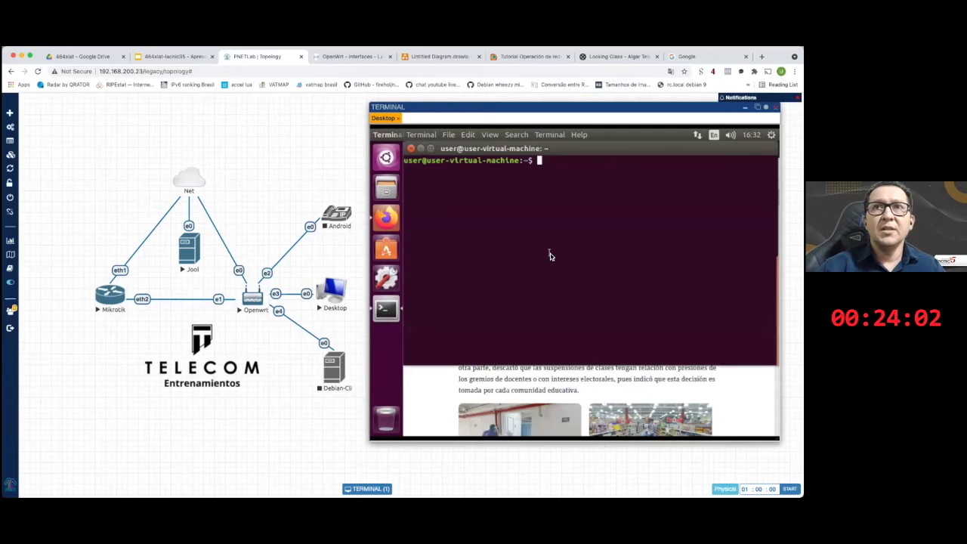
type("ping ipv4.google.com")
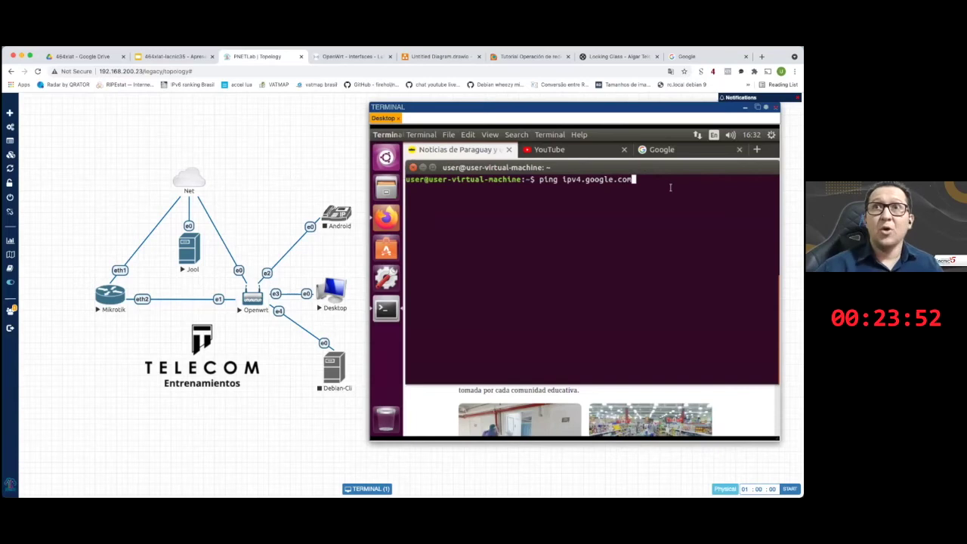
key("Return")
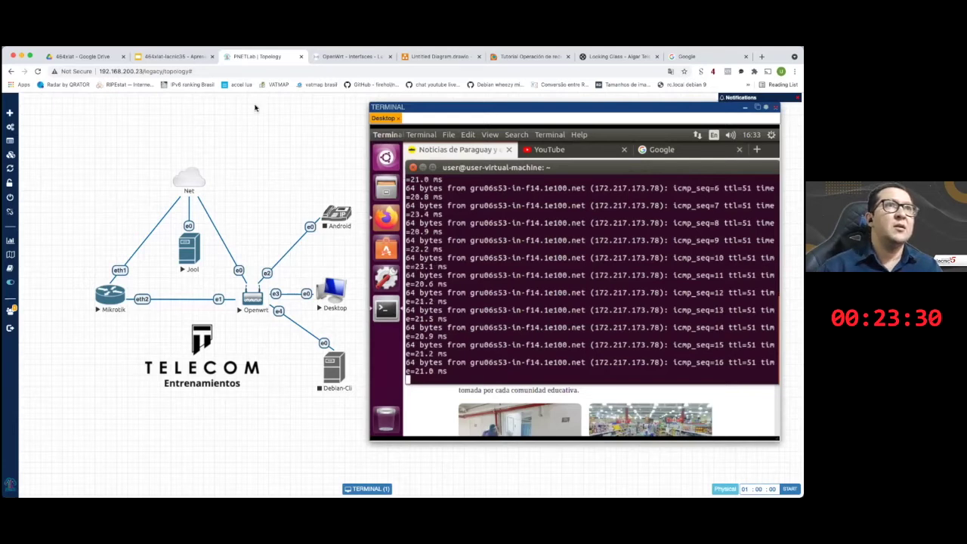
- Switch to Terminal's Debian SSH session and follow the system log with "tail -f /var/log/syslog"
mouse_move(473, 482)
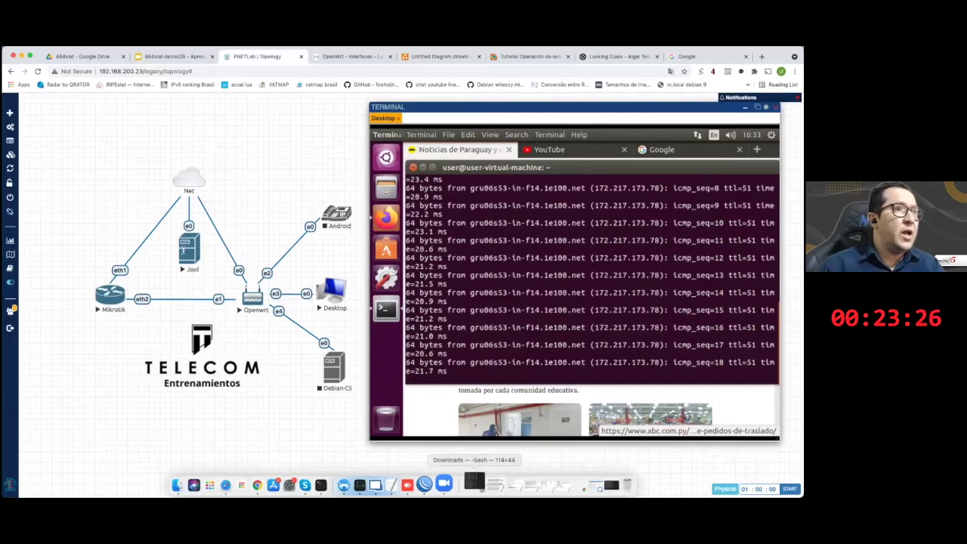
key("super+Tab")
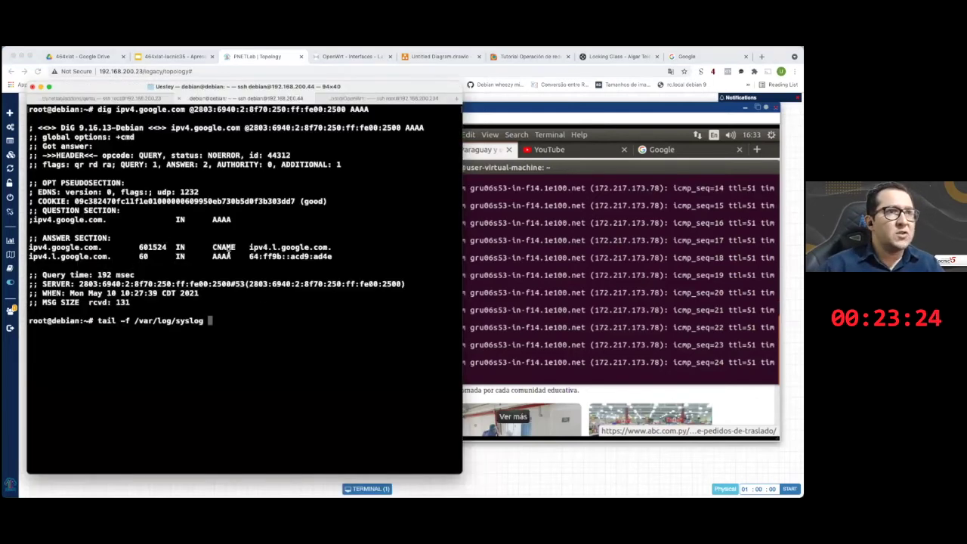
key("Return")
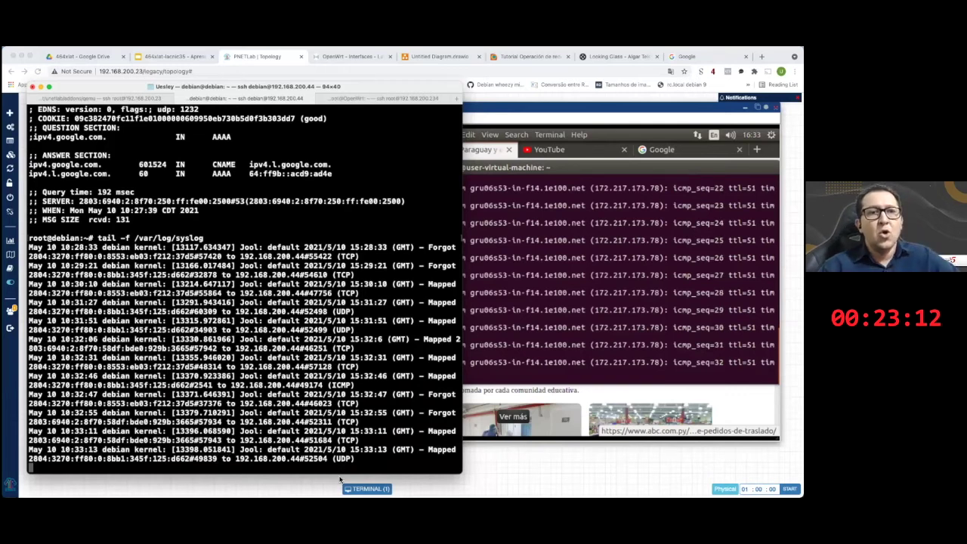
- Highlight the IPv6 source address in the last UDP mapping, and select the Jool ICMP mapping entry logged at 10:32:46
double_click(121, 458)
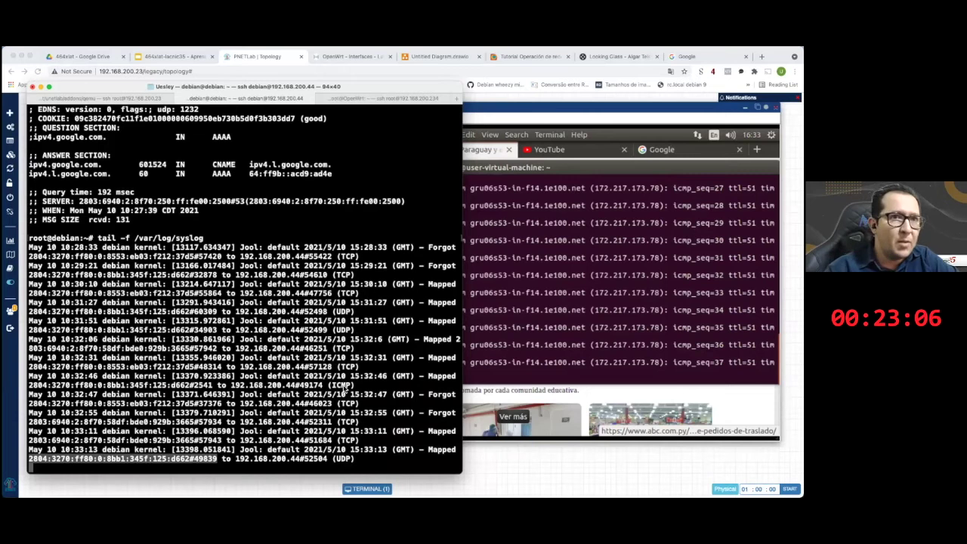
left_click(345, 386)
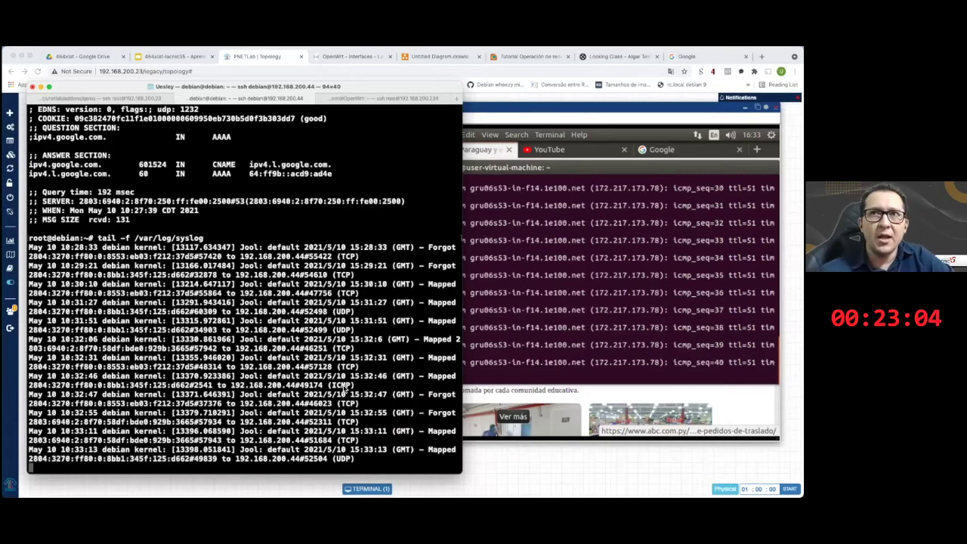
triple_click(353, 385)
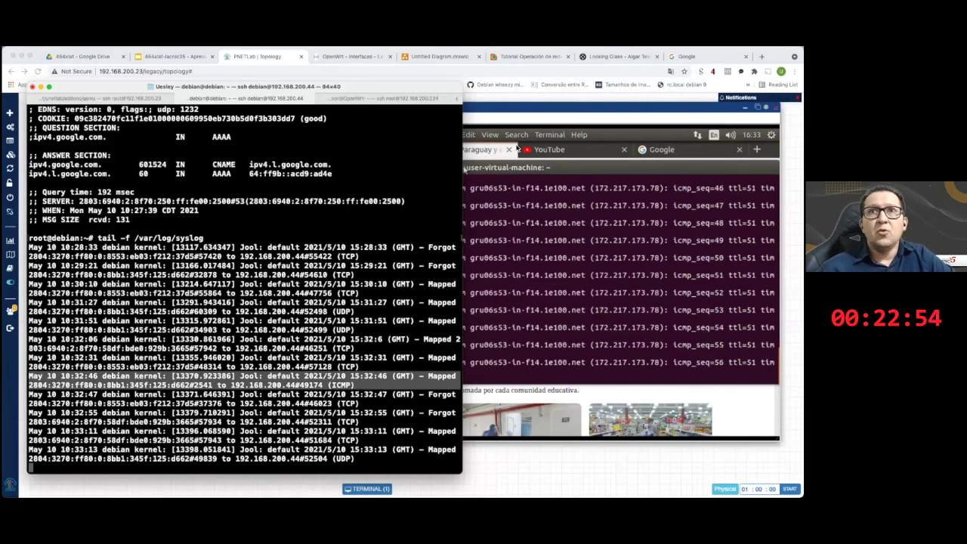
left_click(555, 155)
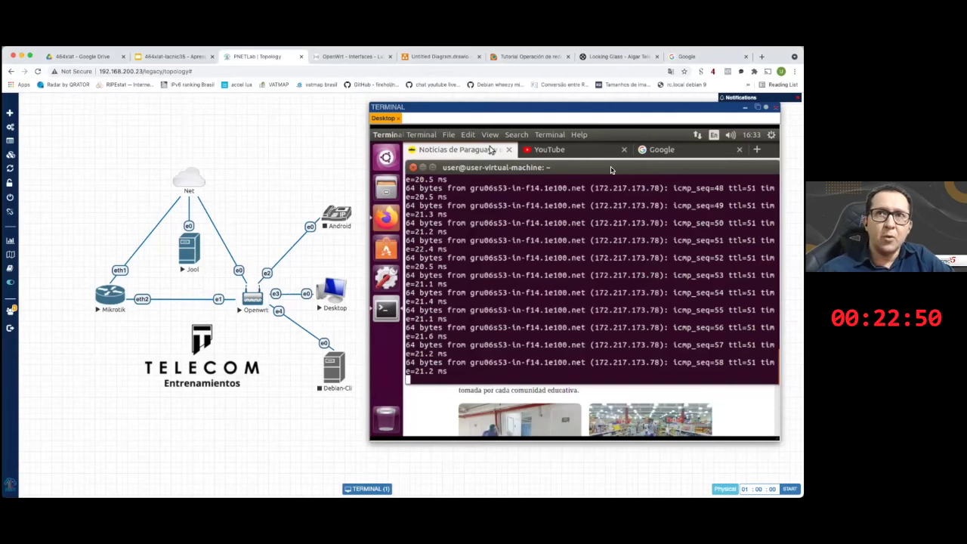
left_click(511, 154)
left_click(565, 151)
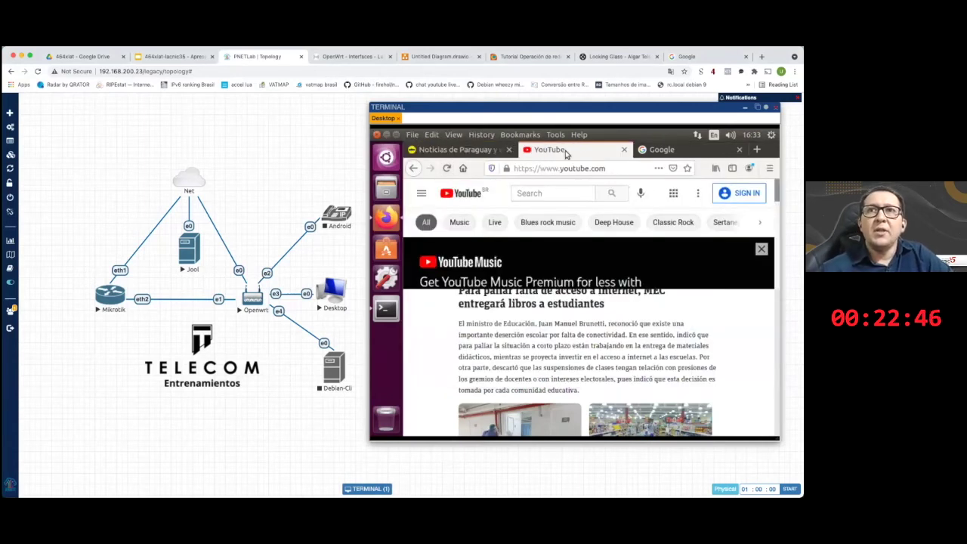
left_click(612, 167)
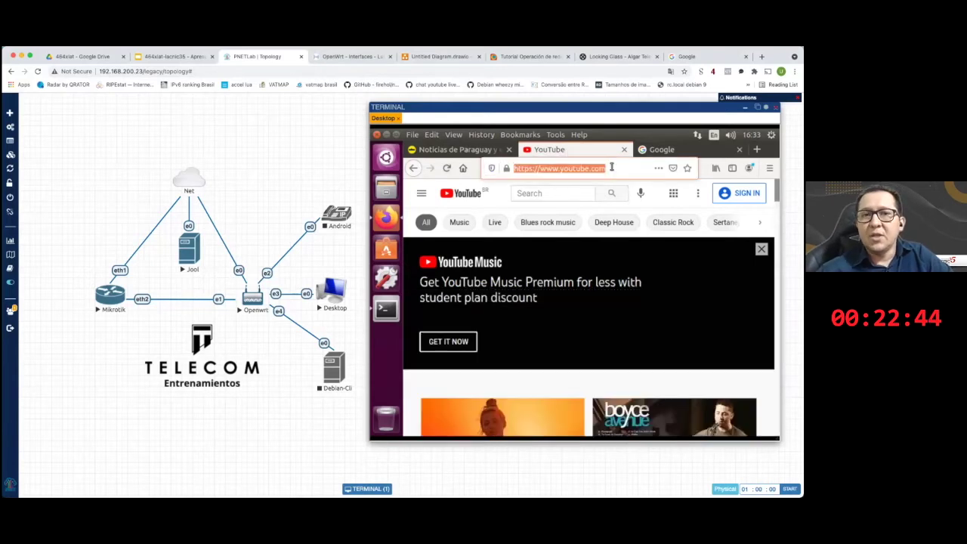
key("Return")
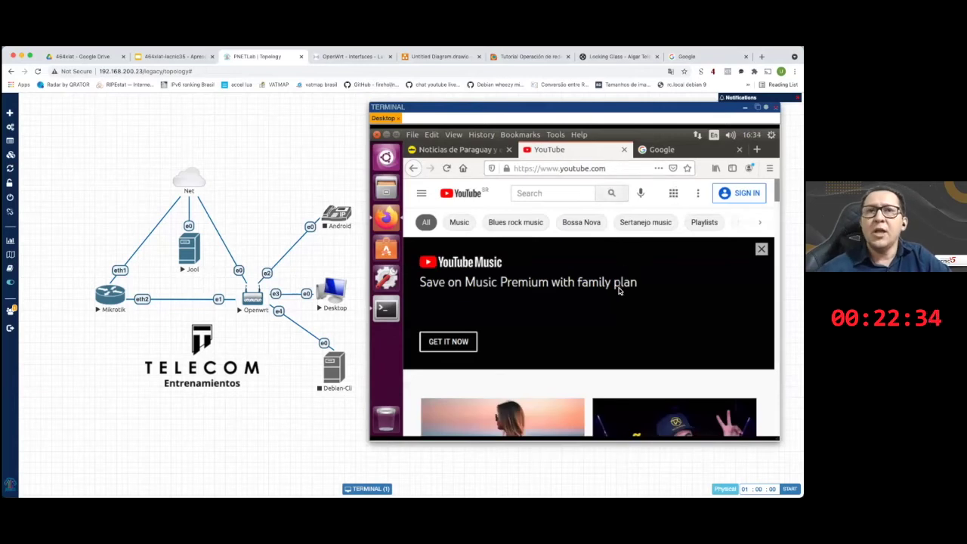
scroll(619, 291, "down", 3)
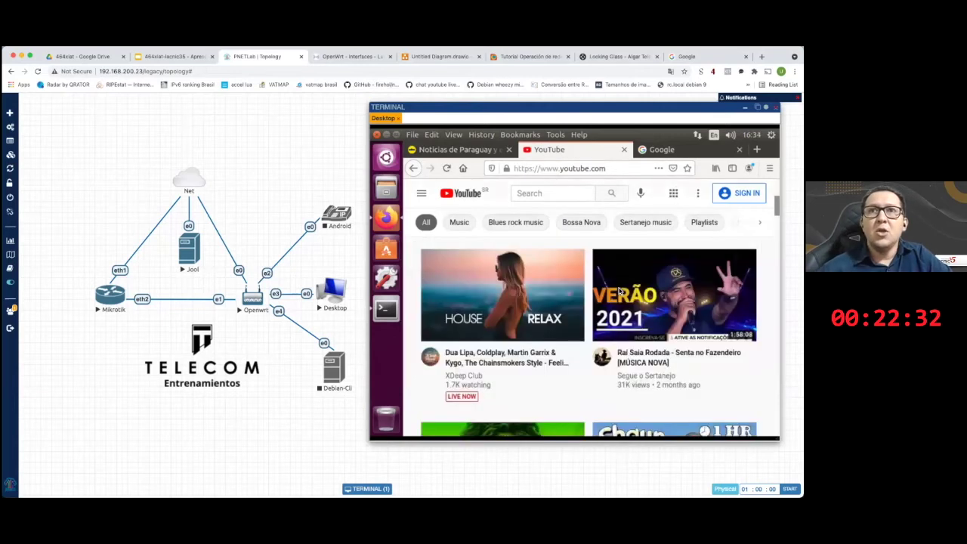
scroll(619, 291, "down", 3)
scroll(619, 290, "down", 3)
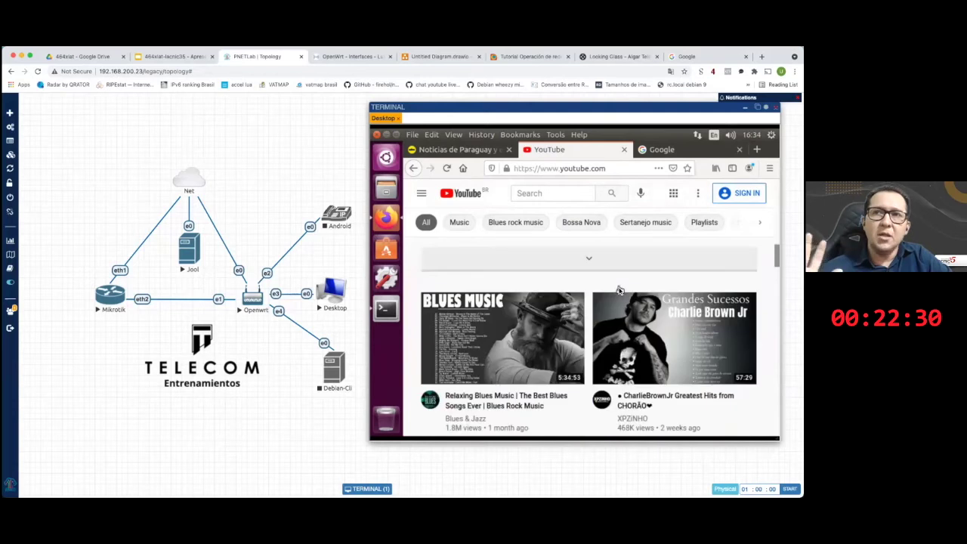
scroll(619, 291, "down", 2)
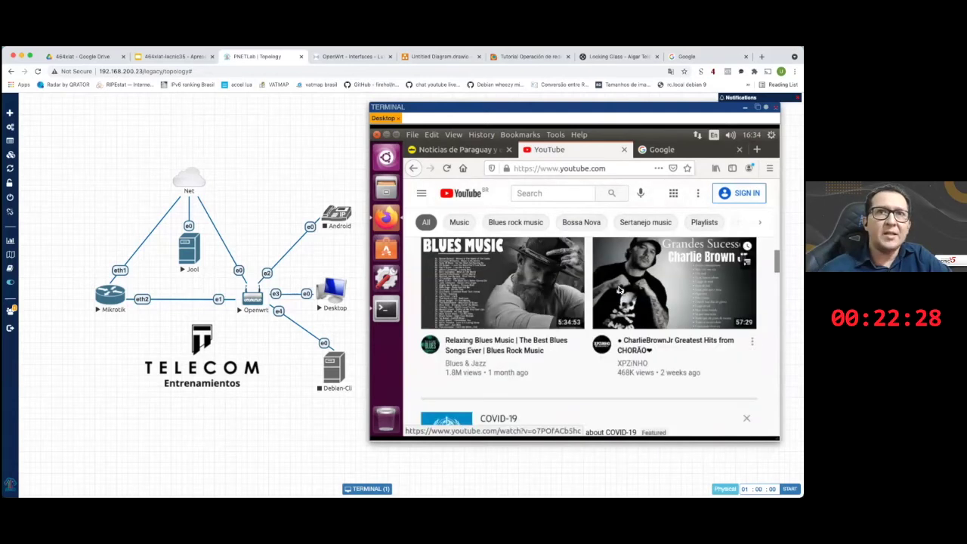
- Switch from YouTube to the Google page in the desktop's Firefox and reload ipv4.google.com
scroll(615, 274, "up", 5)
left_click(660, 151)
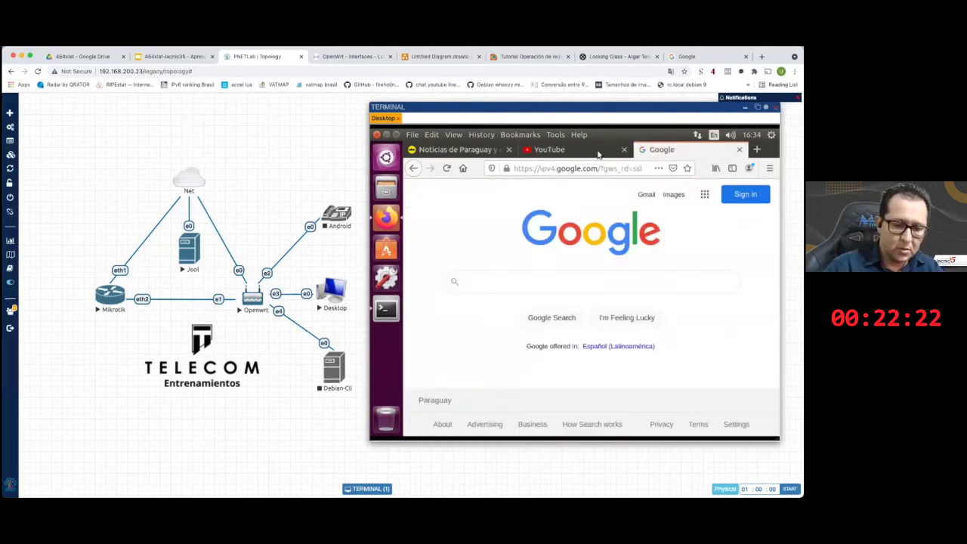
left_click(566, 167)
type("ipv4.google.com/")
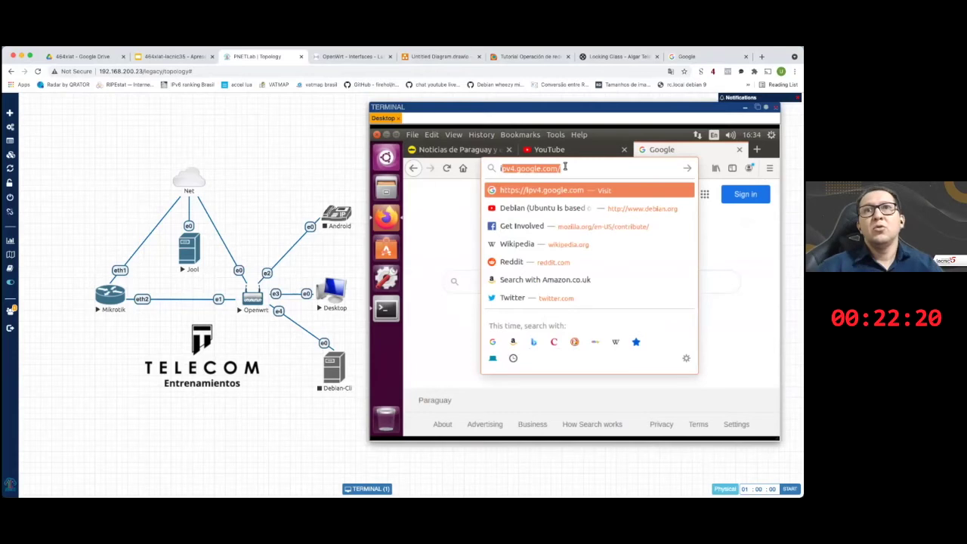
key("Return")
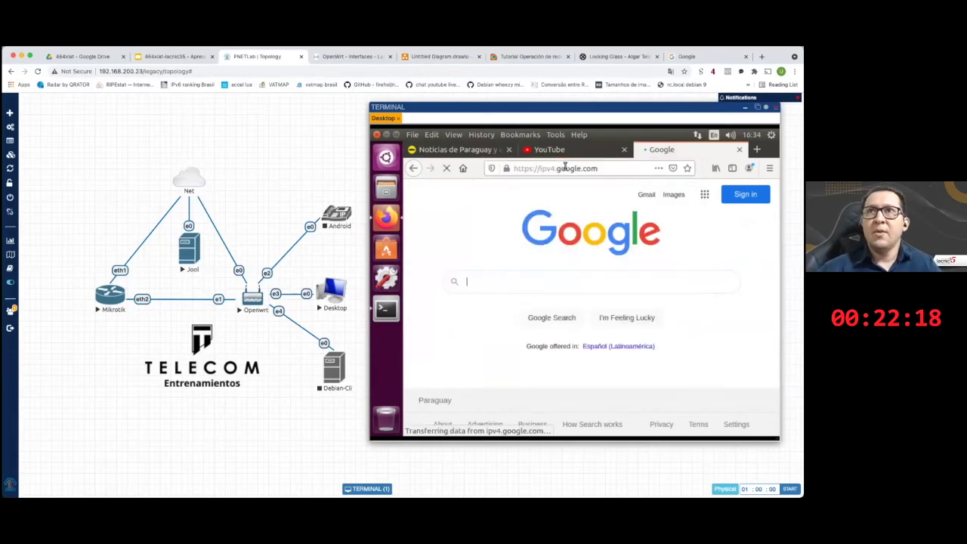
- Check the Jool entries in Terminal's Debian syslog session, and return to the PNETLab desktop in Chrome
mouse_move(329, 491)
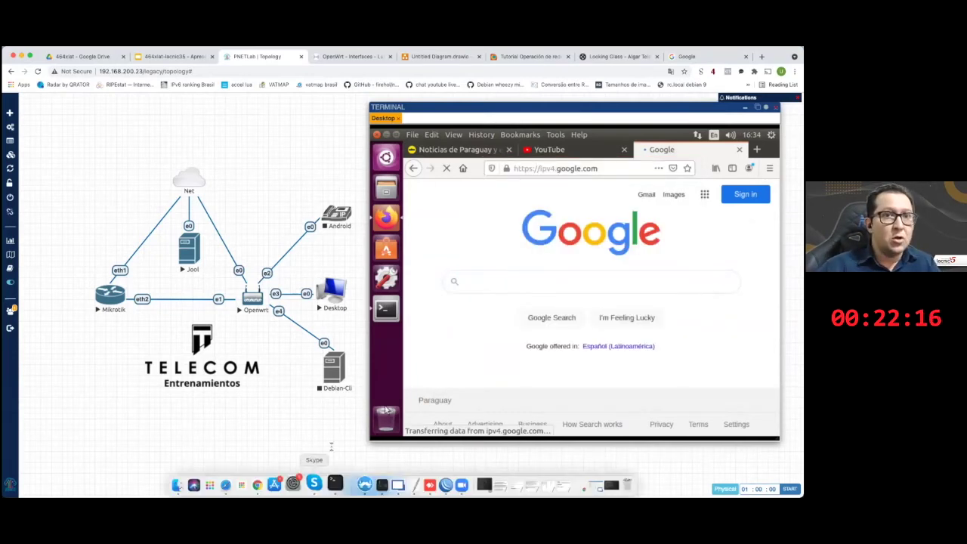
key("super+Tab")
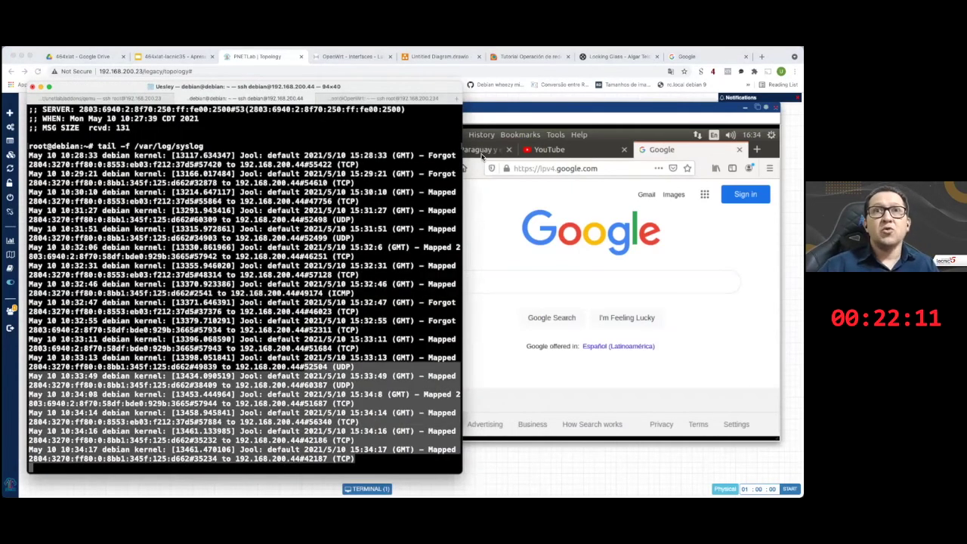
left_click(521, 164)
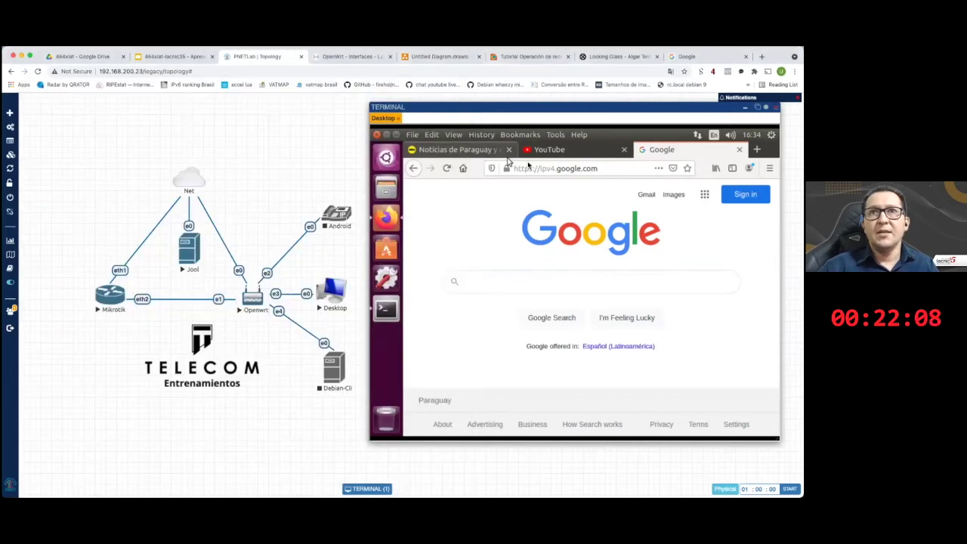
key("ctrl+Tab")
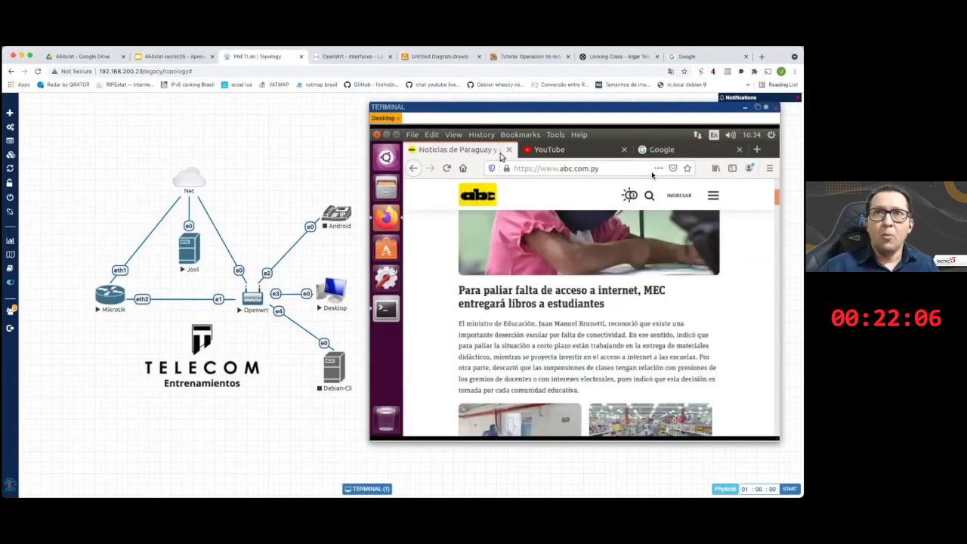
left_click(644, 169)
left_click(610, 168)
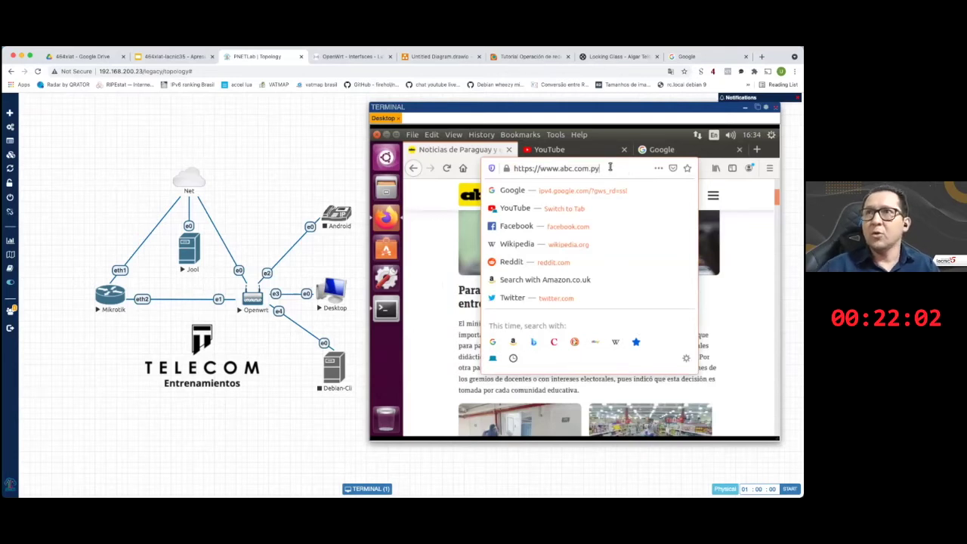
- Open telecomti.net in a new Firefox tab on the Ubuntu desktop
left_click(753, 151)
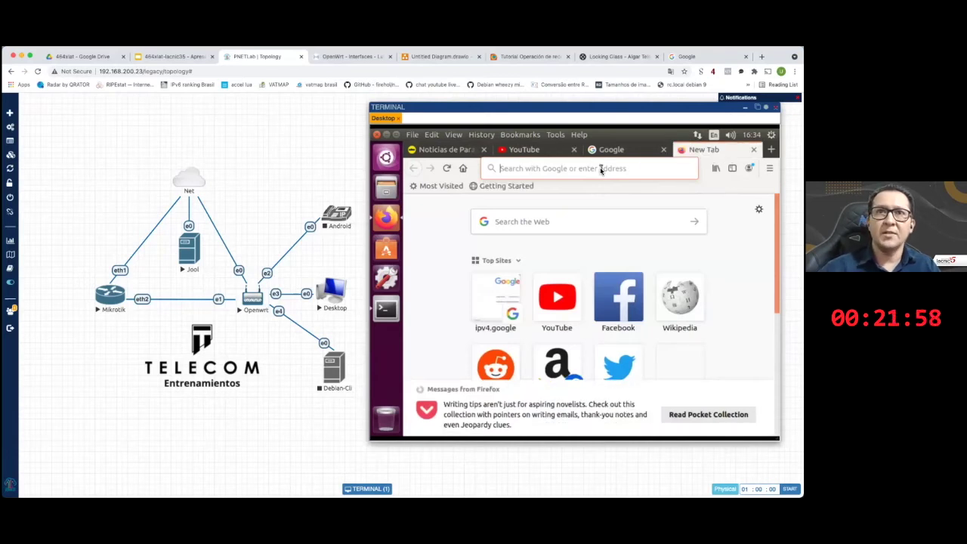
left_click(600, 169)
type("te")
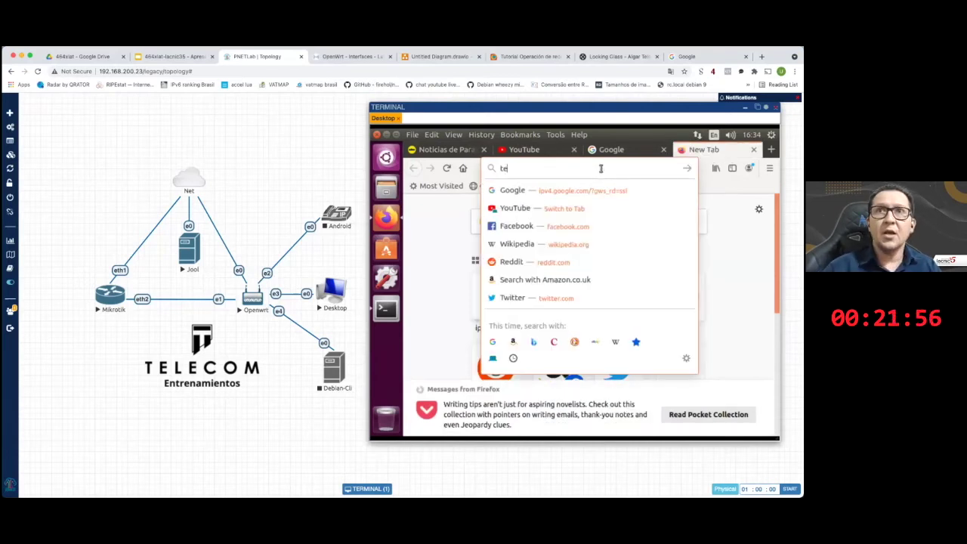
type("lecomti")
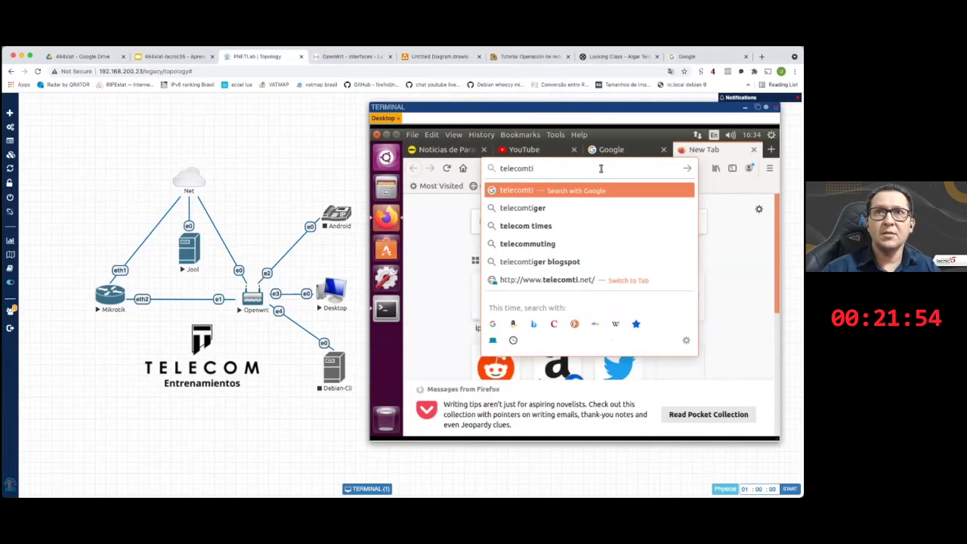
type(".net")
key("Return")
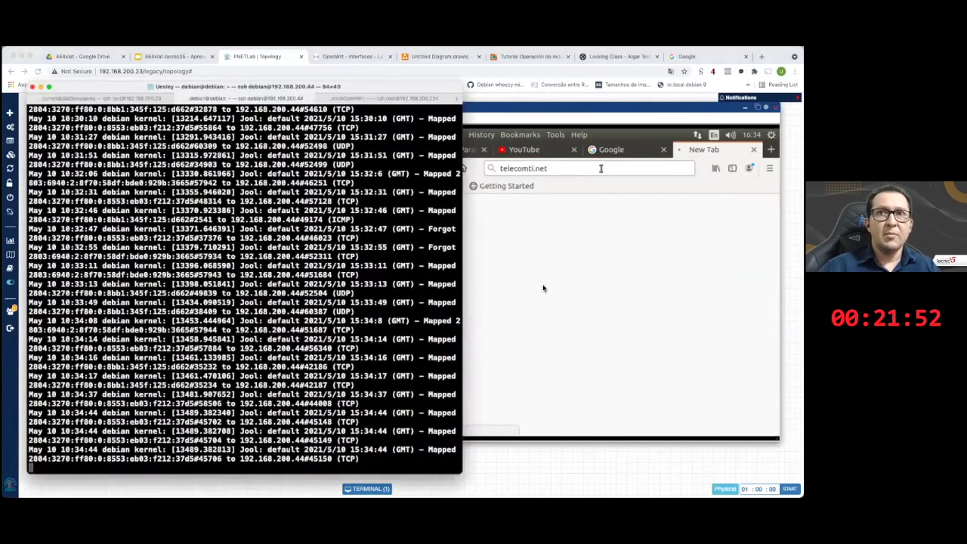
- View the loaded telecomti.net page, highlight Terminal's Jool log entries from 10:34:14 to 10:34:52, and return to the PNETLab desktop
key("super+Tab")
left_click(465, 294)
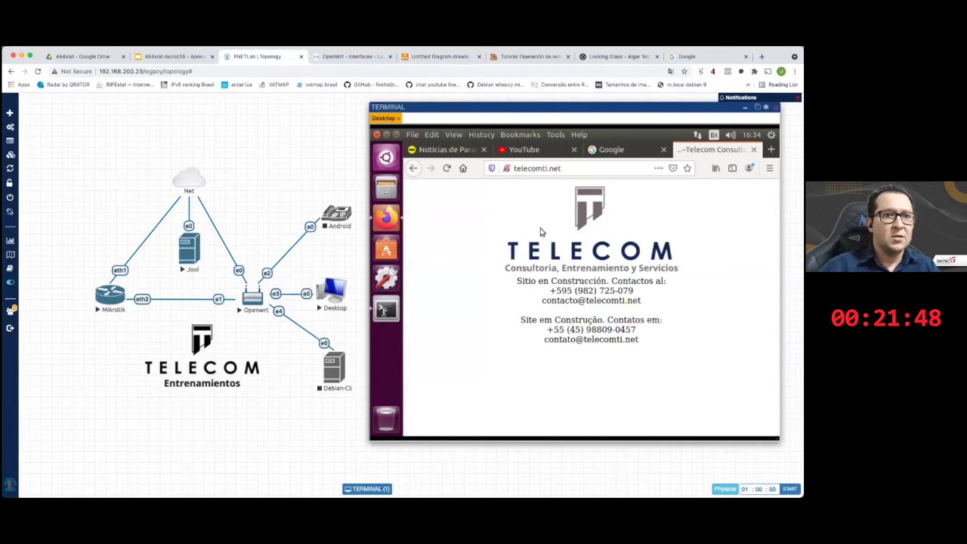
key("super+Tab")
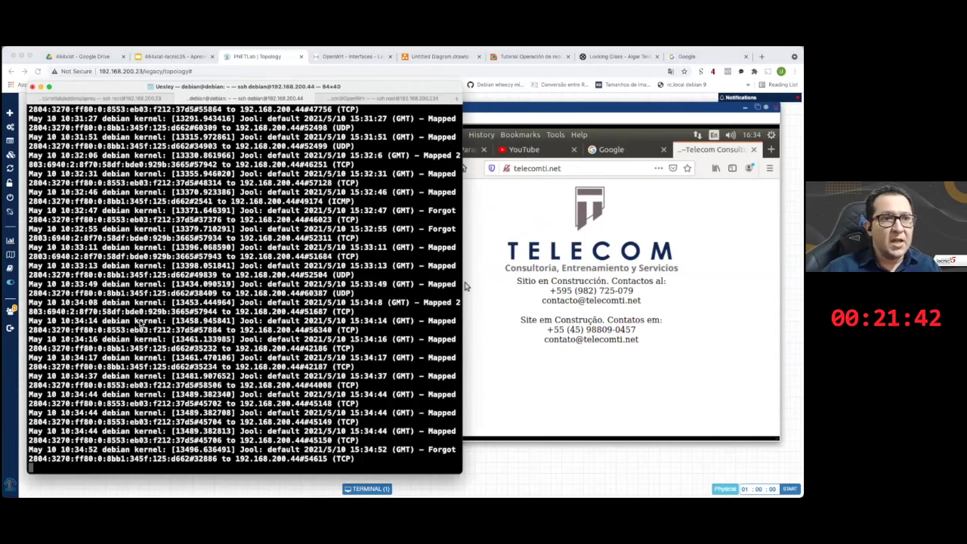
left_click_drag(173, 341, 355, 460)
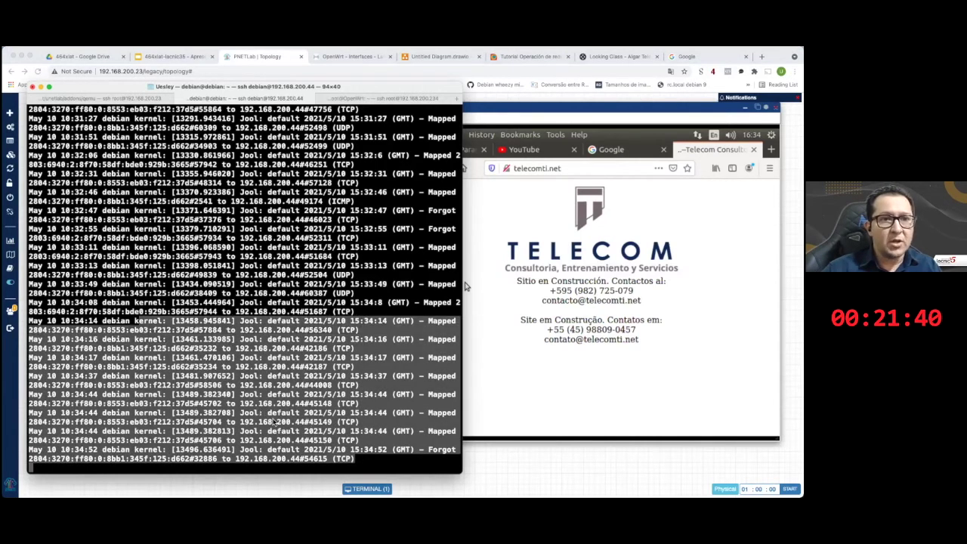
left_click(469, 292)
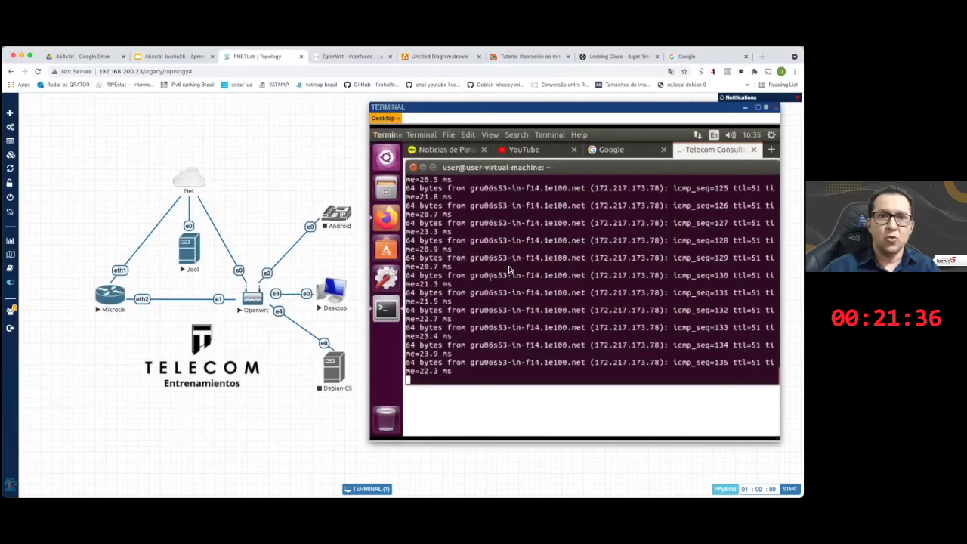
- Stop the running ping in the Ubuntu desktop's terminal and ping telecomti.net
key("ctrl+c")
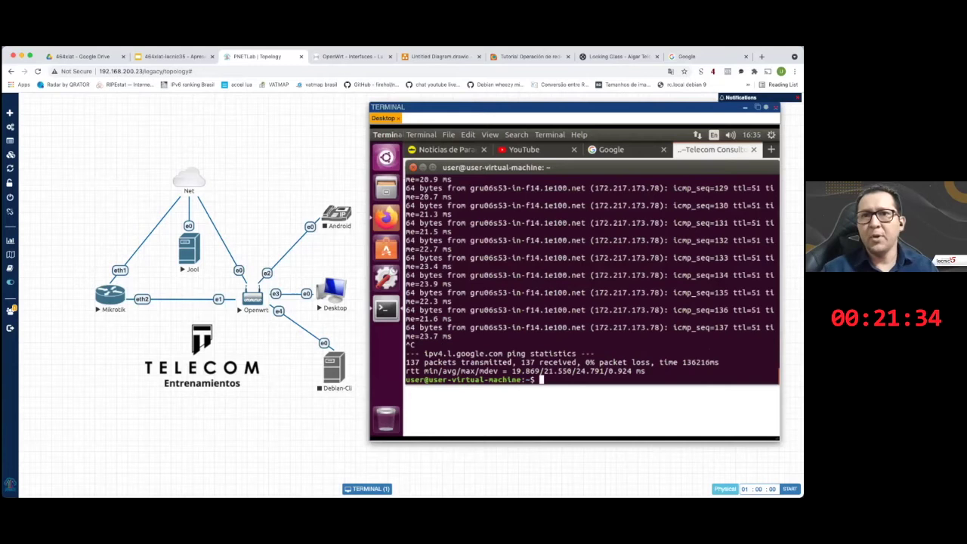
key("Return")
key("Return")
key("Up")
key("BackSpace")
key("BackSpace")
key("BackSpace")
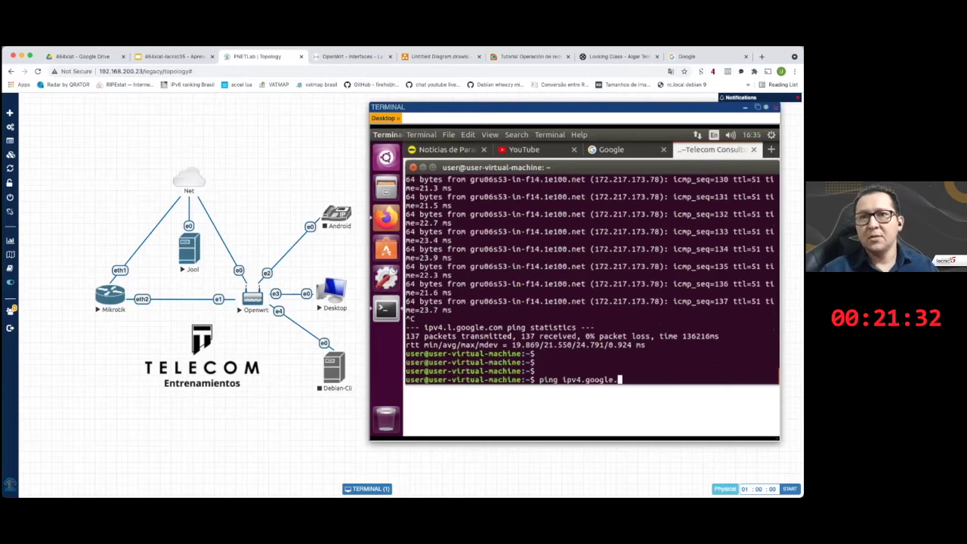
key("BackSpace")
key("BackSpace")
key("BackSpace")
key("BackSpace")
key("BackSpace")
key("BackSpace")
key("BackSpace")
key("BackSpace")
key("BackSpace")
key("BackSpace")
key("BackSpace")
key("BackSpace")
type("telec")
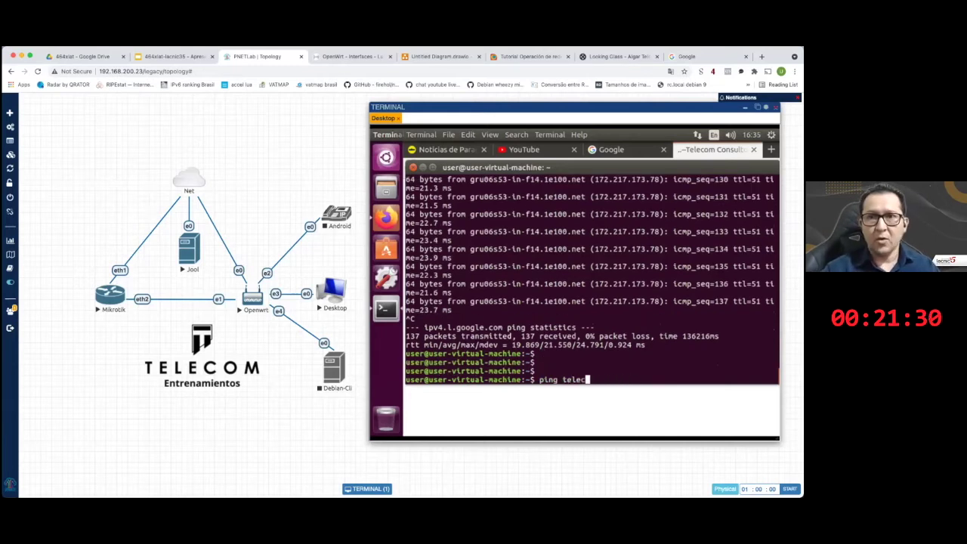
type("omti.net")
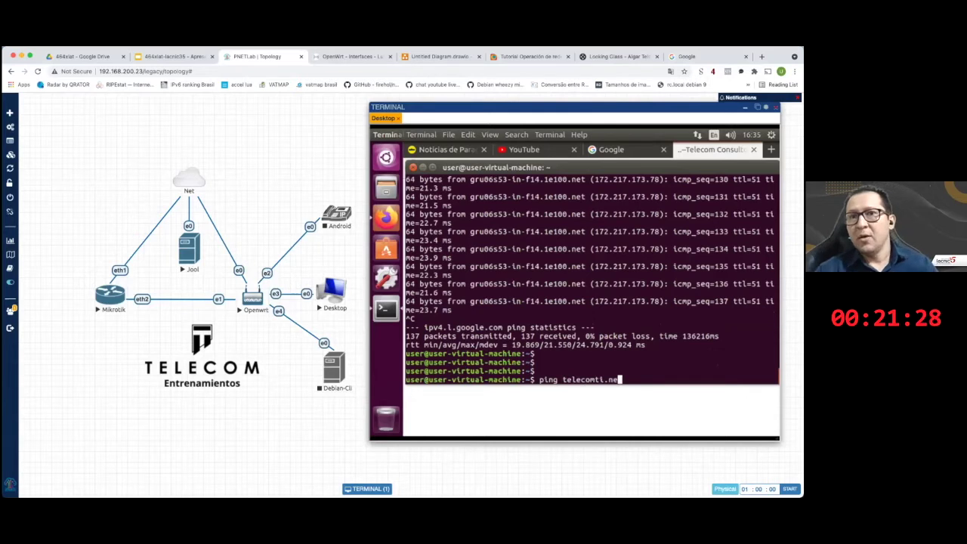
key("Return")
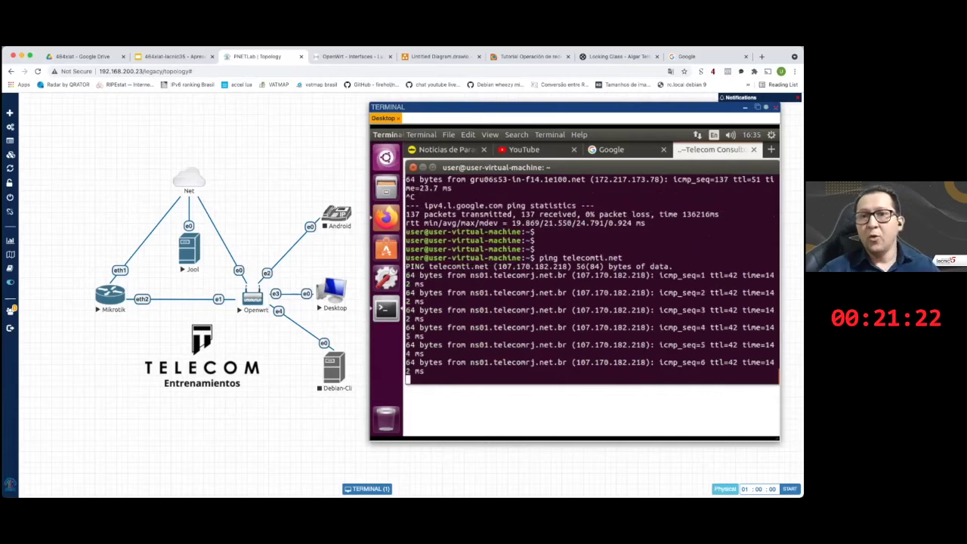
- Stop the IPv4 ping, test the same host over IPv6 with "ping6 telecomti.net", and end that test
key("ctrl+c")
key("Up")
key("Left")
key("Left")
key("Left")
key("Left")
key("Left")
key("Left")
key("Left")
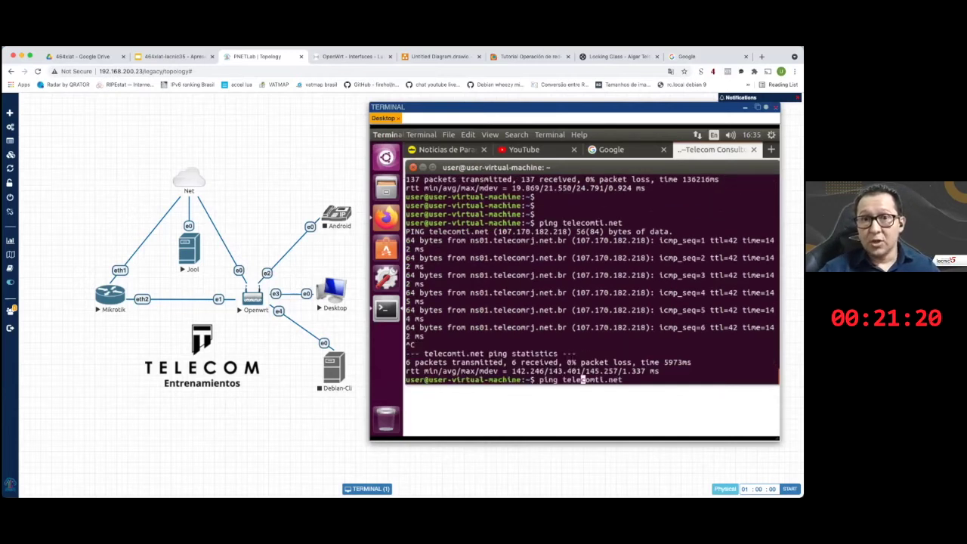
type("6")
key("Return")
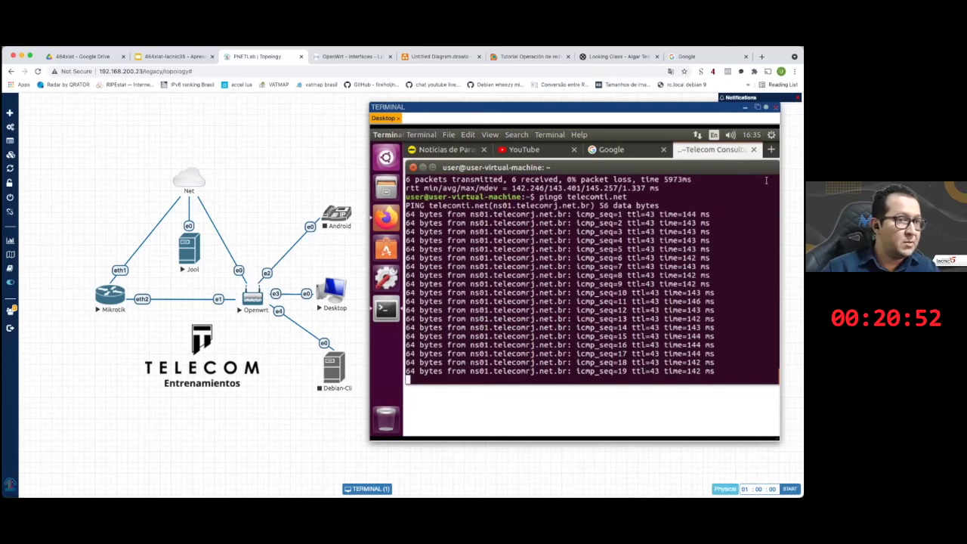
key("ctrl+c")
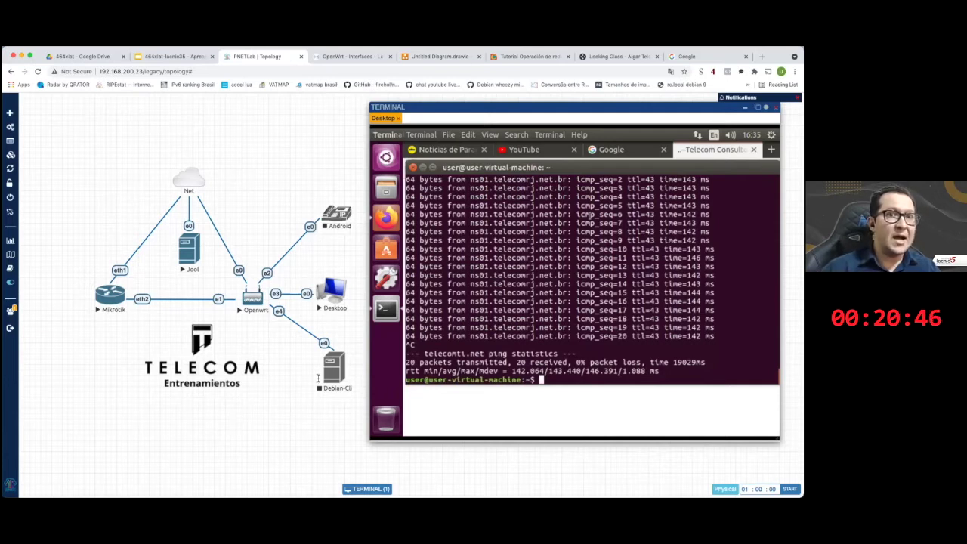
key("super+Tab")
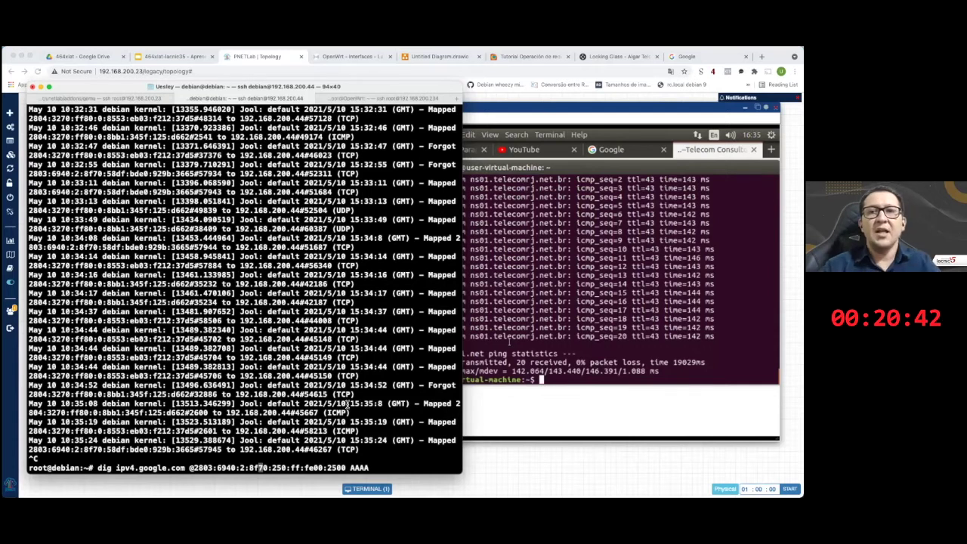
key("Up")
key("Return")
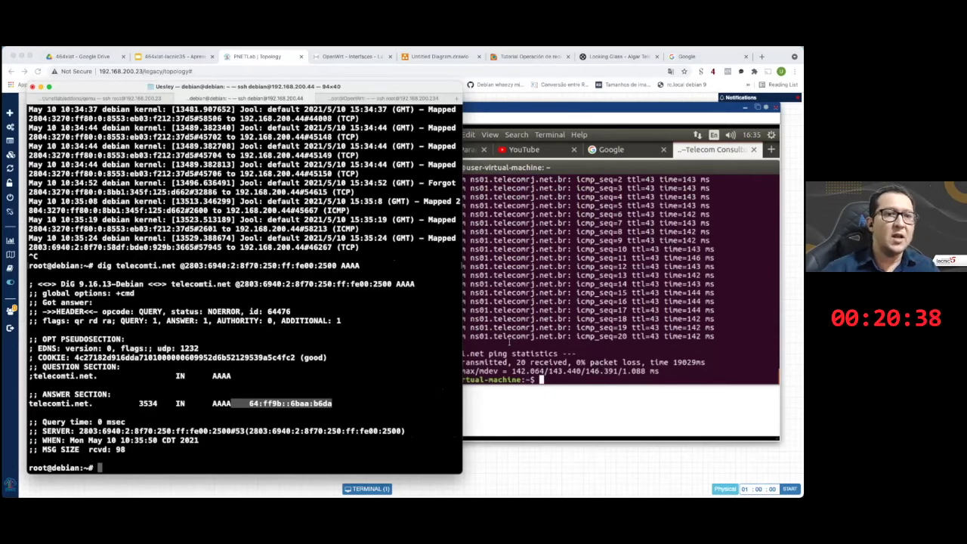
- Repeat the telecomti.net DNS query for the A record and highlight the IPv4 address in the answer section
key("Up")
key("Up")
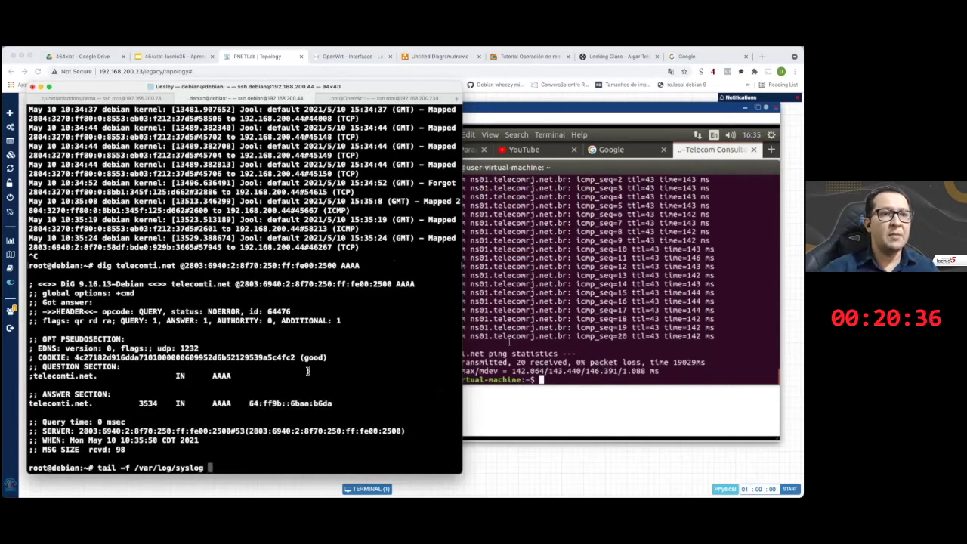
key("Down")
key("BackSpace")
key("BackSpace")
key("BackSpace")
key("Return")
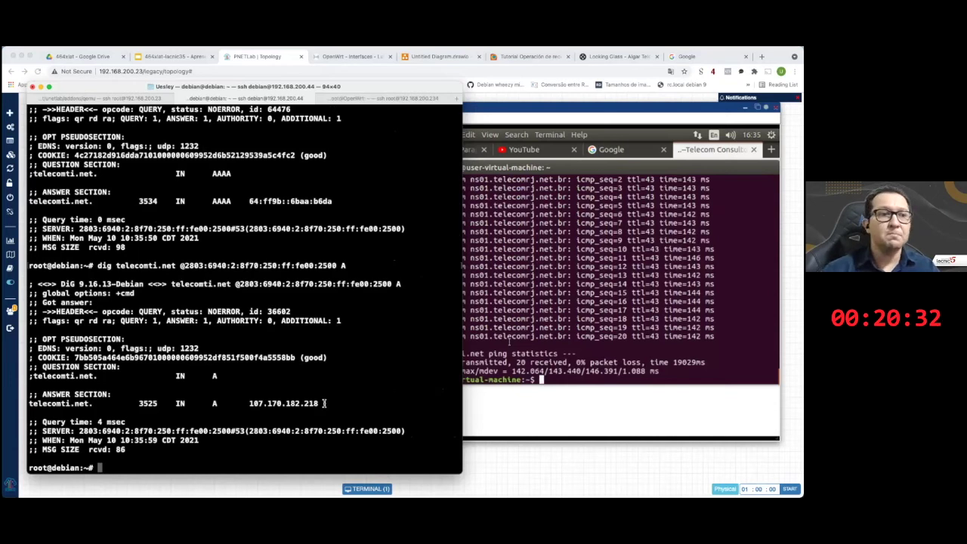
double_click(323, 403)
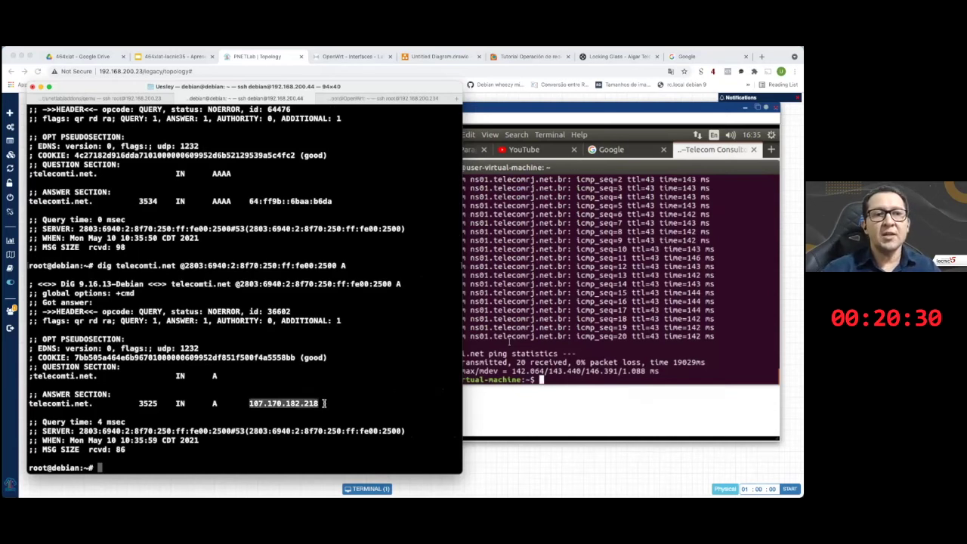
- Return to the PNETLab desktop, review the telecomti.net ping results in its terminal, and show the YouTube page in Firefox
left_click(550, 322)
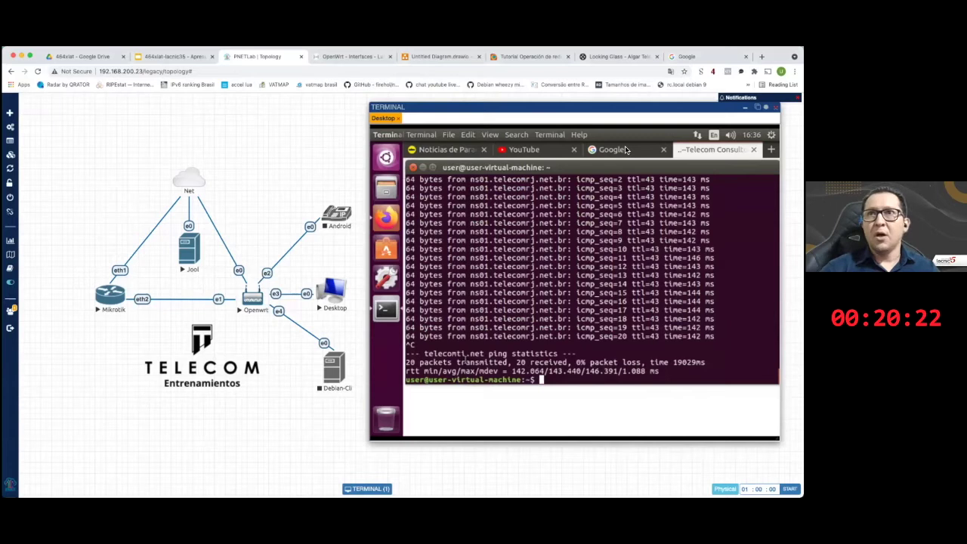
scroll(516, 262, "up", 3)
scroll(516, 262, "up", 4)
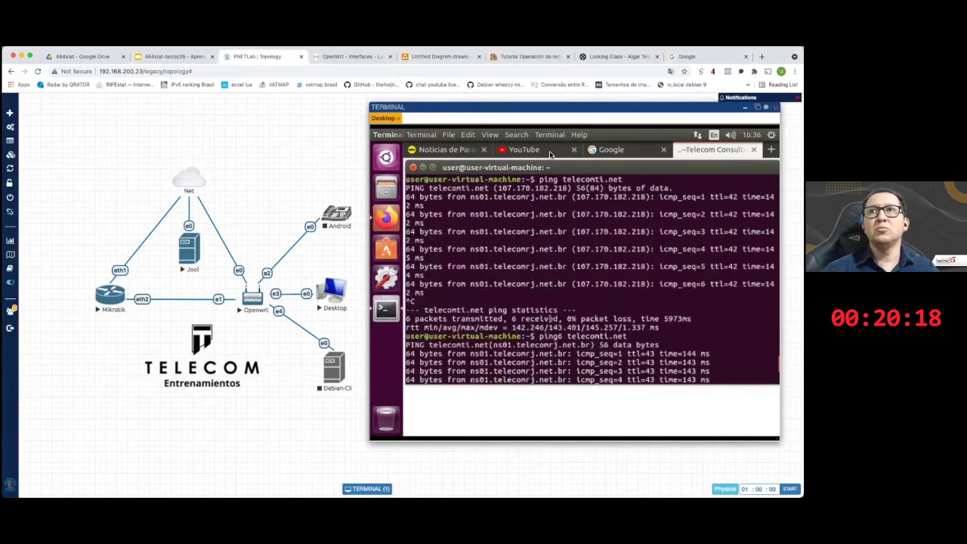
left_click(549, 154)
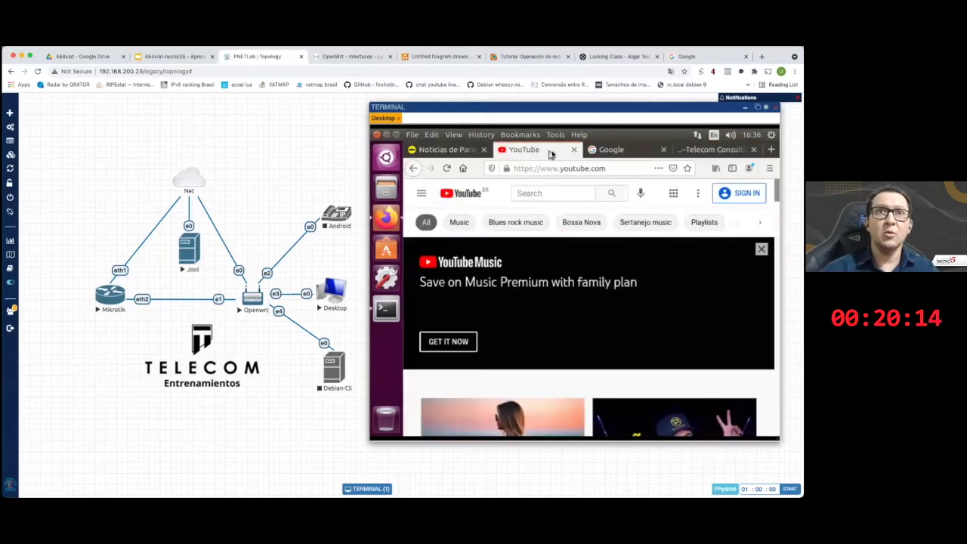
- Start the Android node, open its console, boot "Android-x86 9.0-r1", and enlarge the topology page
left_click(353, 235)
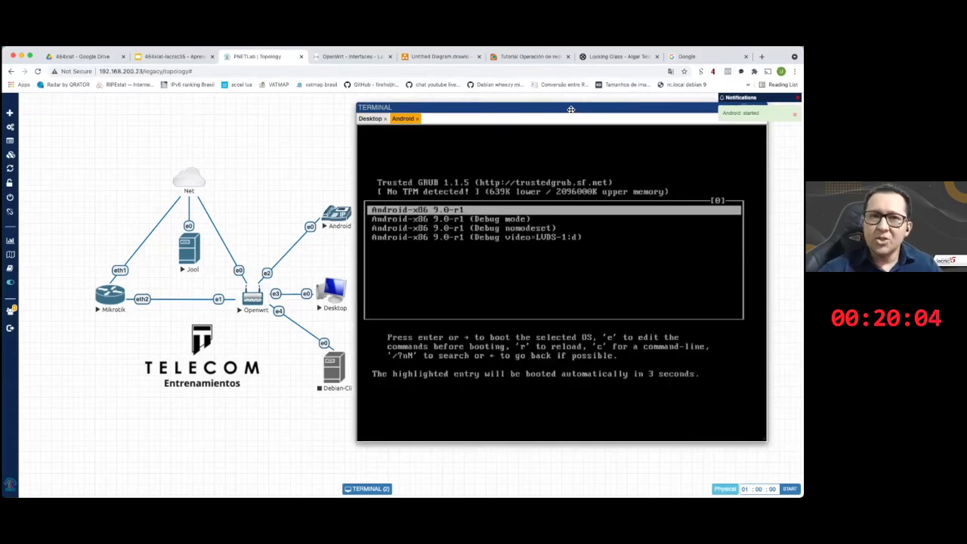
key("Return")
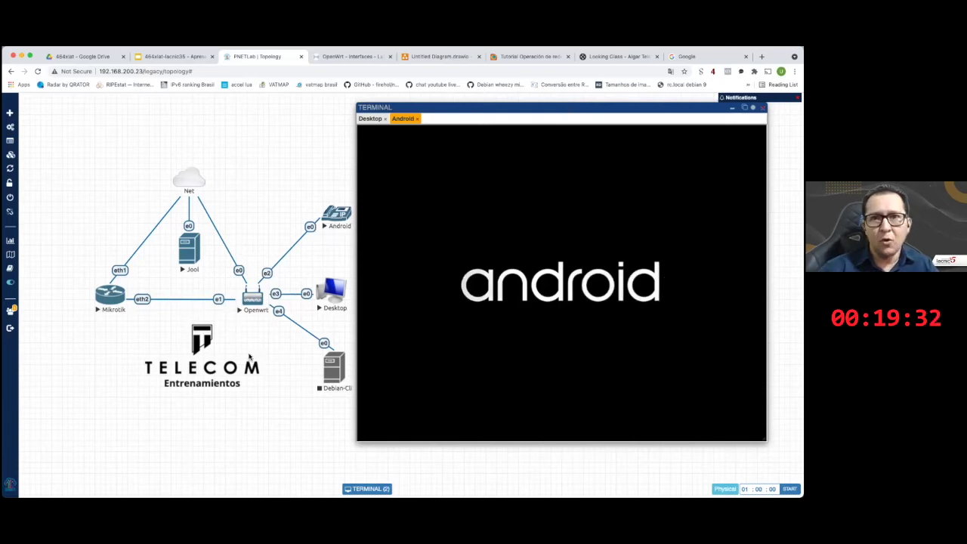
key("super+plus")
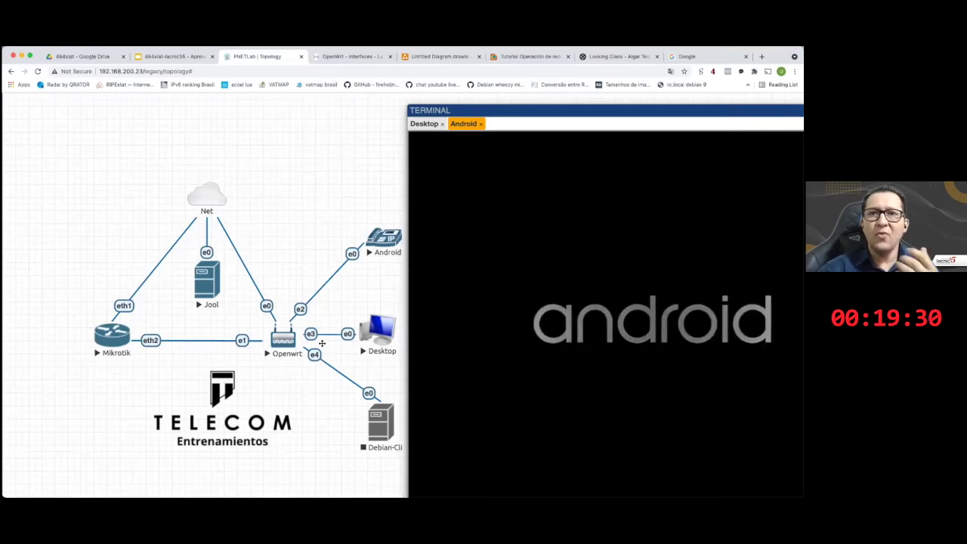
- Launch Chrome on the Android node and browse the abc.com.py article "Para paliar falta de acceso a internet, MEC entregará libros a estudiantes"
key("super+minus")
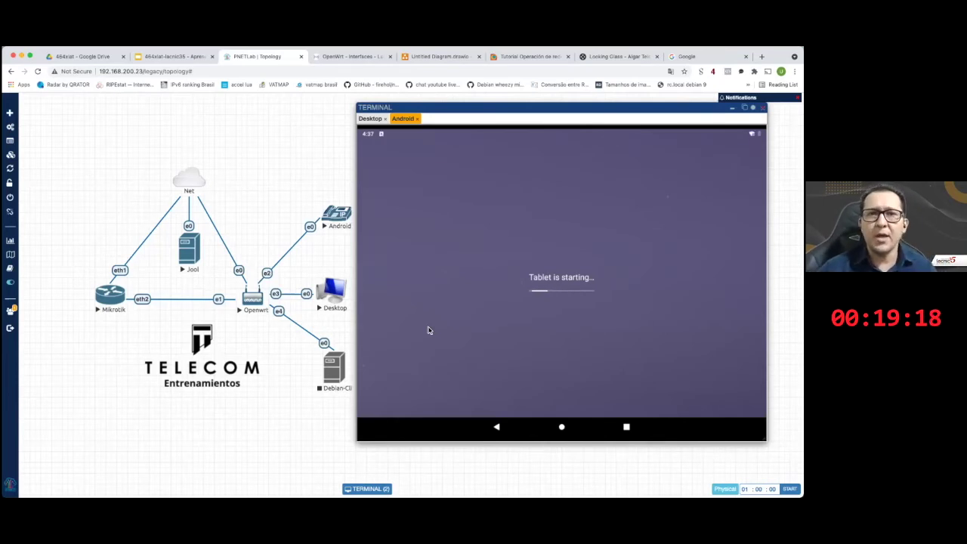
left_click_drag(546, 110, 547, 108)
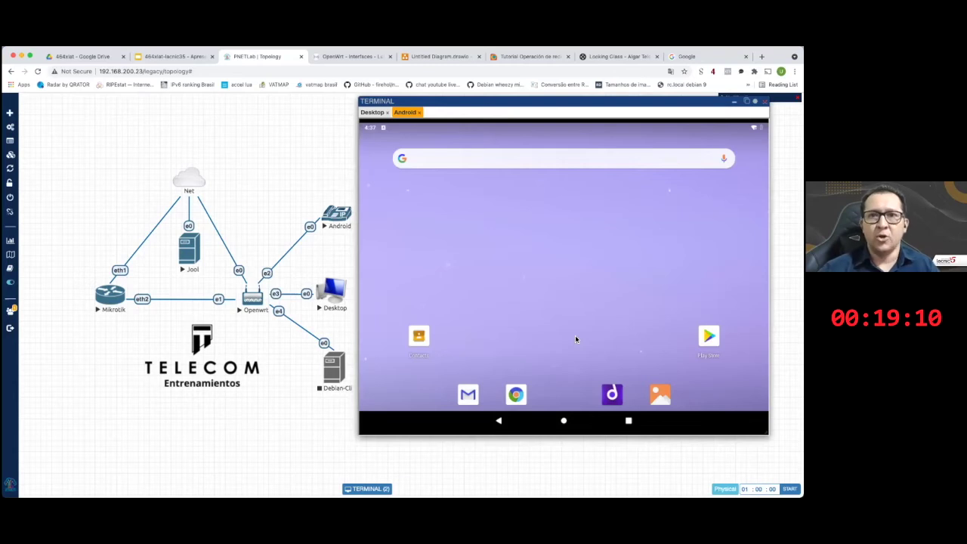
left_click(515, 393)
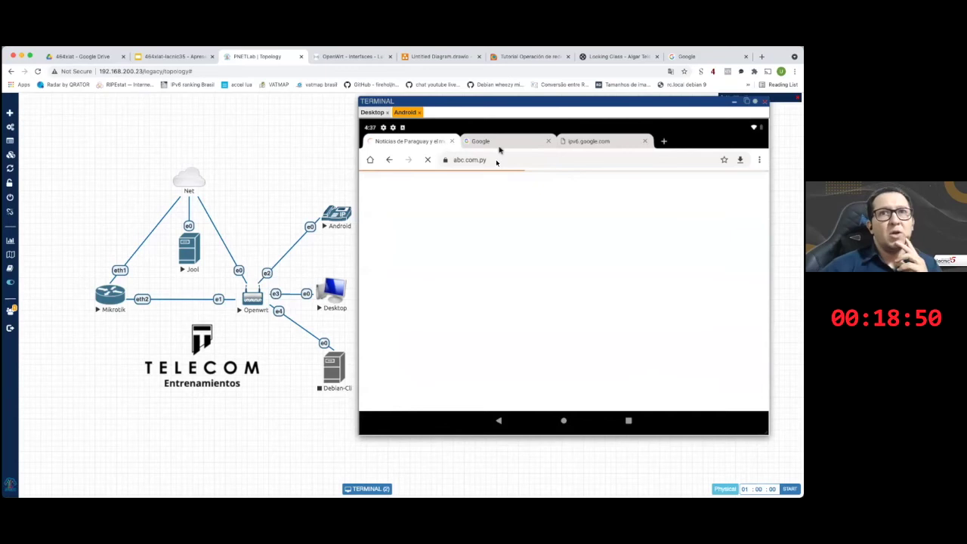
left_click(536, 156)
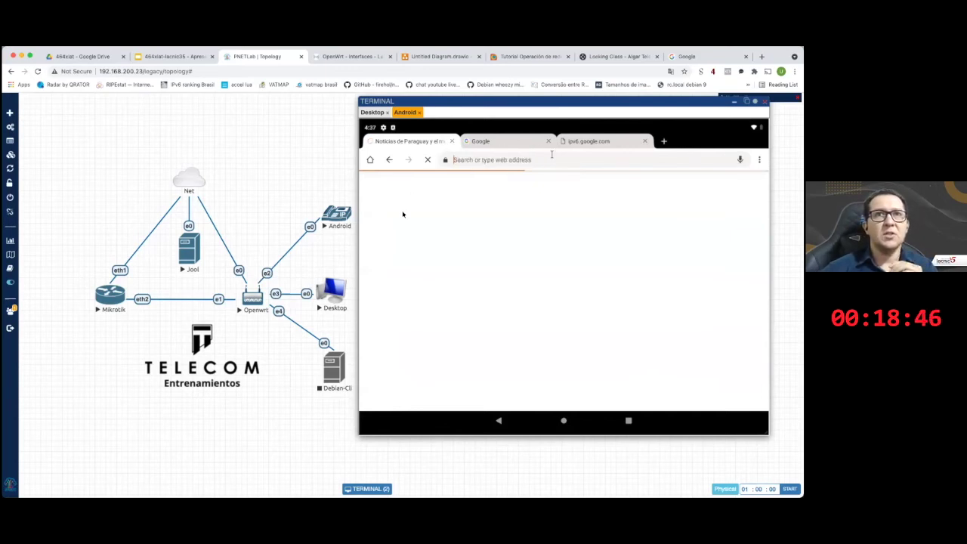
left_click(455, 315)
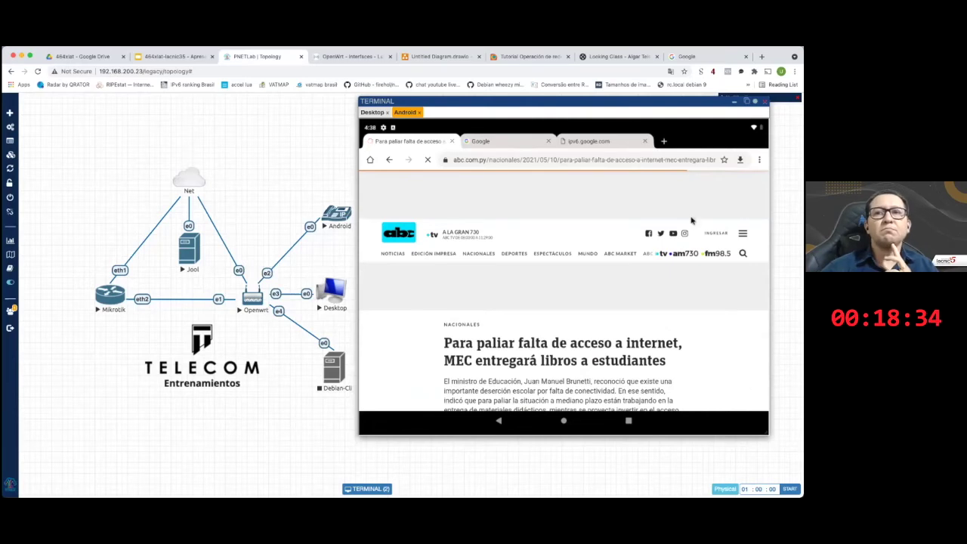
scroll(675, 272, "down", 3)
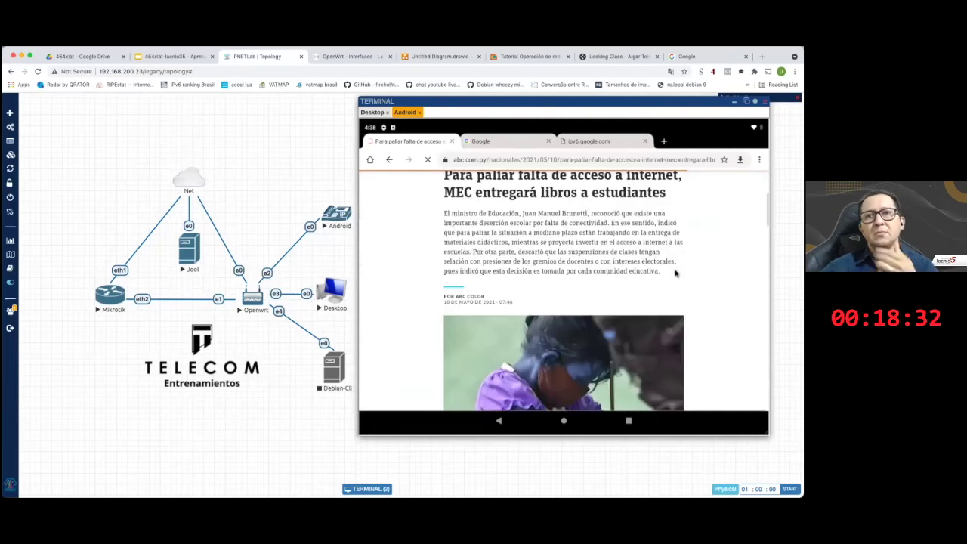
scroll(675, 272, "down", 3)
scroll(674, 269, "down", 1)
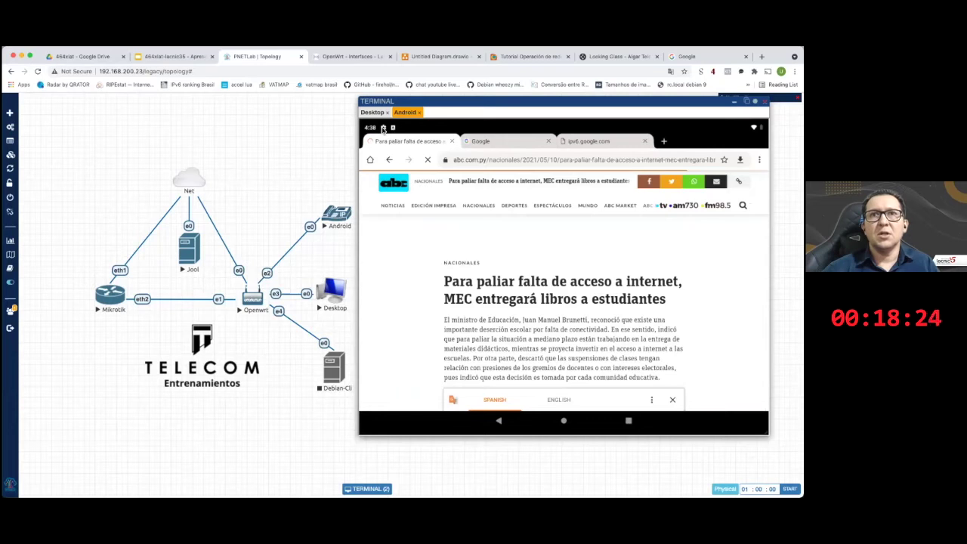
- Return to Android's home screen and show the tablet's IP addresses in the About tablet page of the System settings
left_click_drag(383, 128, 670, 275)
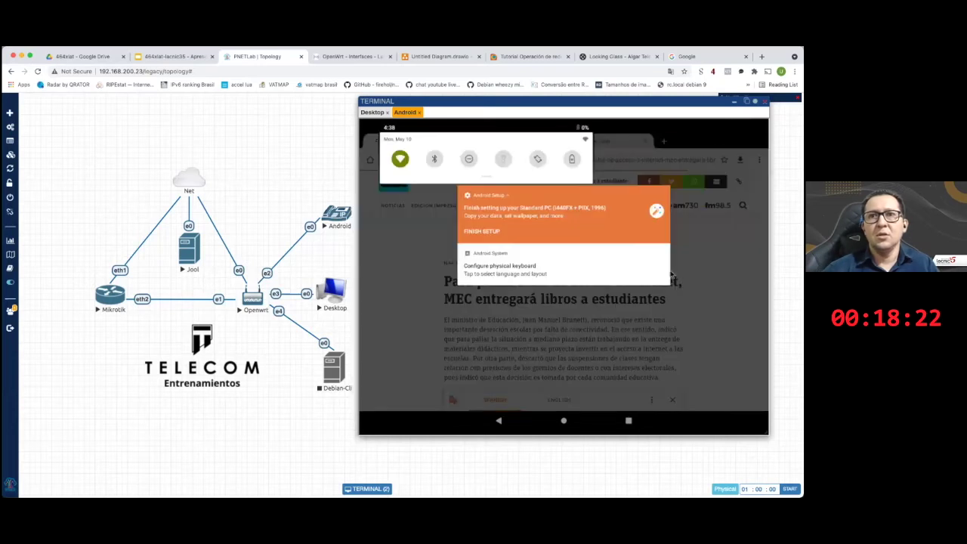
left_click(564, 423)
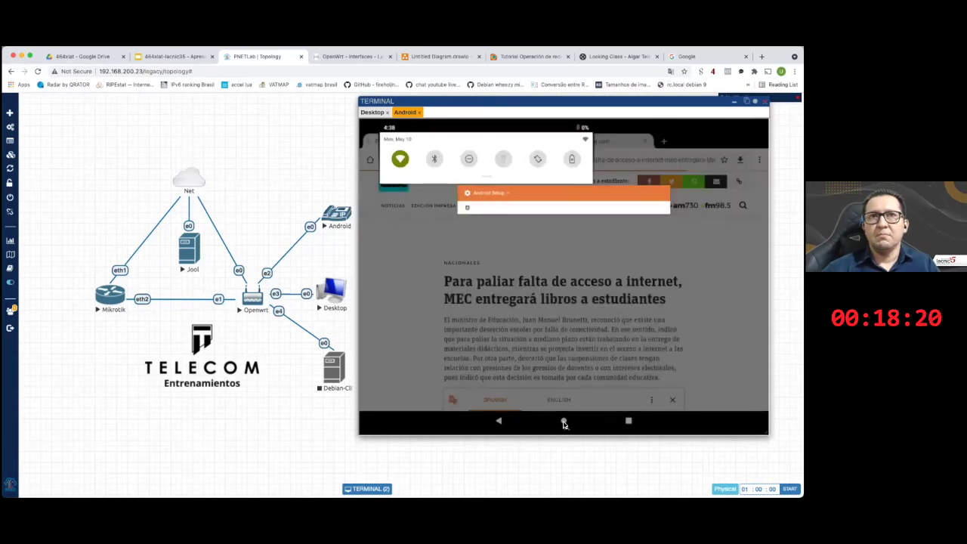
left_click(563, 422)
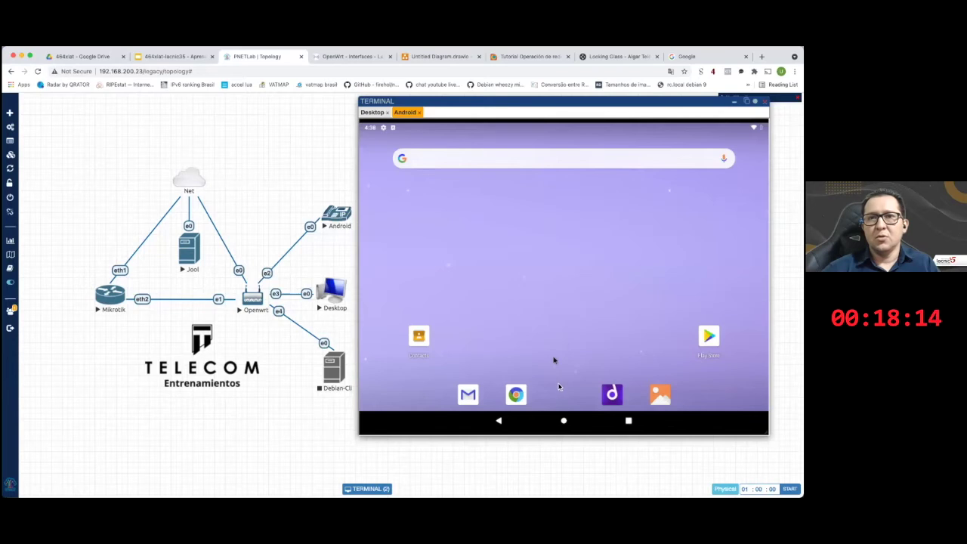
left_click_drag(558, 387, 568, 346)
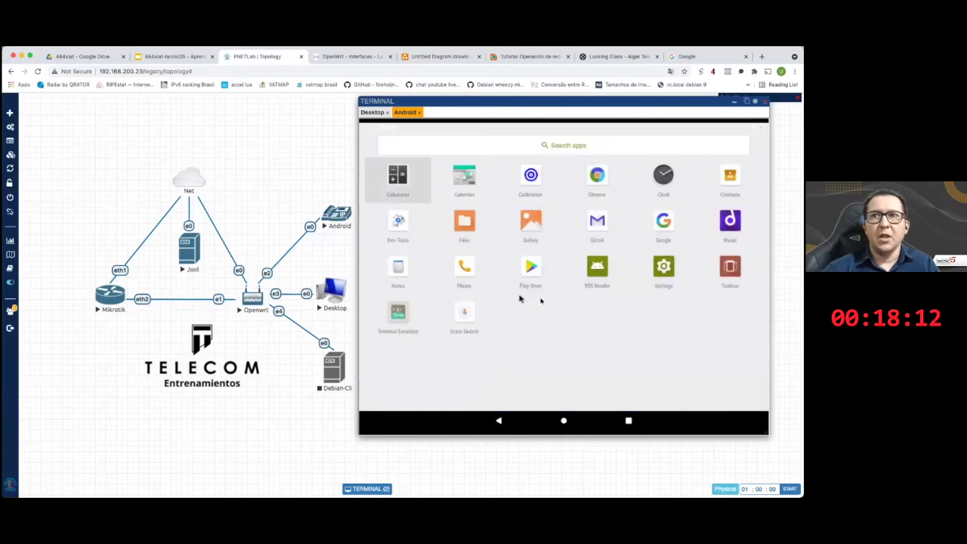
left_click(651, 266)
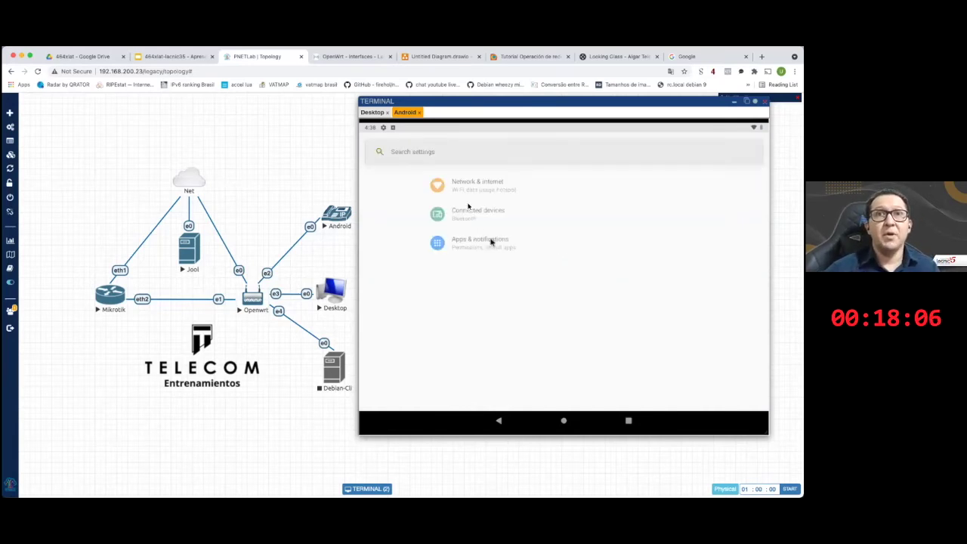
scroll(496, 289, "down", 1)
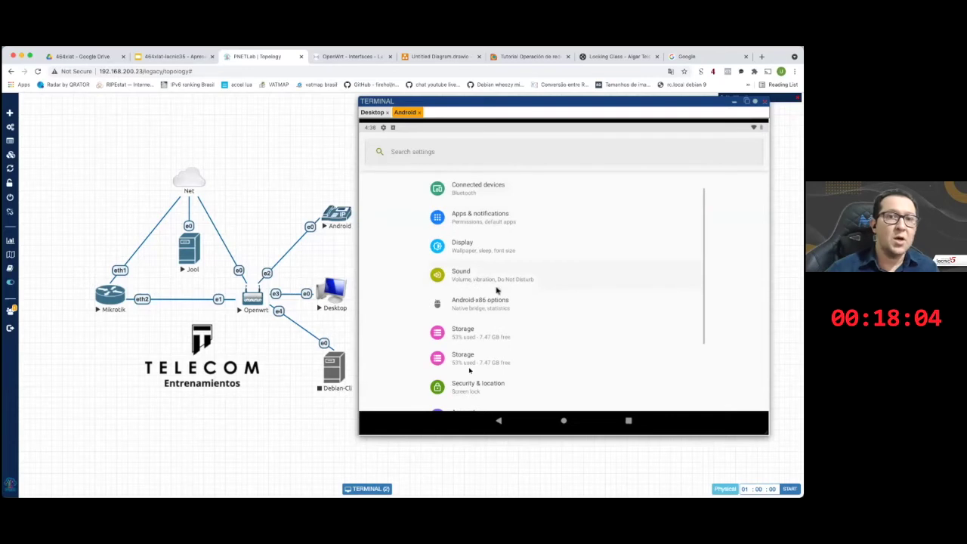
scroll(495, 289, "down", 3)
left_click(483, 396)
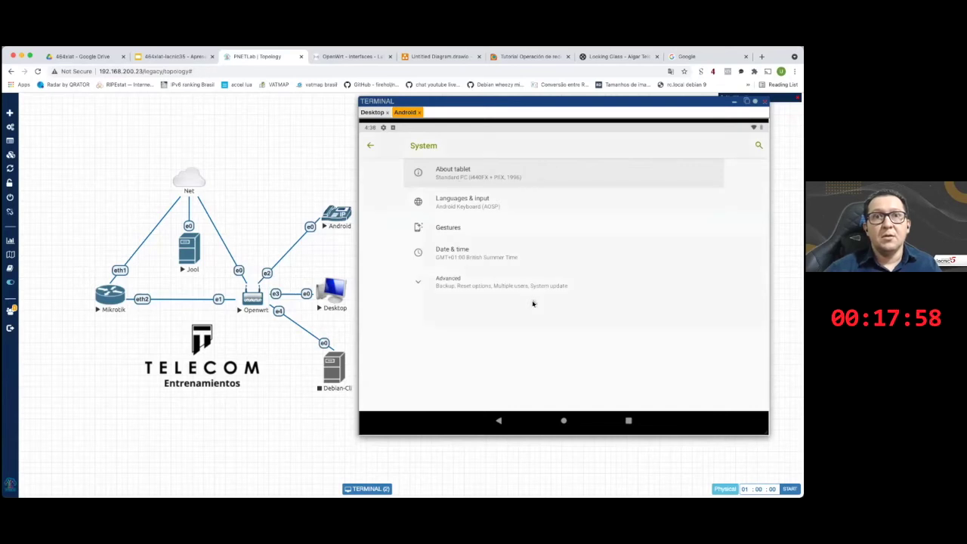
scroll(531, 303, "down", 3)
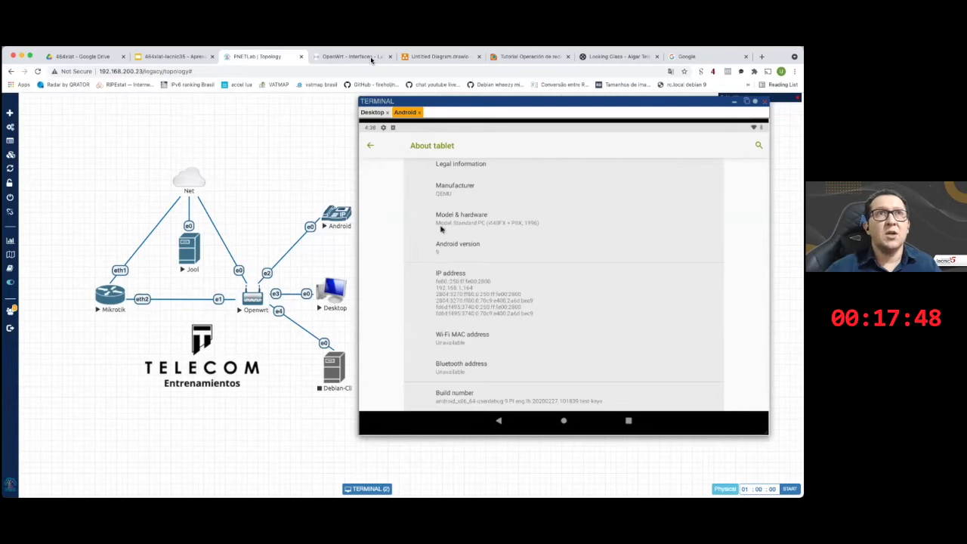
- Compare the Android node's addresses with the LAN interface's addresses in OpenWrt, highlighting the LAN IPv4 line, and return to the topology page
key("ctrl+Tab")
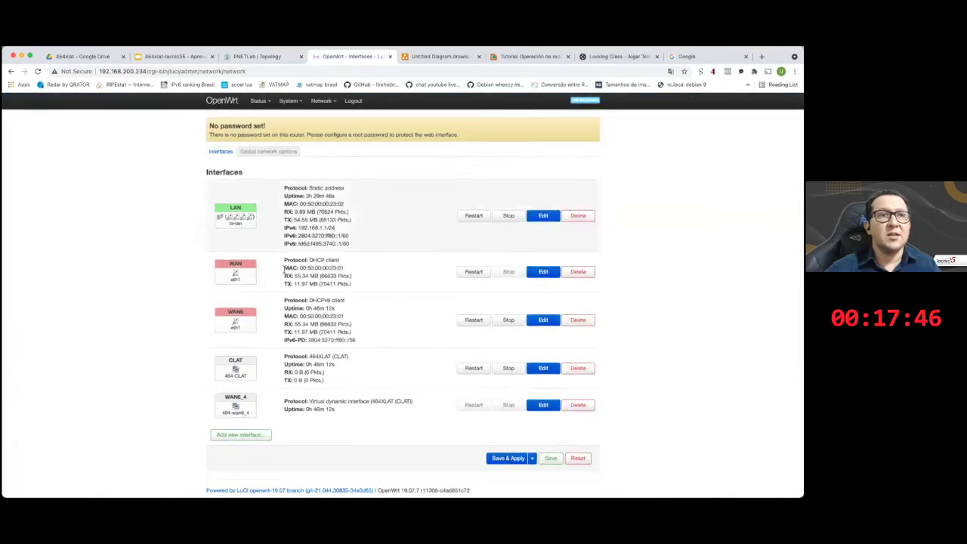
scroll(304, 231, "up", 5)
left_click_drag(268, 332, 321, 335)
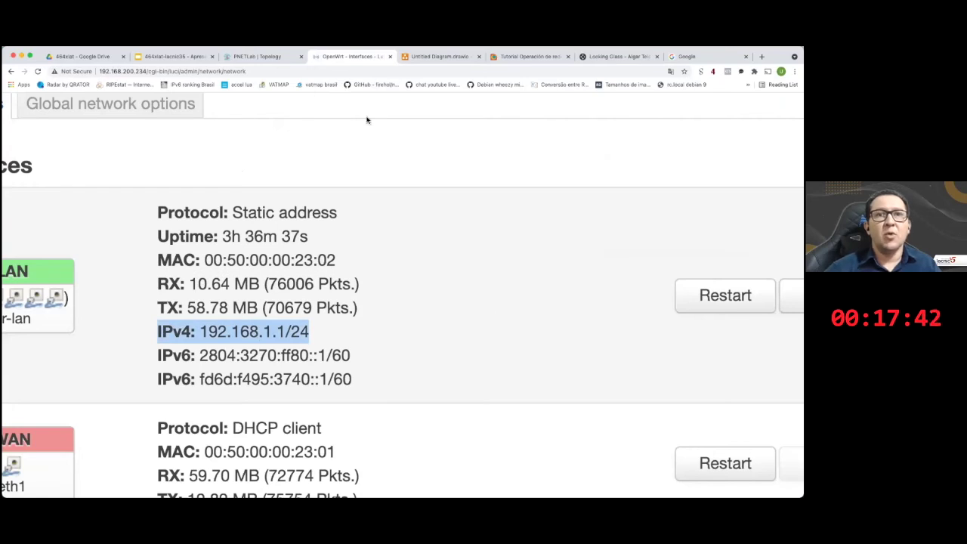
key("ctrl+shift+Tab")
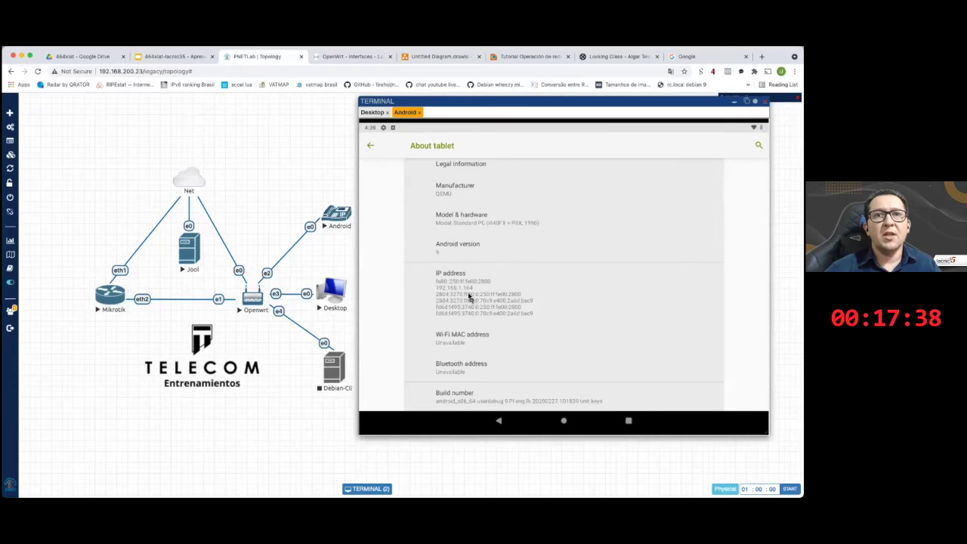
left_click(351, 57)
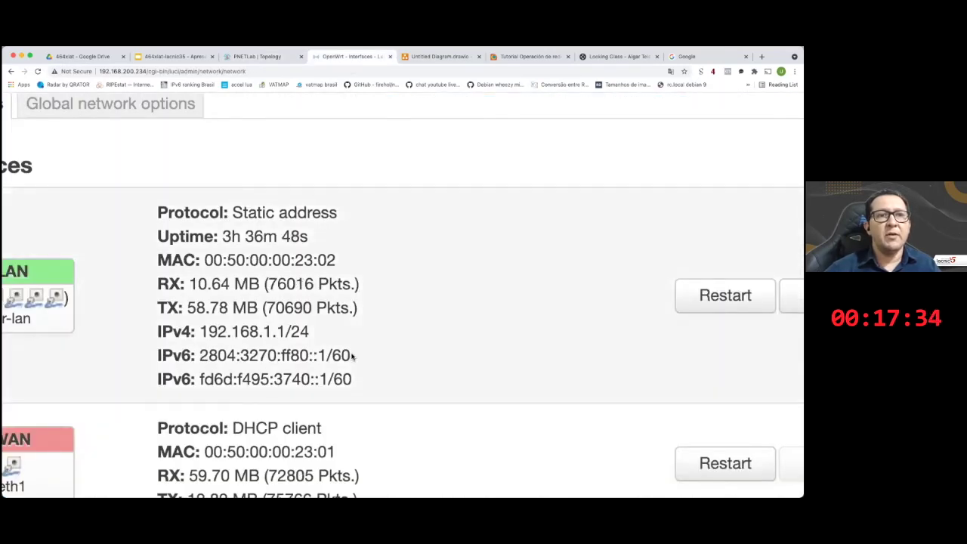
scroll(351, 336, "down", 5)
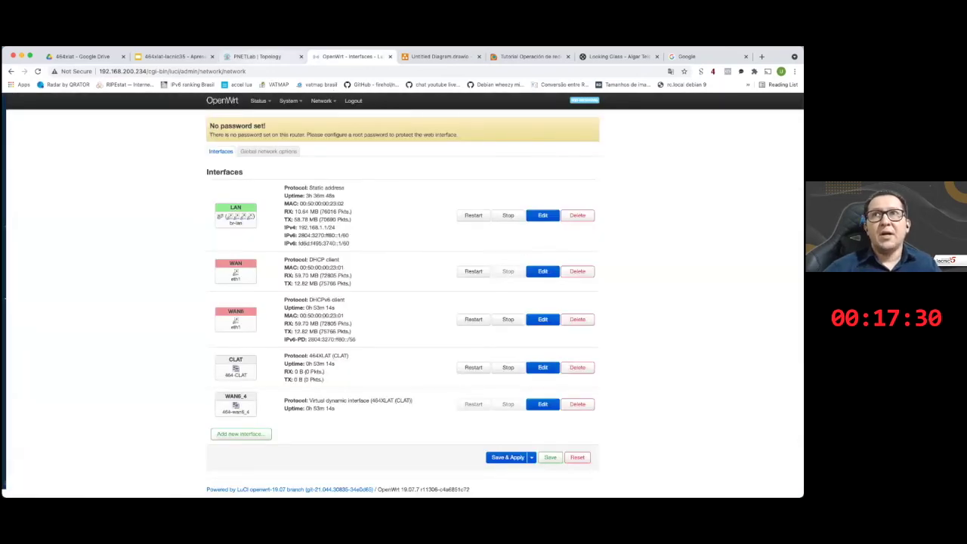
key("ctrl+shift+Tab")
- Leave the About tablet page and switch back through Android's recent apps to the abc.com.py article in Chrome
left_click(369, 147)
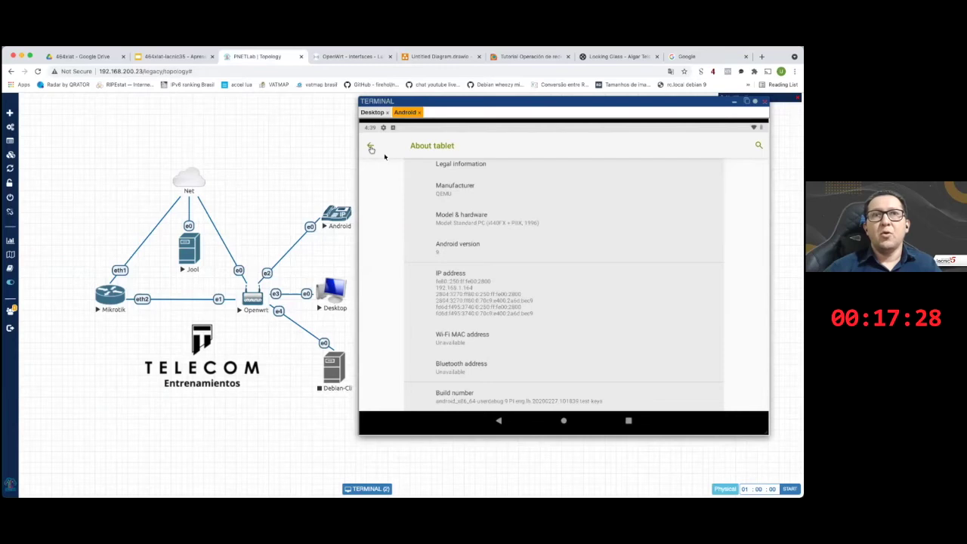
left_click(630, 423)
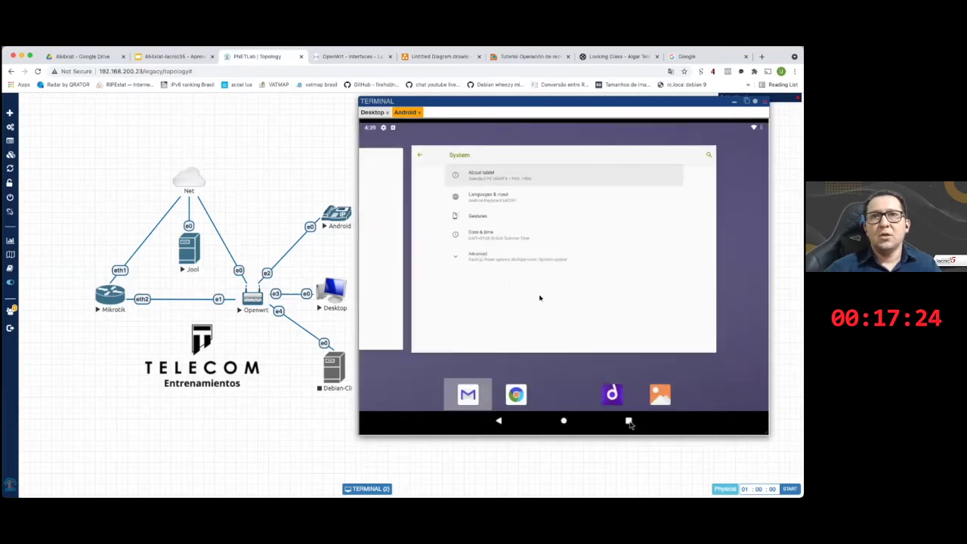
left_click(395, 264)
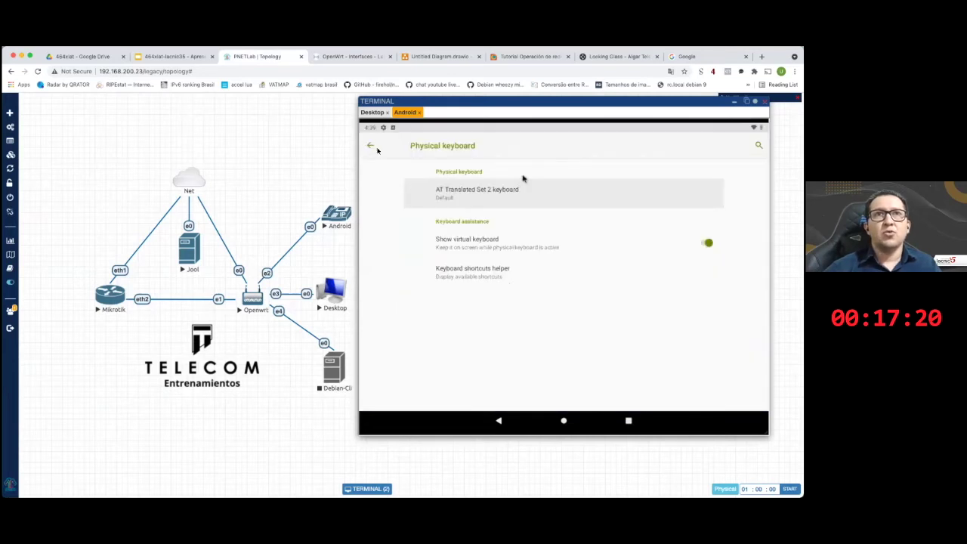
left_click(626, 422)
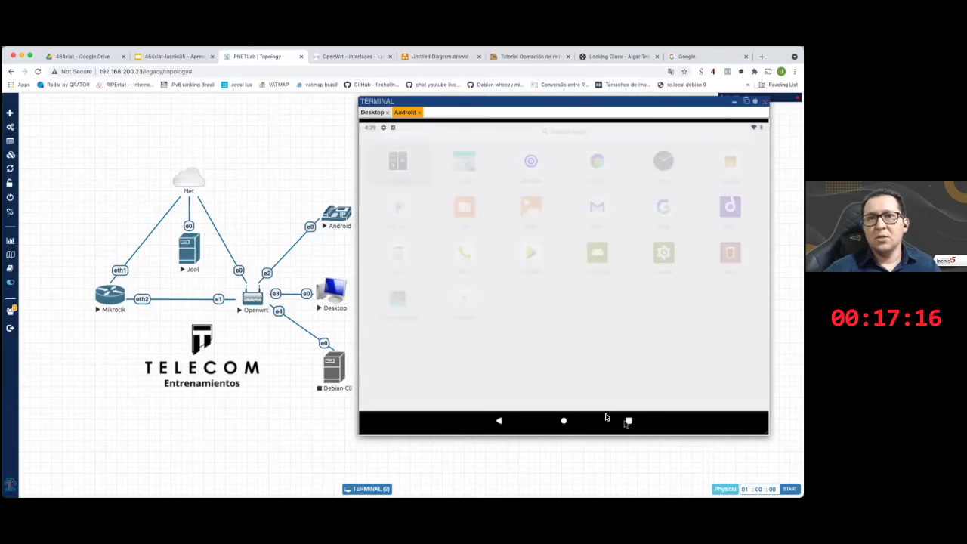
left_click(627, 421)
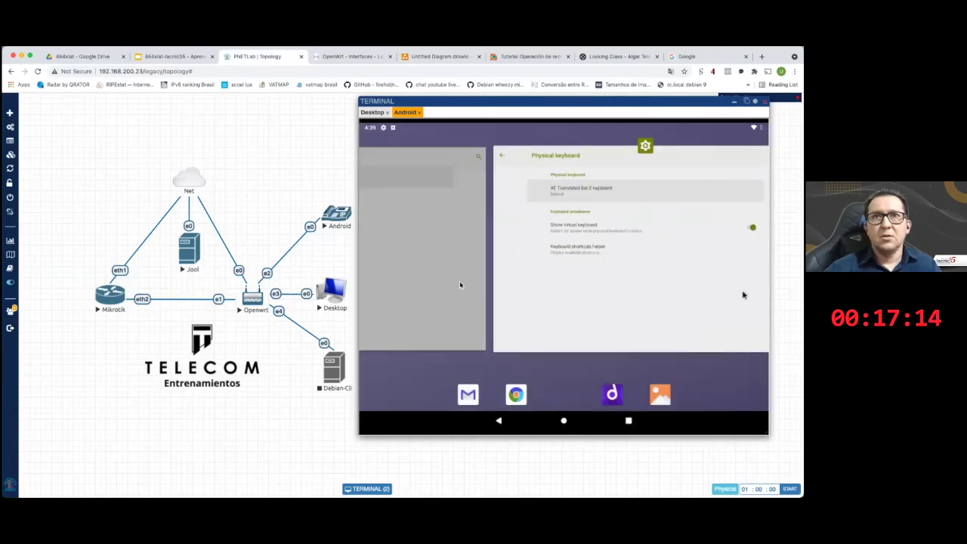
left_click_drag(473, 286, 587, 284)
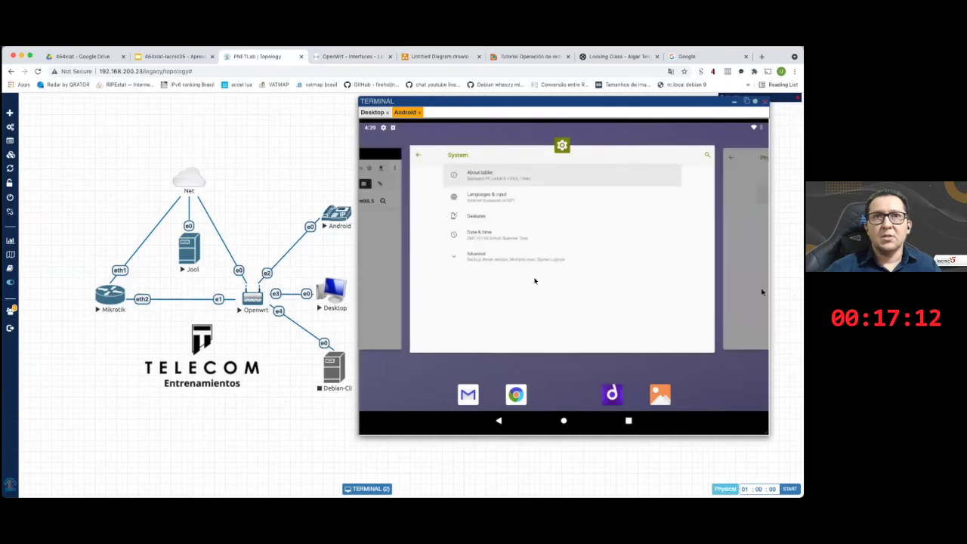
left_click(381, 274)
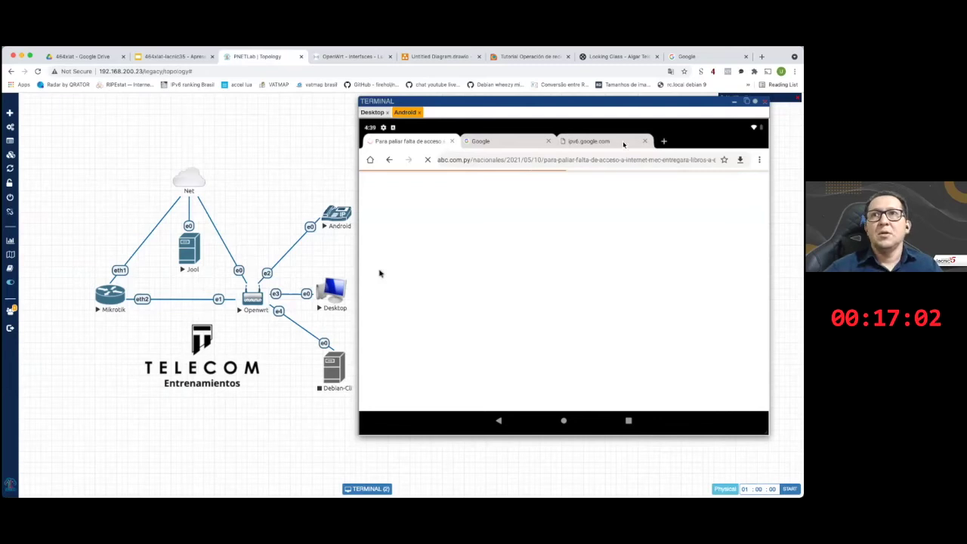
- Check how the ipv6.google.com and ipv4.google.com pages load in Android's Chrome
left_click(604, 142)
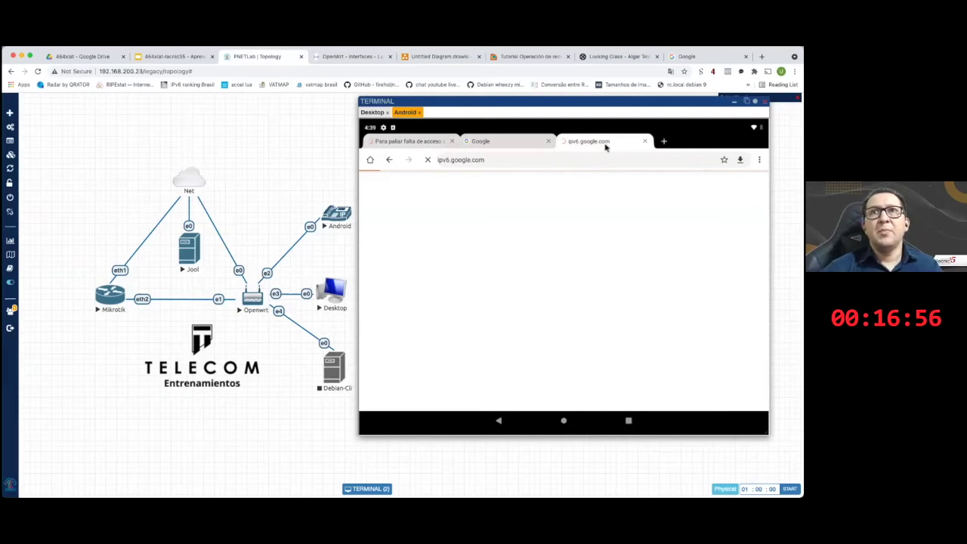
left_click(600, 159)
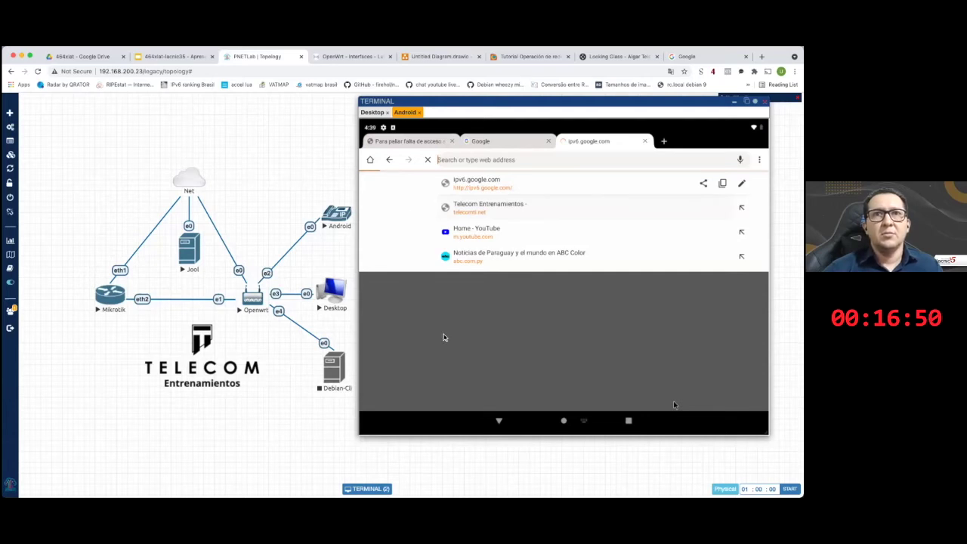
type("ow")
left_click(423, 207)
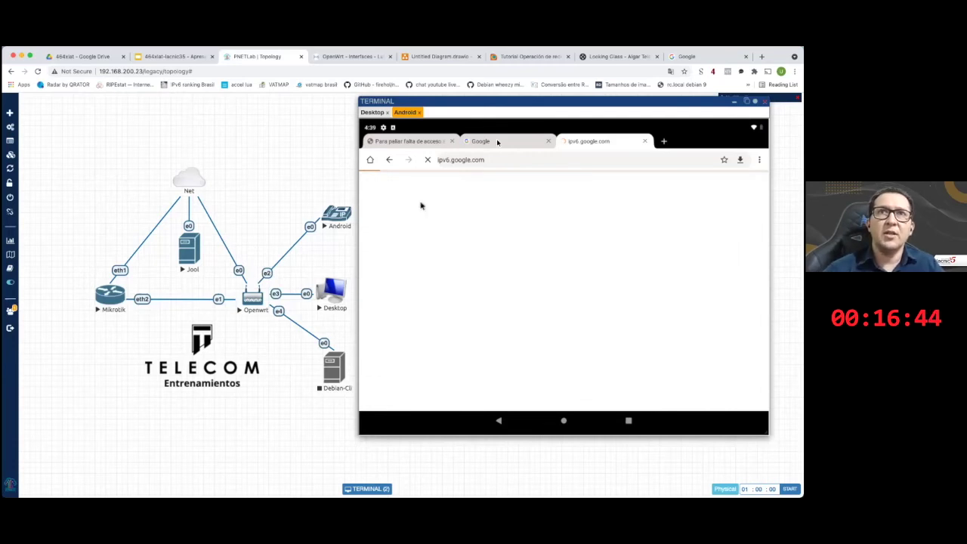
key("ctrl+shift+Tab")
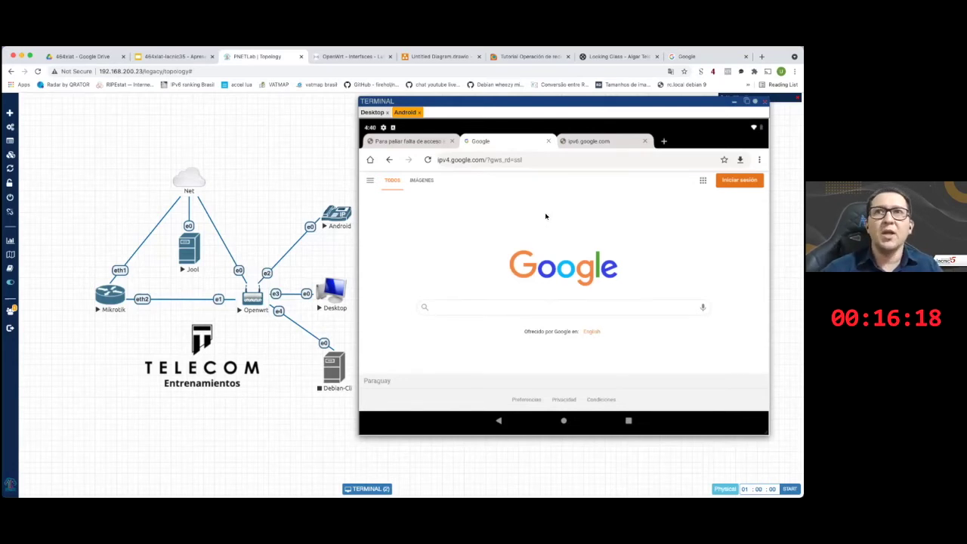
left_click(585, 144)
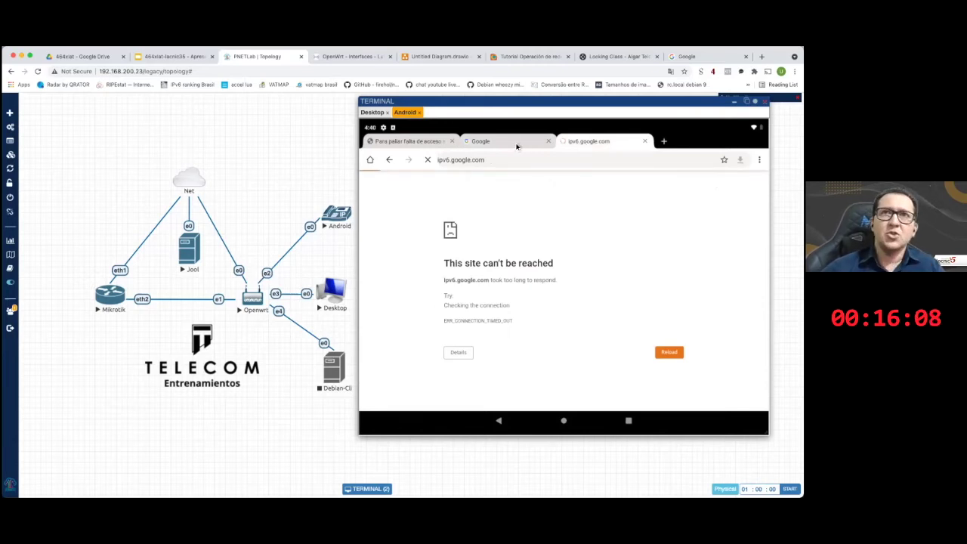
left_click(516, 147)
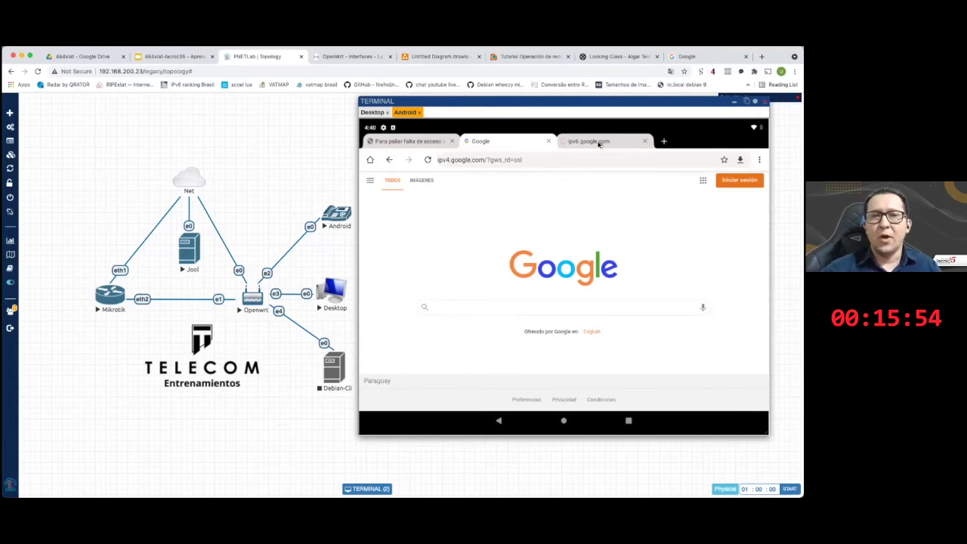
- Load telecomti.net in the article's tab of Android's Chrome, using the suggested address
left_click(444, 144)
left_click(496, 160)
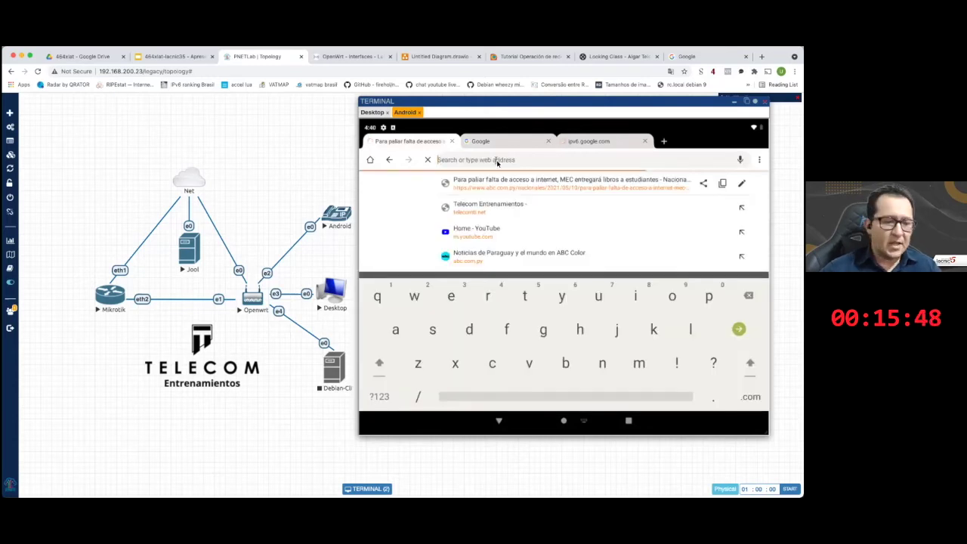
left_click(526, 215)
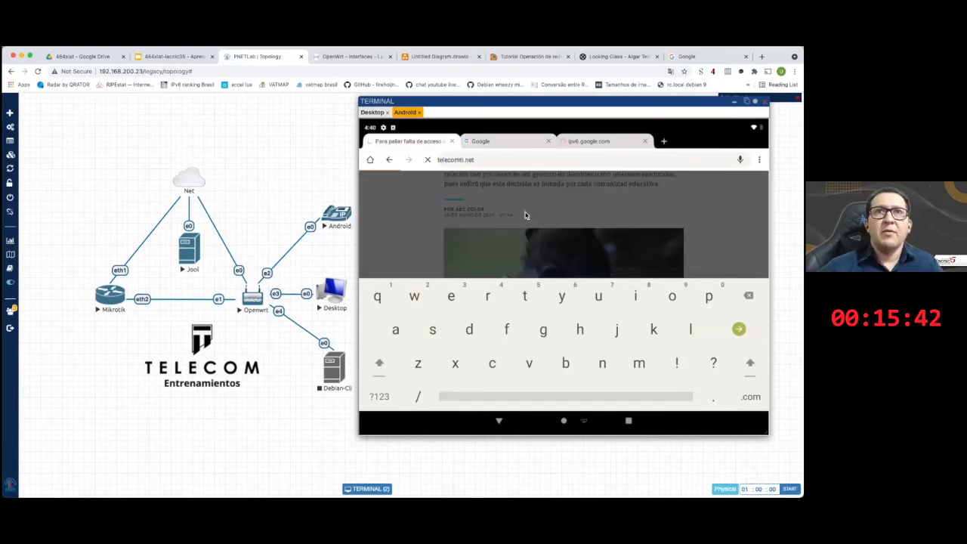